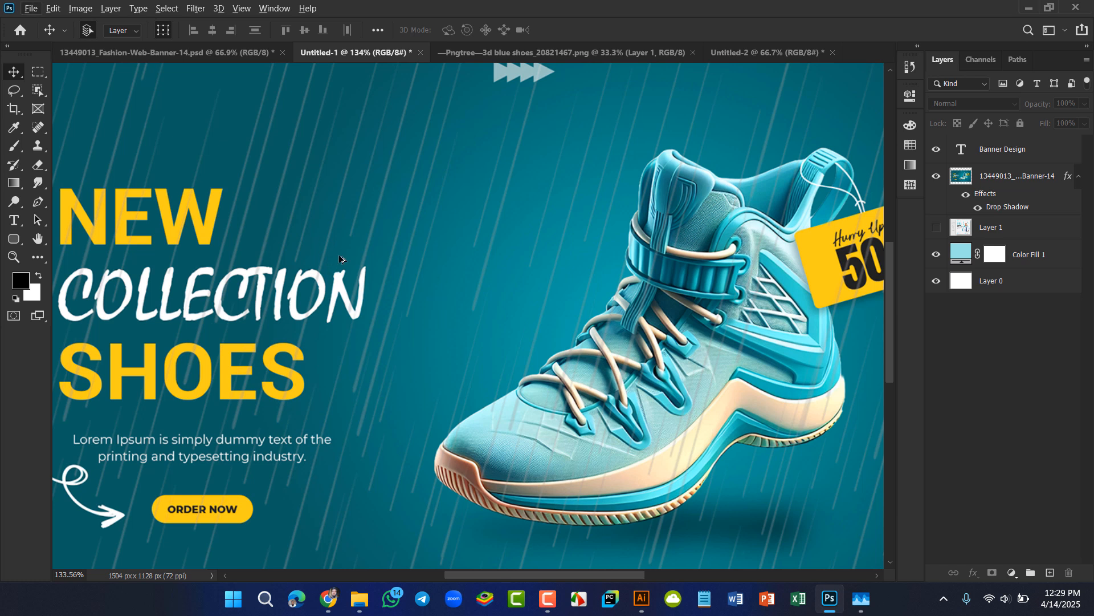
Step: Review the finished shoe banner, the blue shoe image and the document holding the banner's text layers
scroll(339, 259, down, 3)
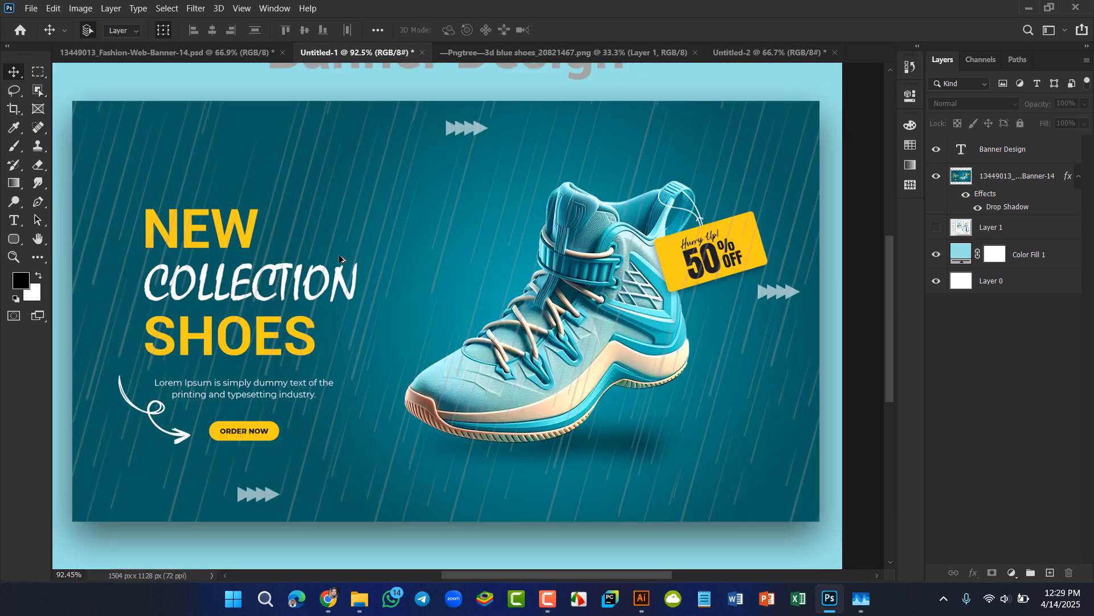
scroll(340, 259, down, 1)
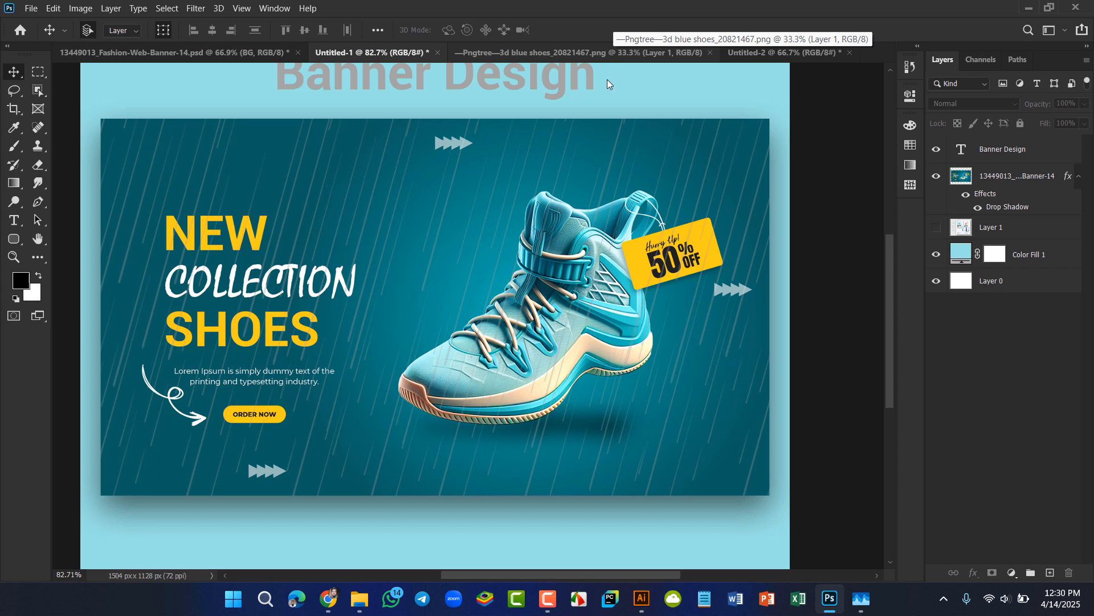
scroll(561, 306, left, 2)
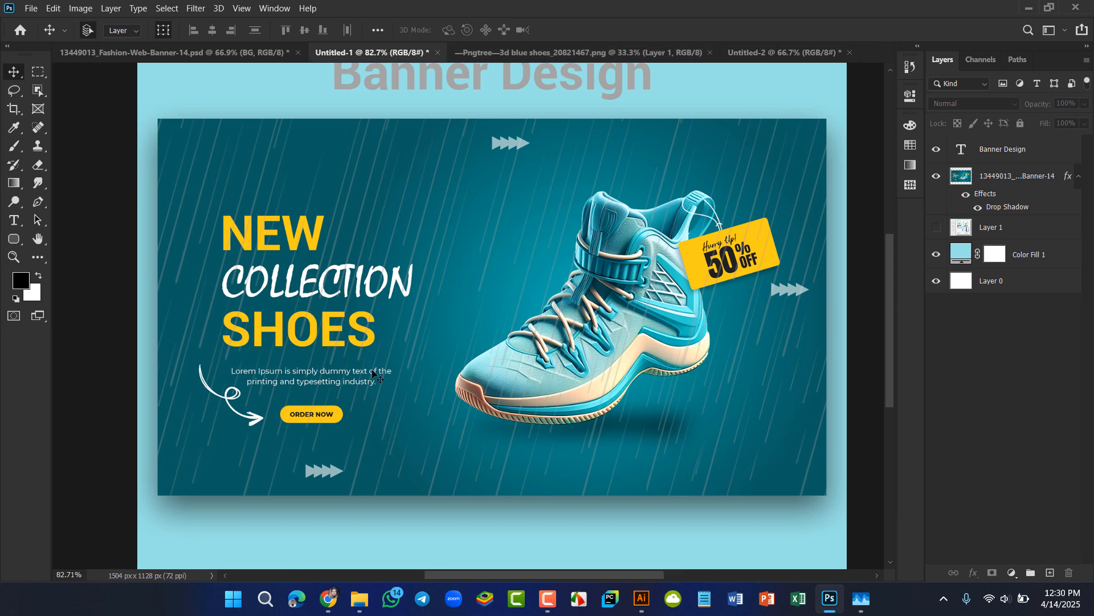
click(566, 51)
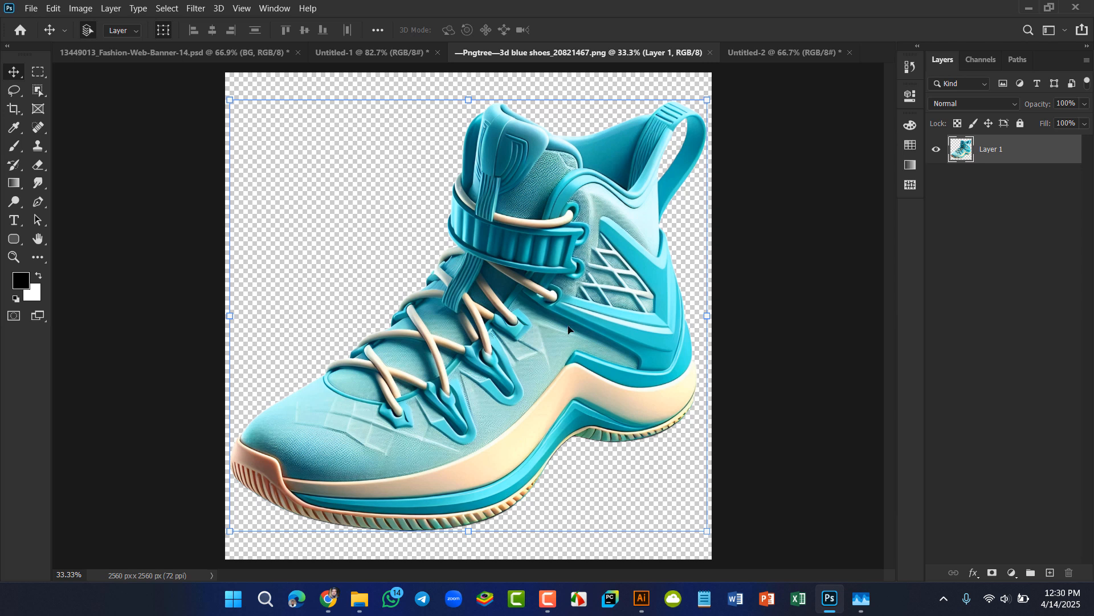
click(769, 53)
drag(232, 214, 582, 472)
click(642, 405)
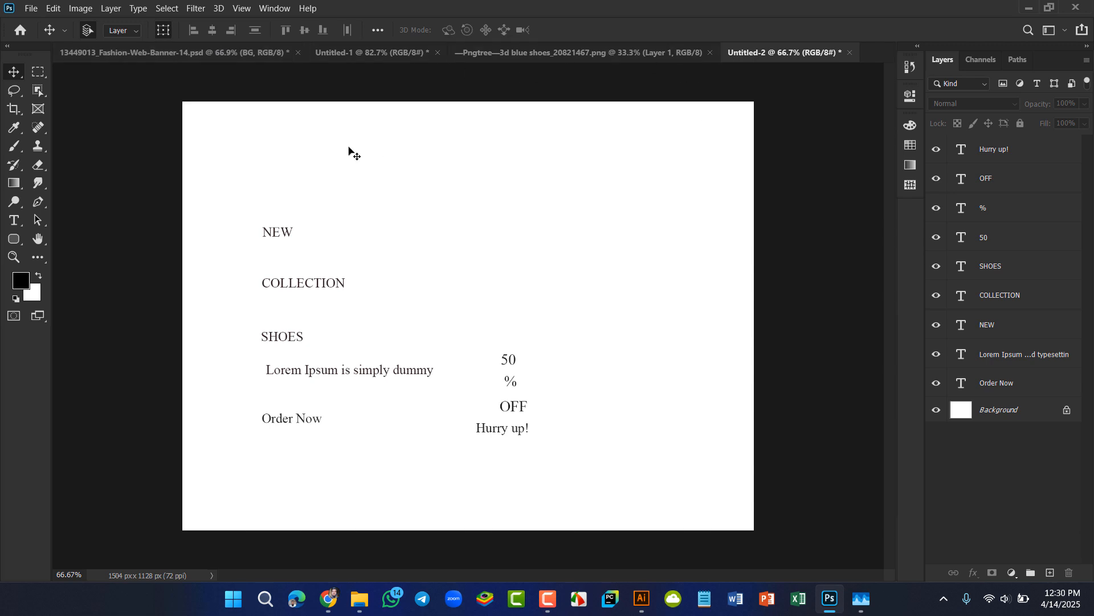
Step: Create a new 1920 × 1080 px document at 72 pixels/inch in RGB Color with white background contents
click(33, 9)
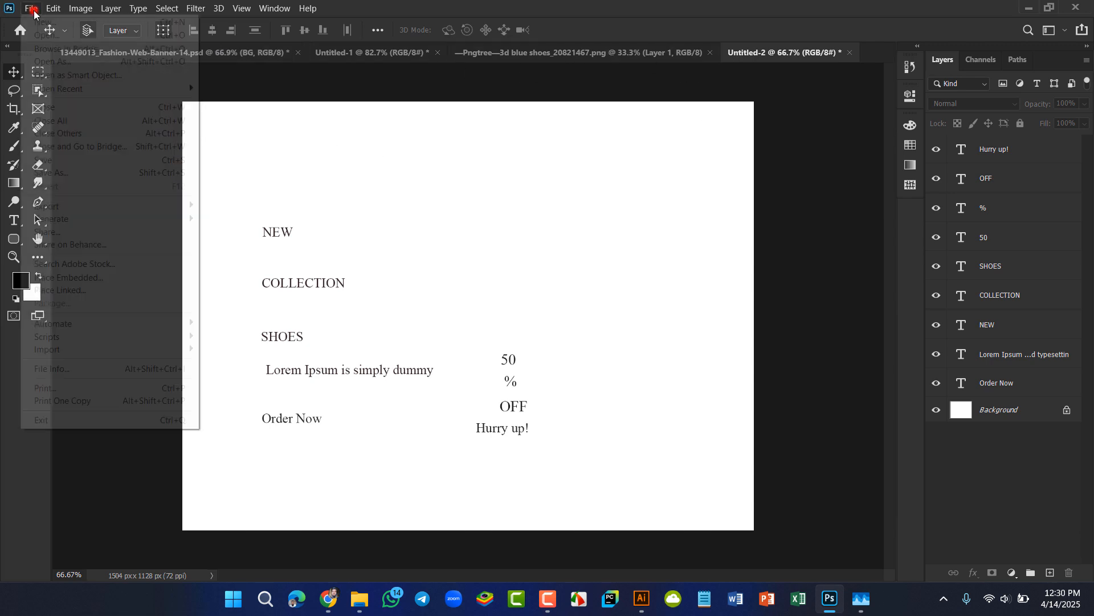
click(38, 23)
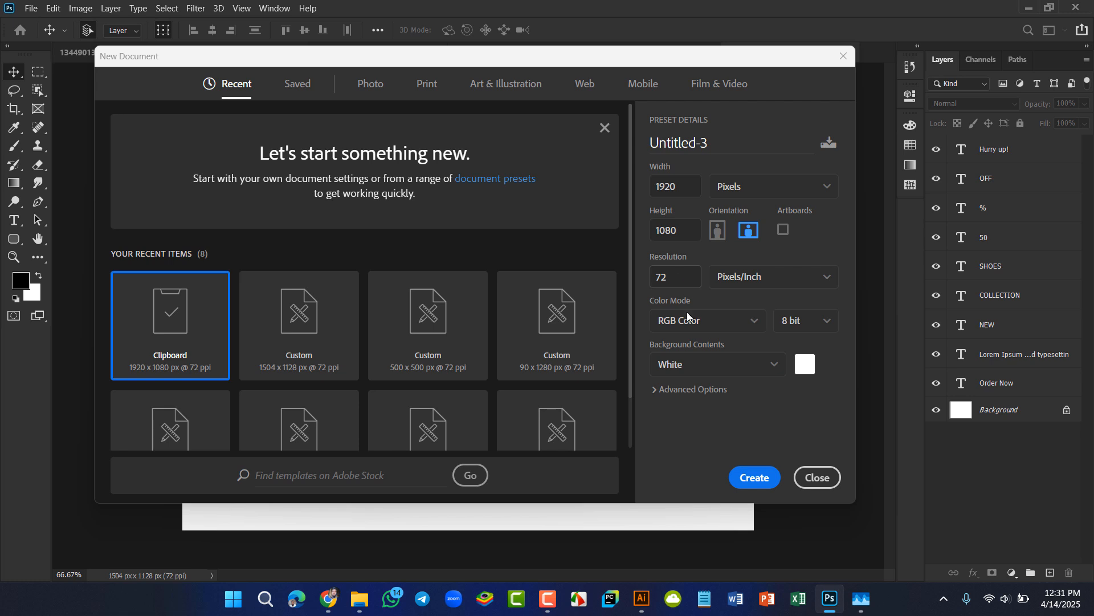
click(758, 479)
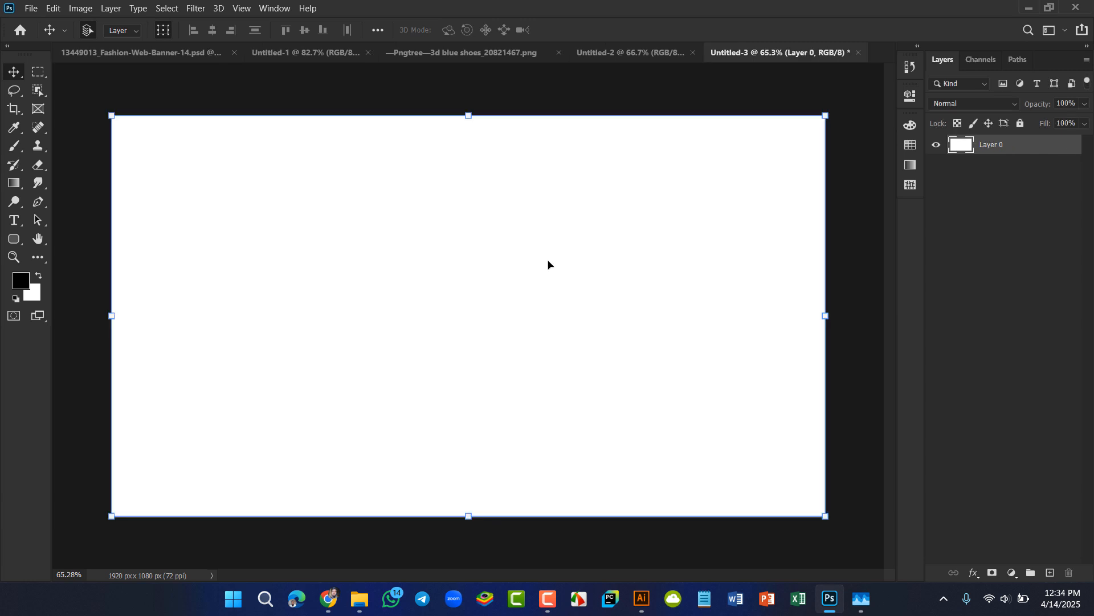
click(547, 261)
Step: Inspect the BG layer of the 13449013_Fashion-Web-Banner-14.psd reference by toggling its visibility, and return to the new document
click(170, 54)
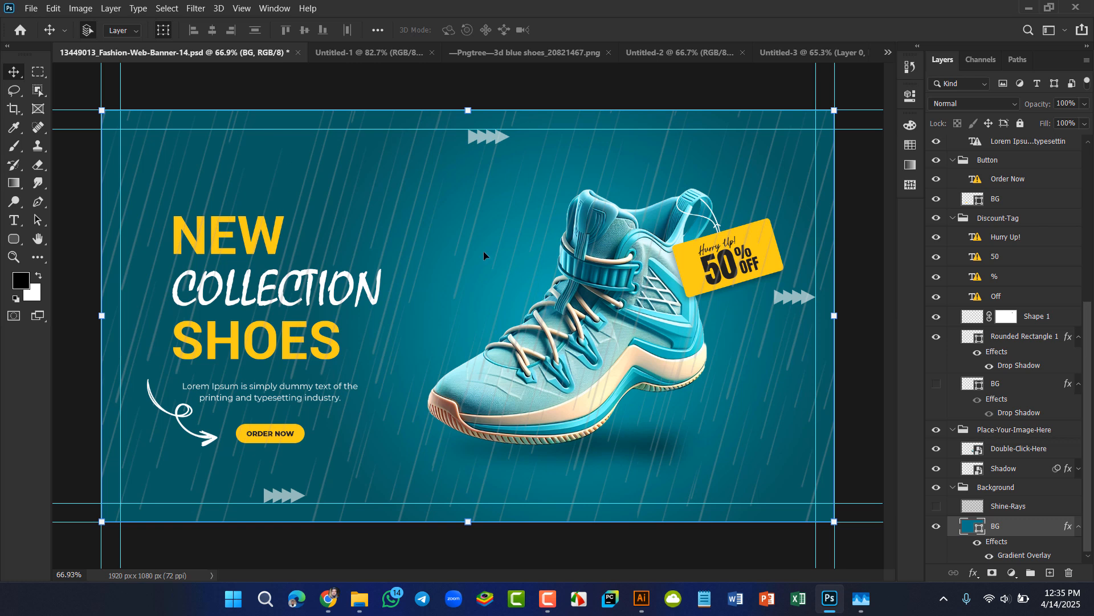
click(938, 527)
click(937, 528)
click(828, 53)
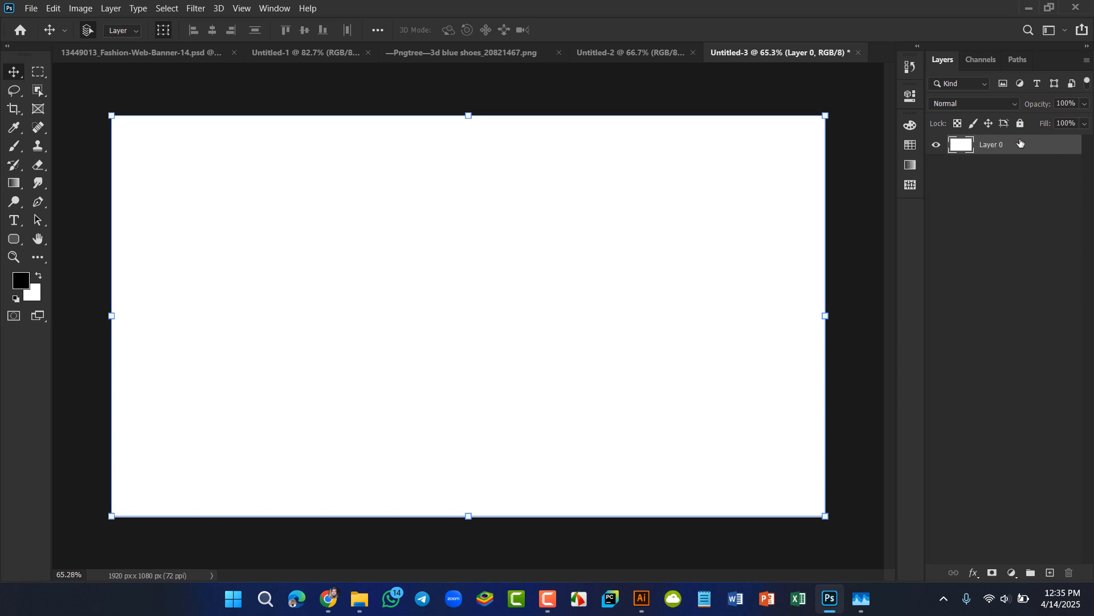
Step: Add a Gradient Overlay effect to Layer 0 and leave Color Overlay disabled
right_click(1020, 143)
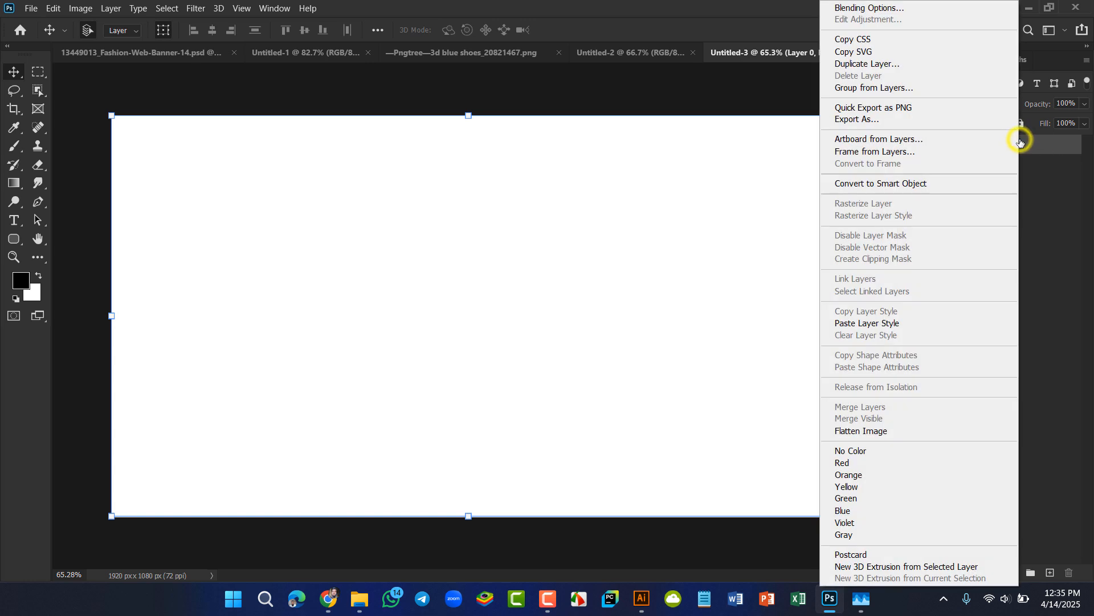
click(908, 8)
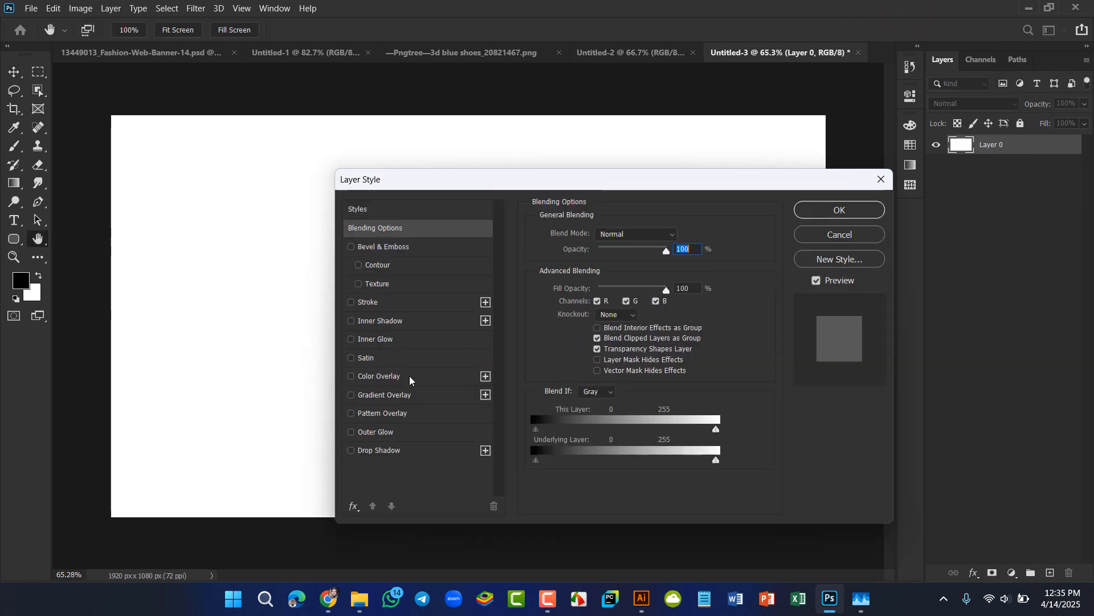
click(410, 377)
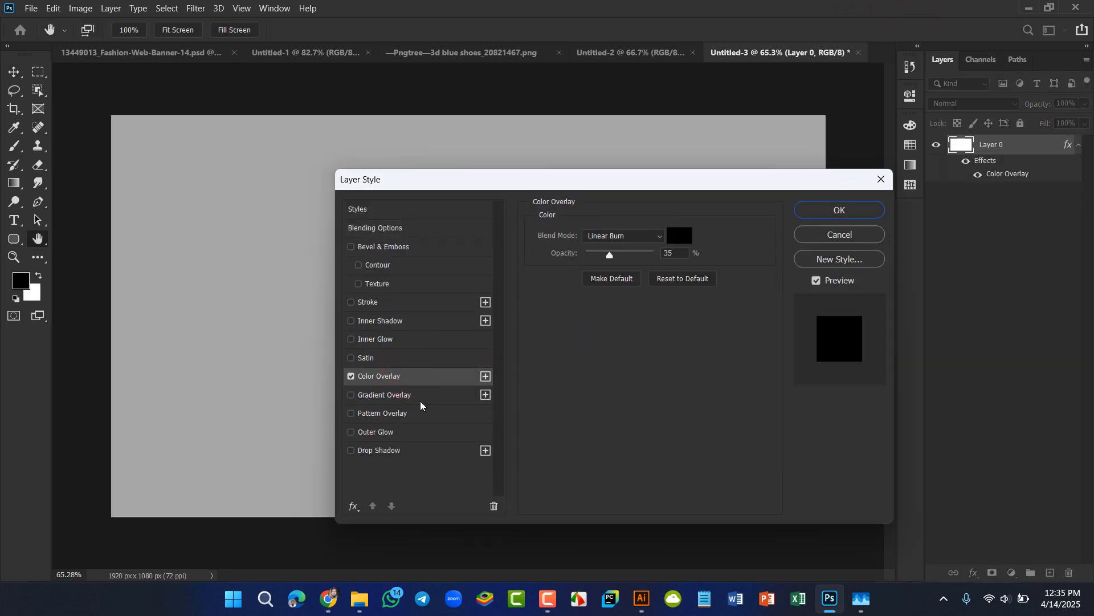
click(351, 395)
click(351, 377)
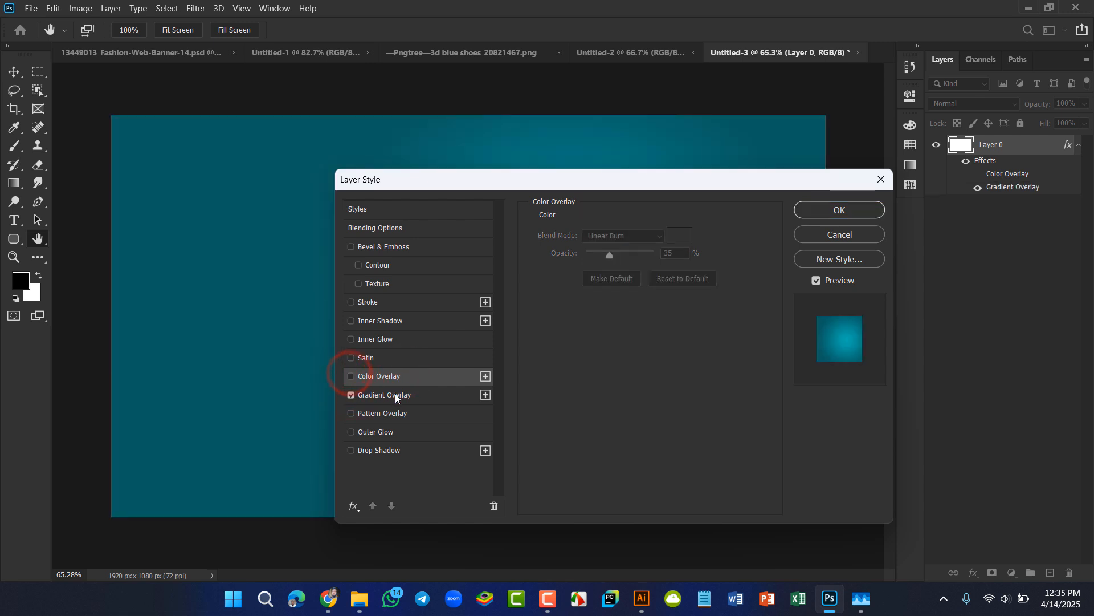
click(395, 394)
Step: Recolor the overlay gradient's end stop at location 100% to bright cyan 09f2f9
click(655, 269)
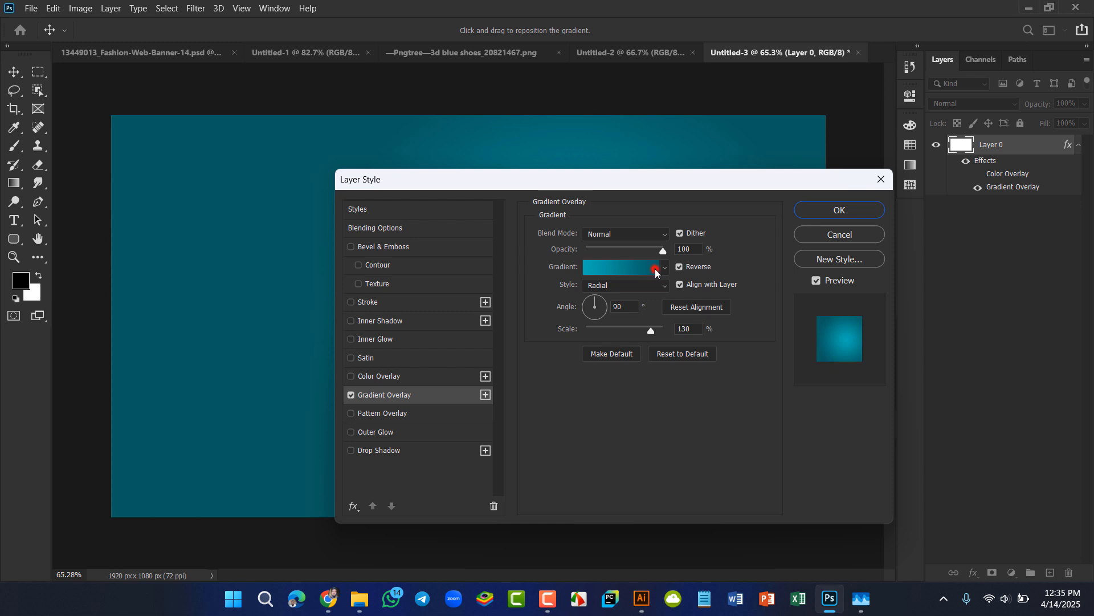
click(741, 348)
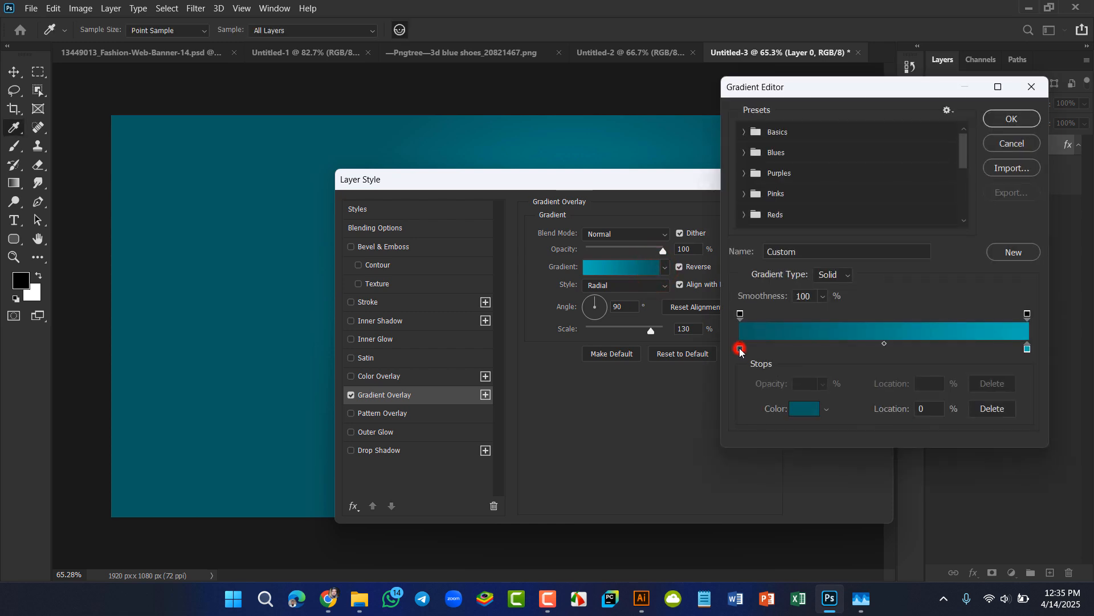
double_click(1028, 348)
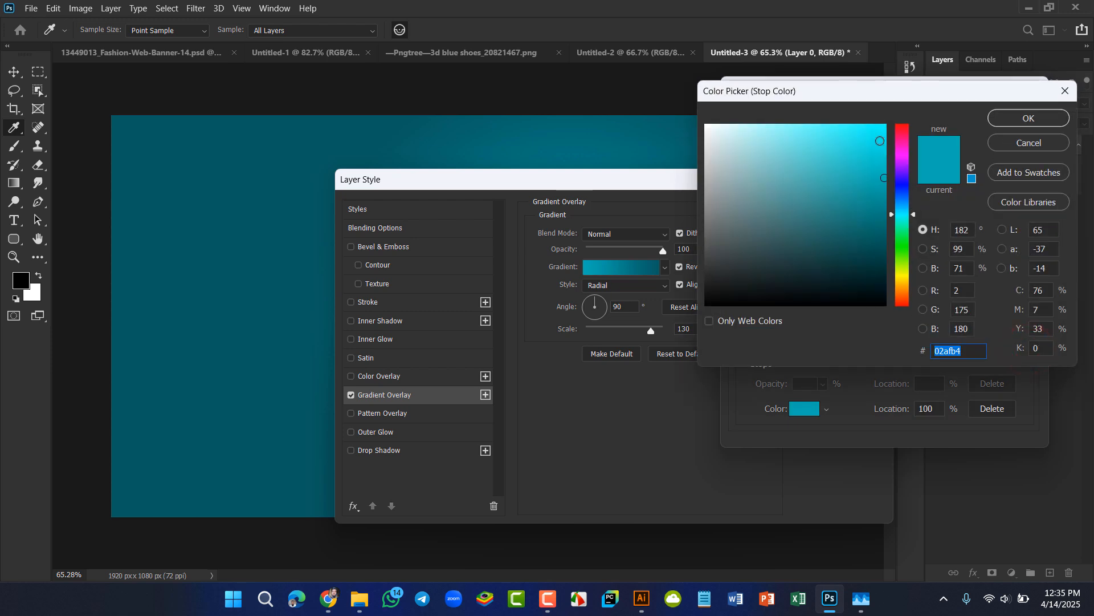
click(880, 128)
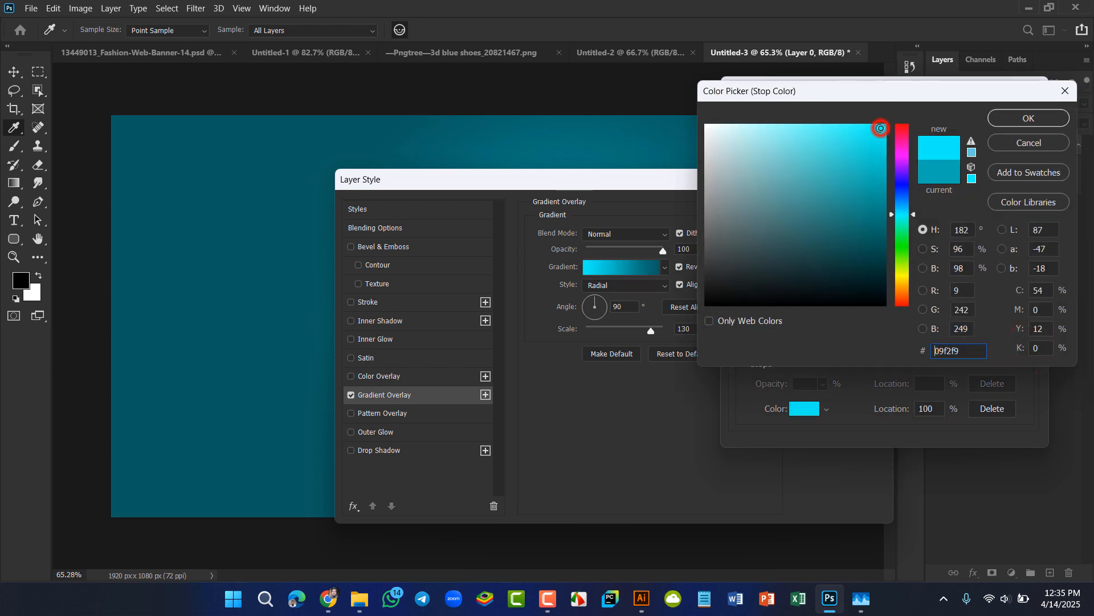
click(1032, 119)
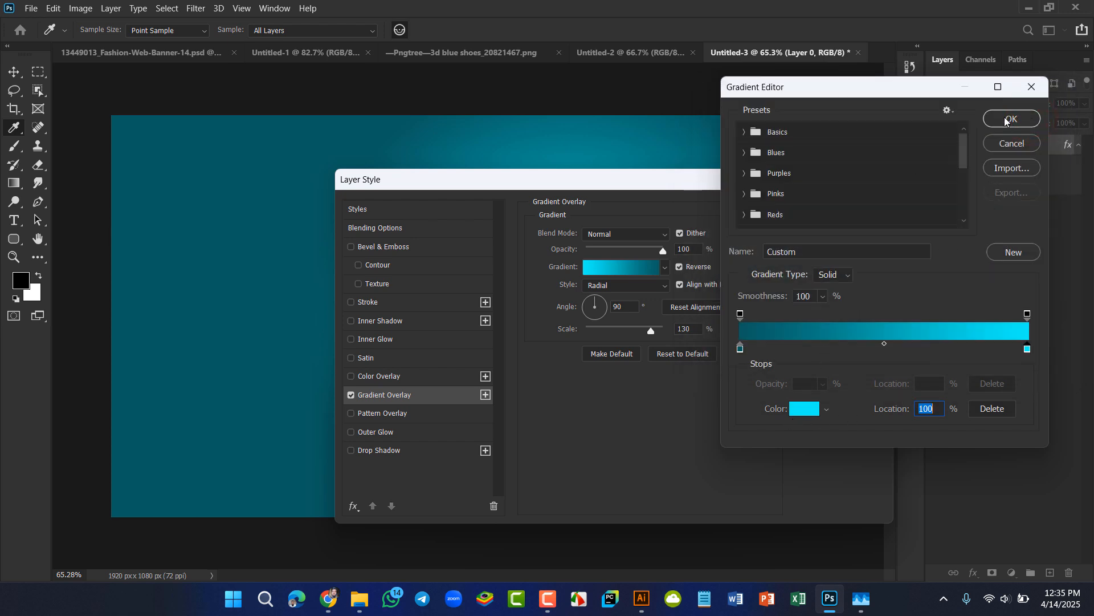
click(1009, 119)
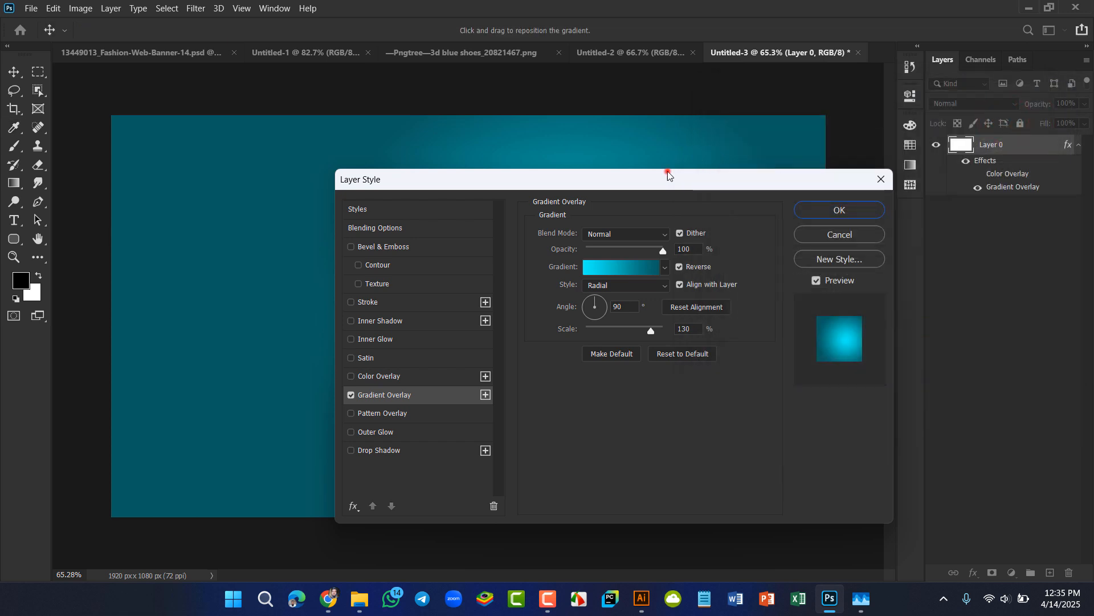
Step: Set the gradient overlay's scale to 139%, apply the layer style and deselect the layer
drag(667, 171, 836, 133)
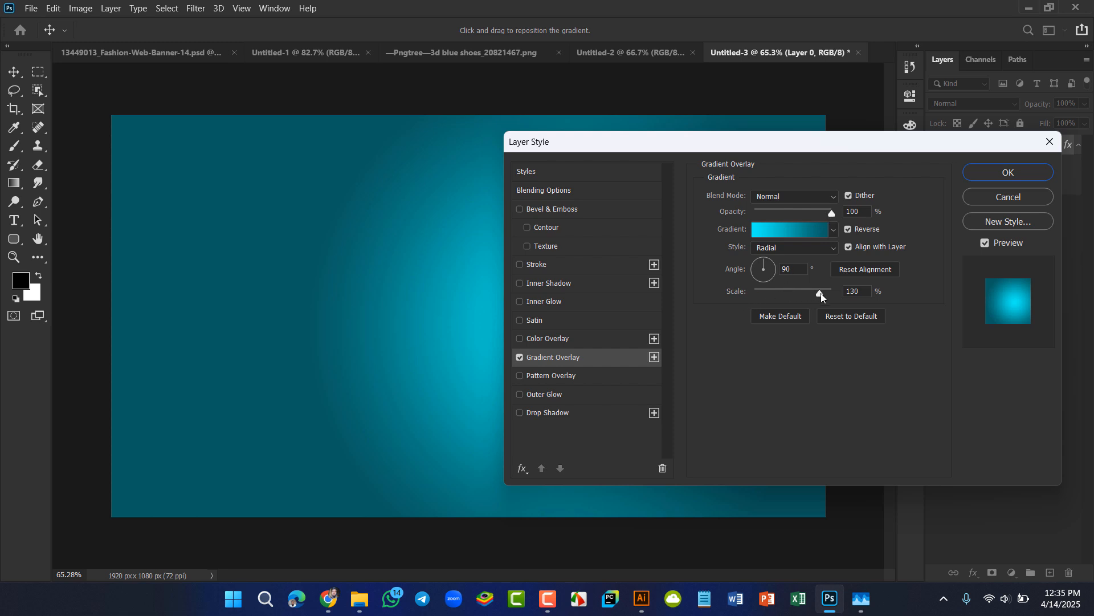
mouse_move(821, 293)
mouse_down()
mouse_move(789, 293)
mouse_move(835, 293)
mouse_up()
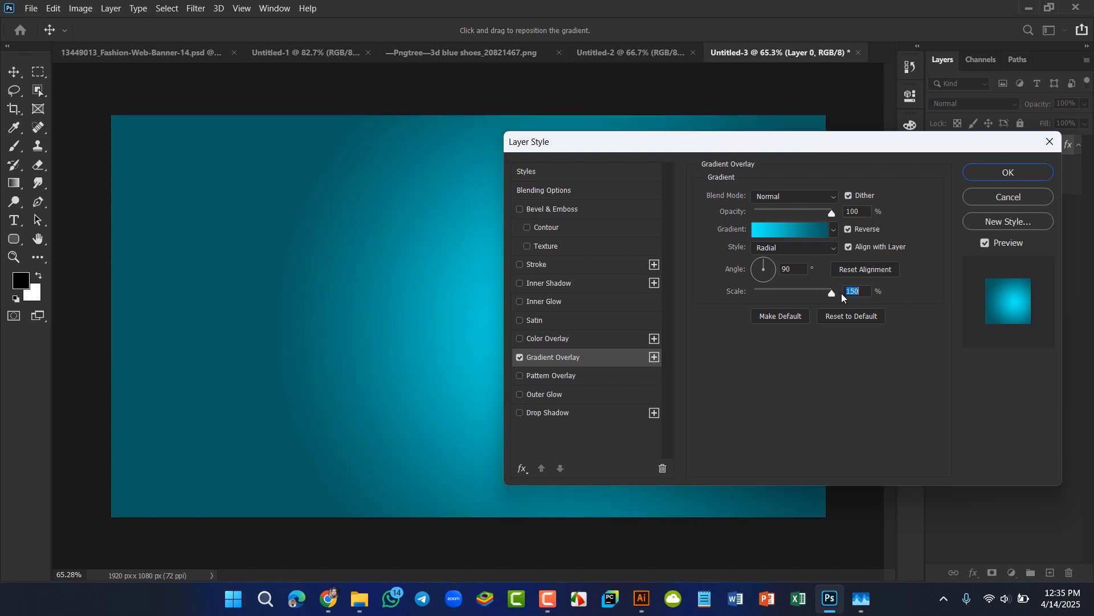
click(806, 150)
drag(807, 149, 900, 161)
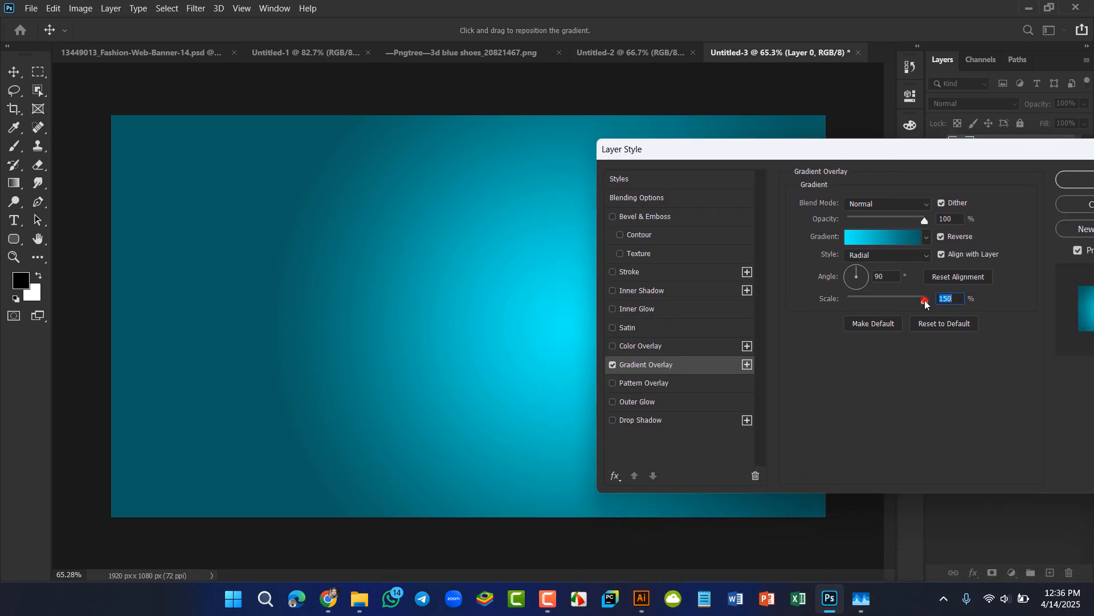
drag(926, 303, 921, 306)
drag(937, 150, 733, 120)
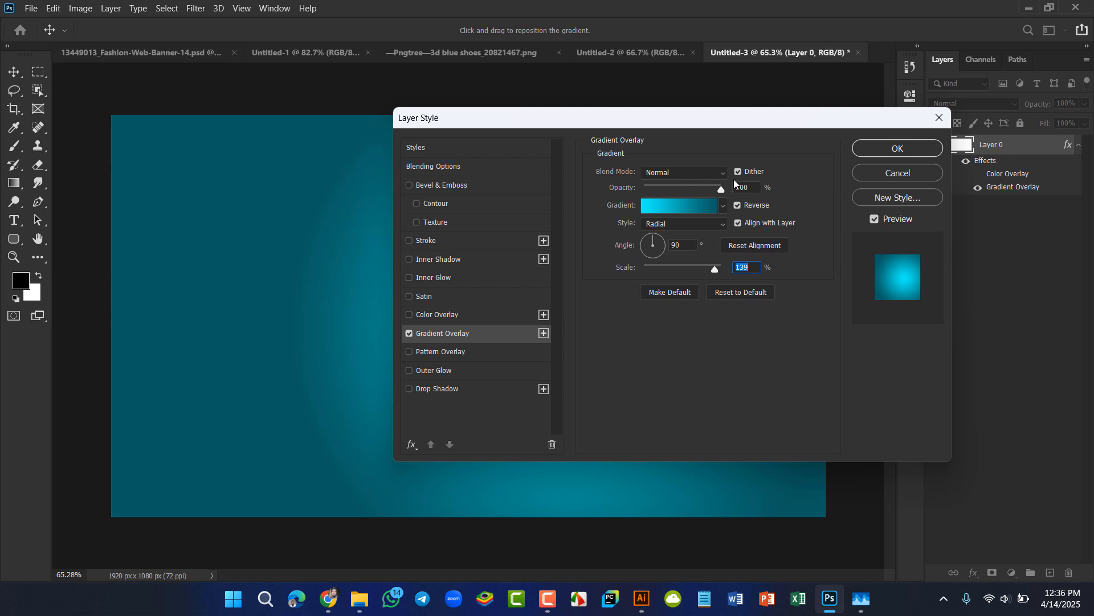
click(896, 148)
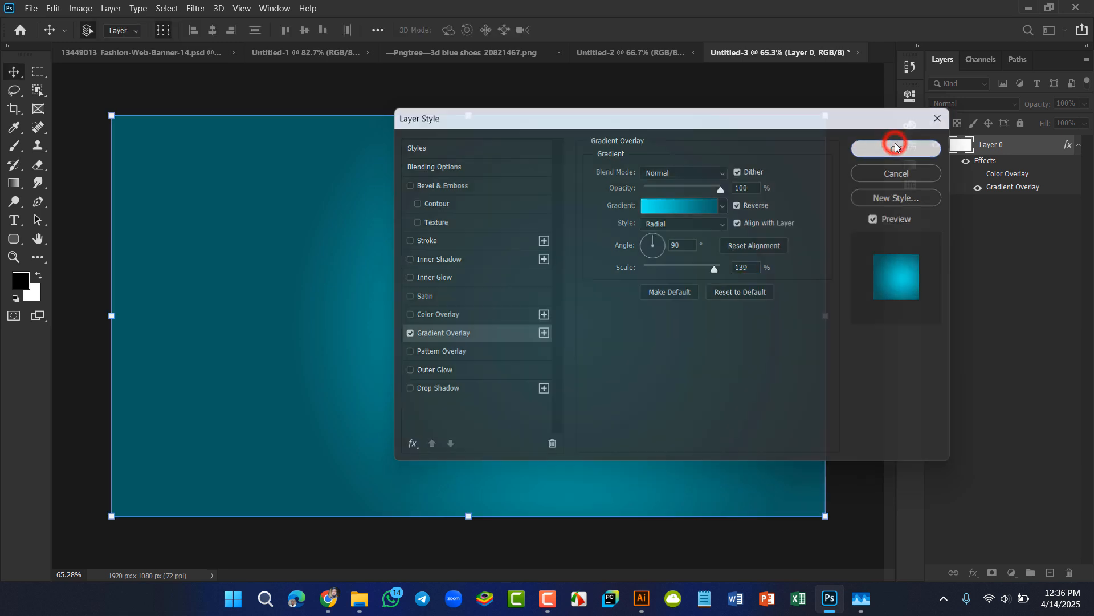
click(854, 391)
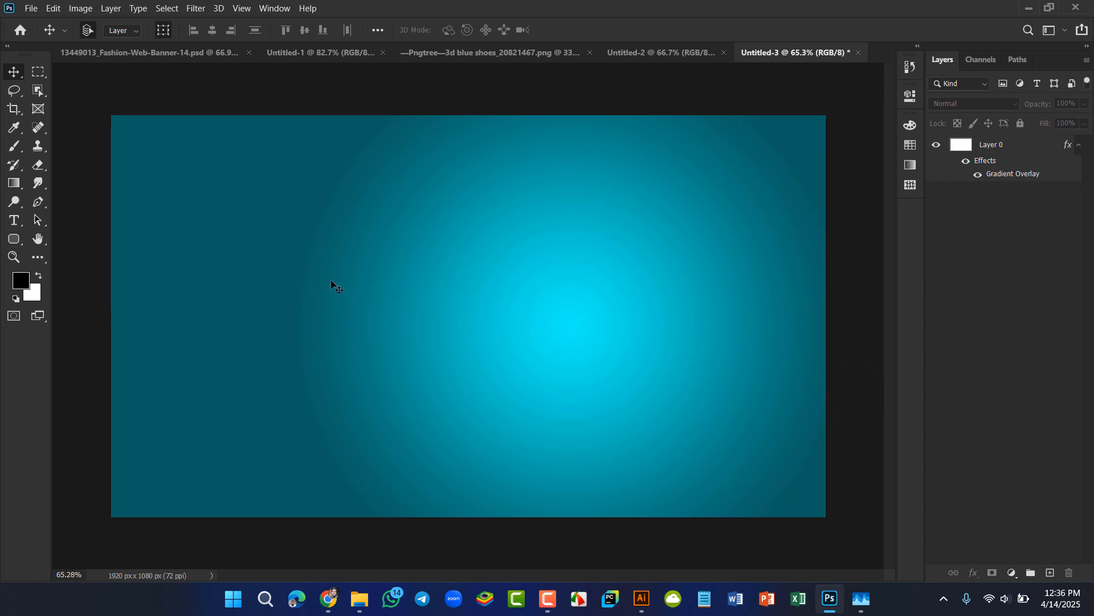
Step: Compare the gradient background with the finished banner in Untitled-1 and the reference PSD
click(990, 144)
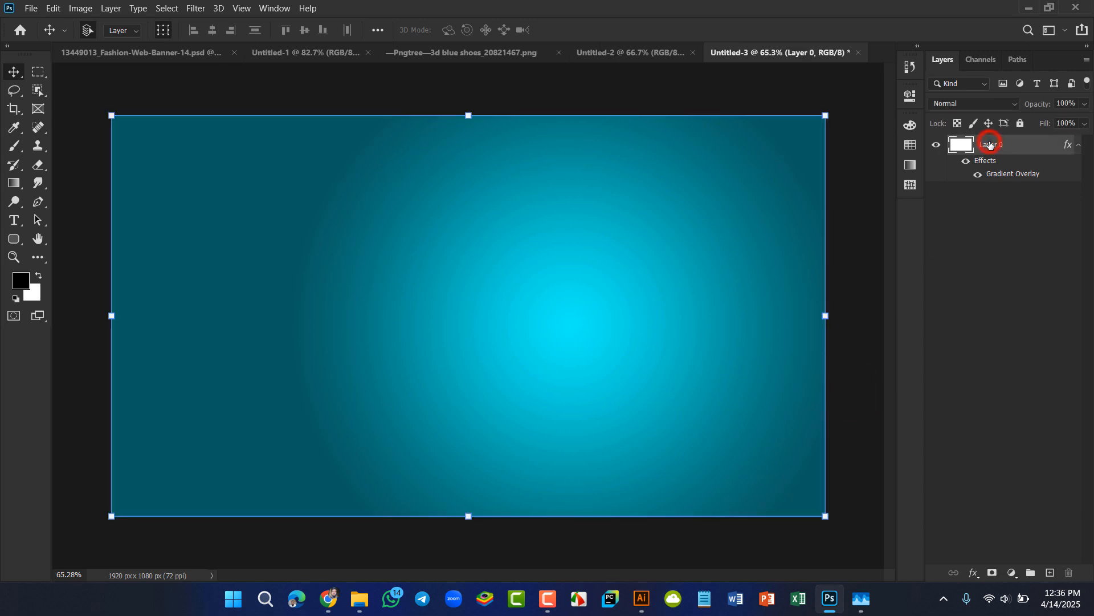
click(861, 359)
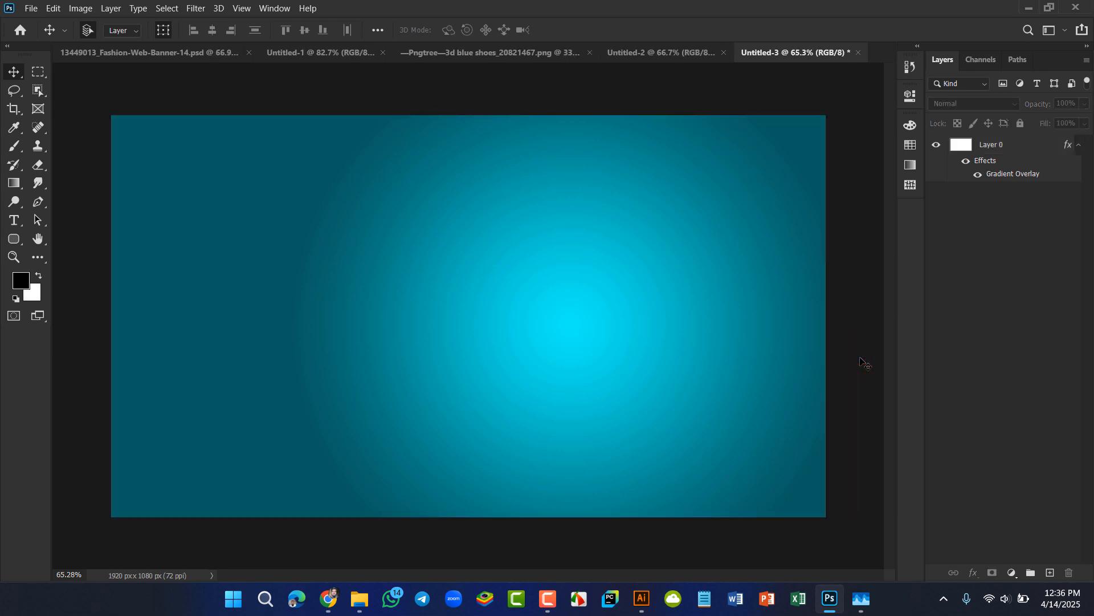
click(306, 53)
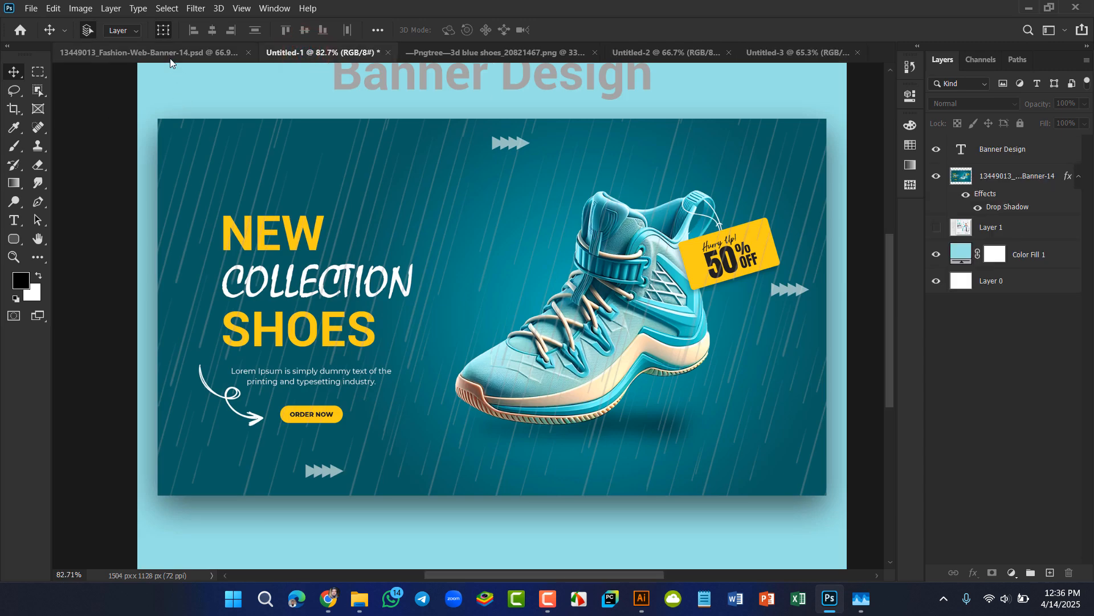
click(170, 53)
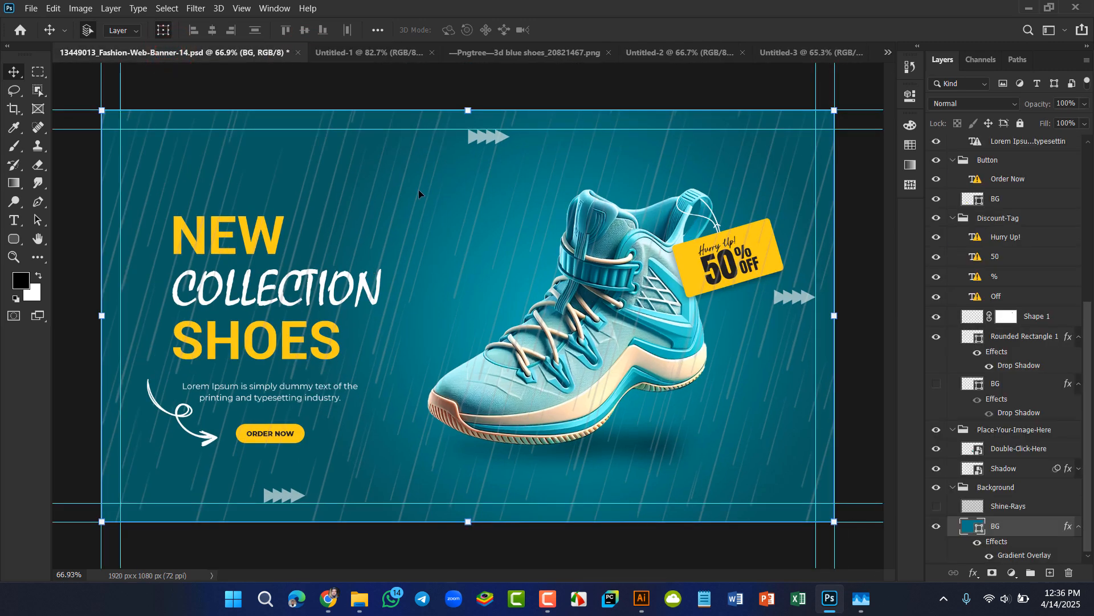
click(790, 53)
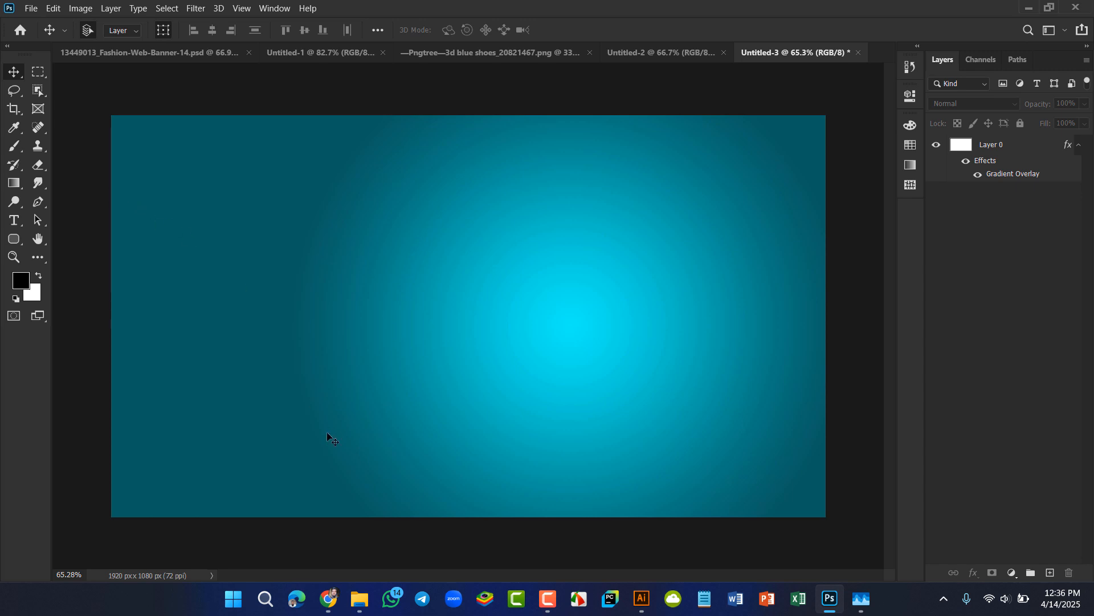
Step: Choose the Brush tool with brush 3 from the Rain Photoshop Brushes 1 set at 2500 px
click(14, 146)
click(64, 33)
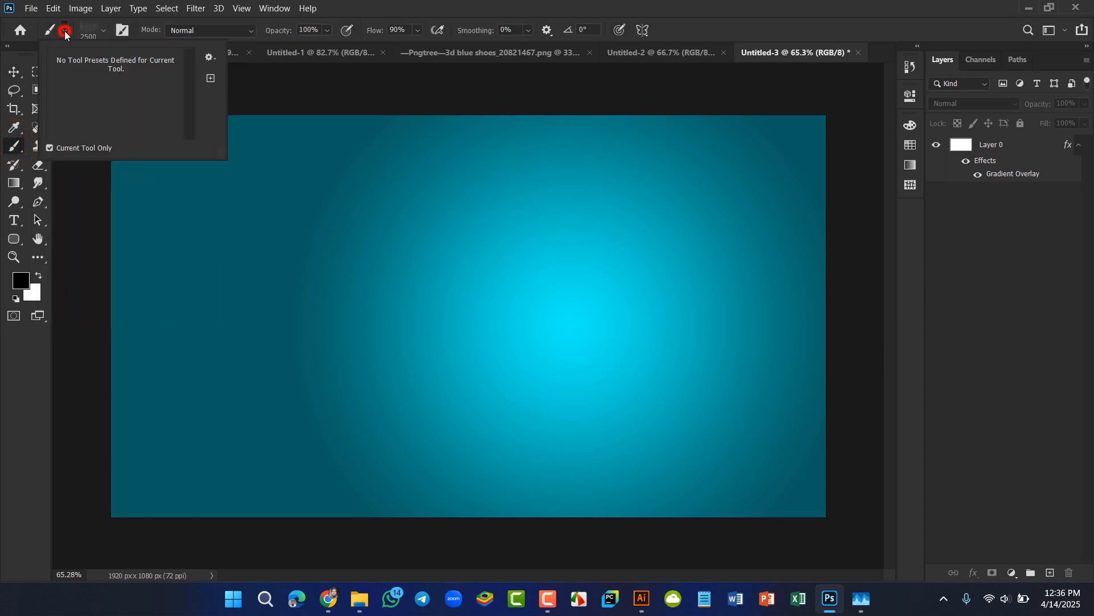
click(104, 32)
click(93, 31)
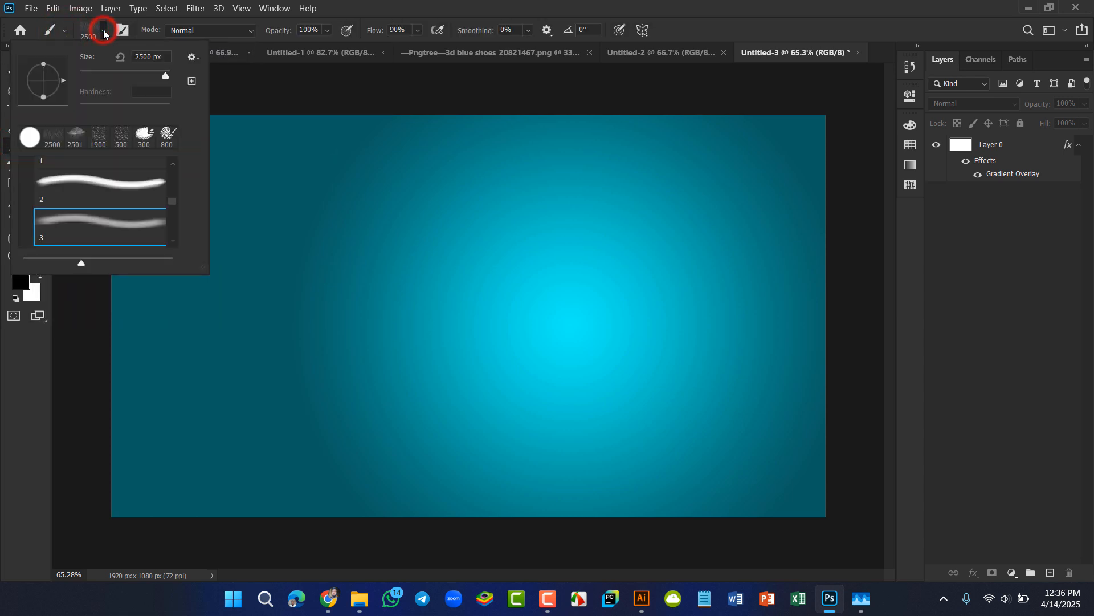
scroll(88, 188, up, 2)
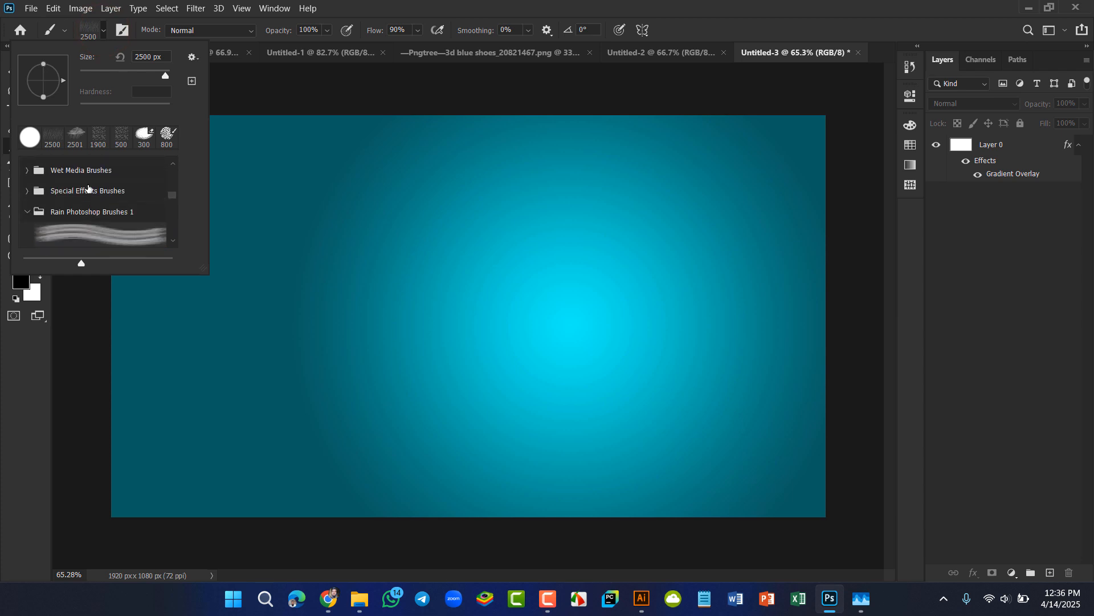
scroll(114, 217, down, 3)
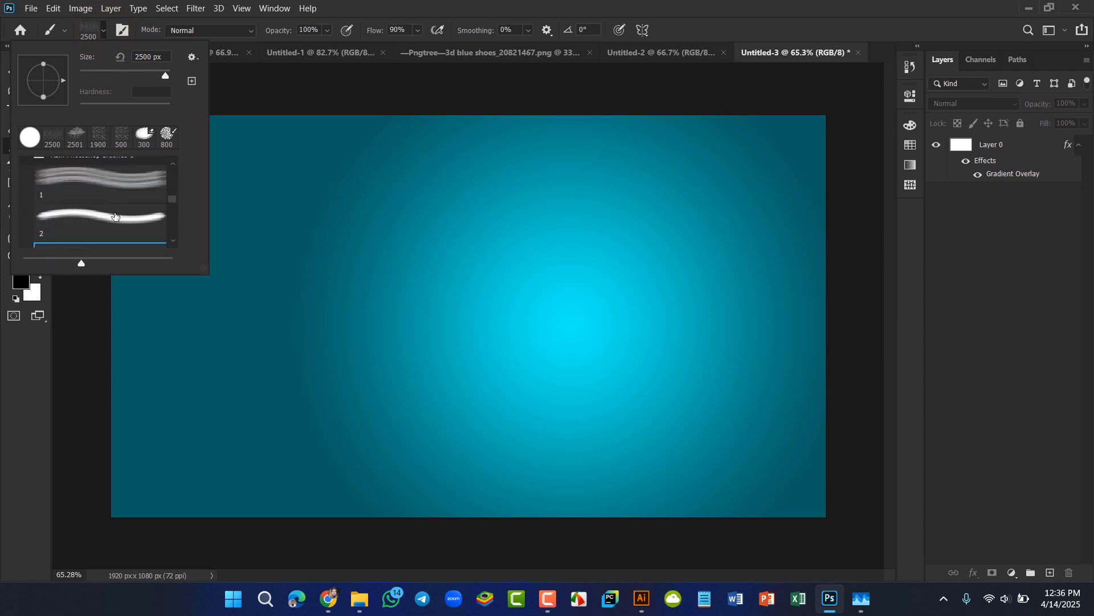
scroll(114, 215, down, 1)
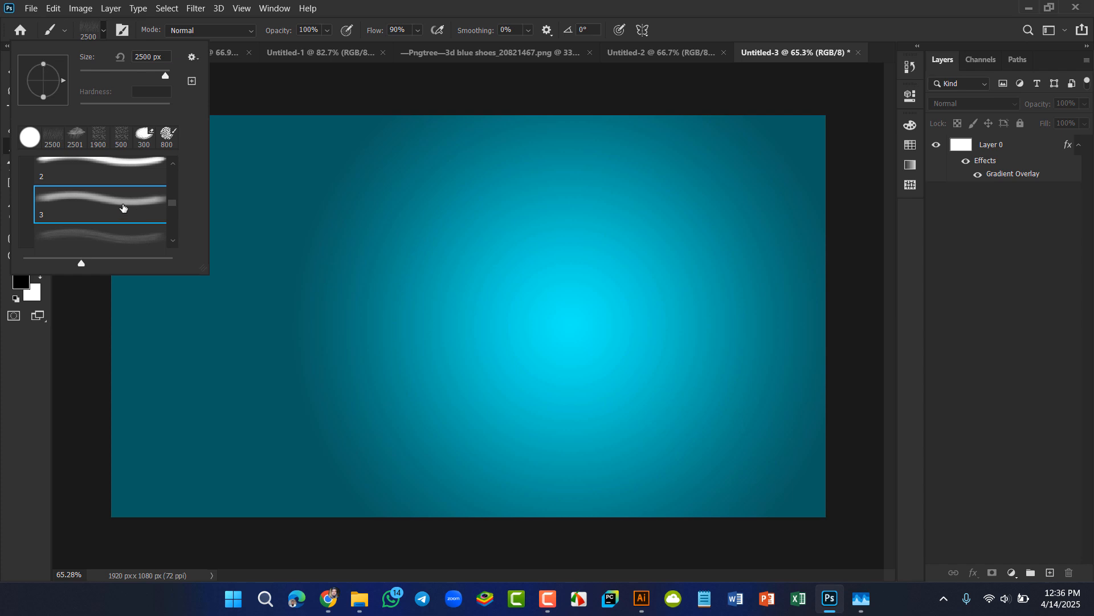
click(123, 206)
Step: Add a new empty layer above Layer 0 for the rain
click(1014, 145)
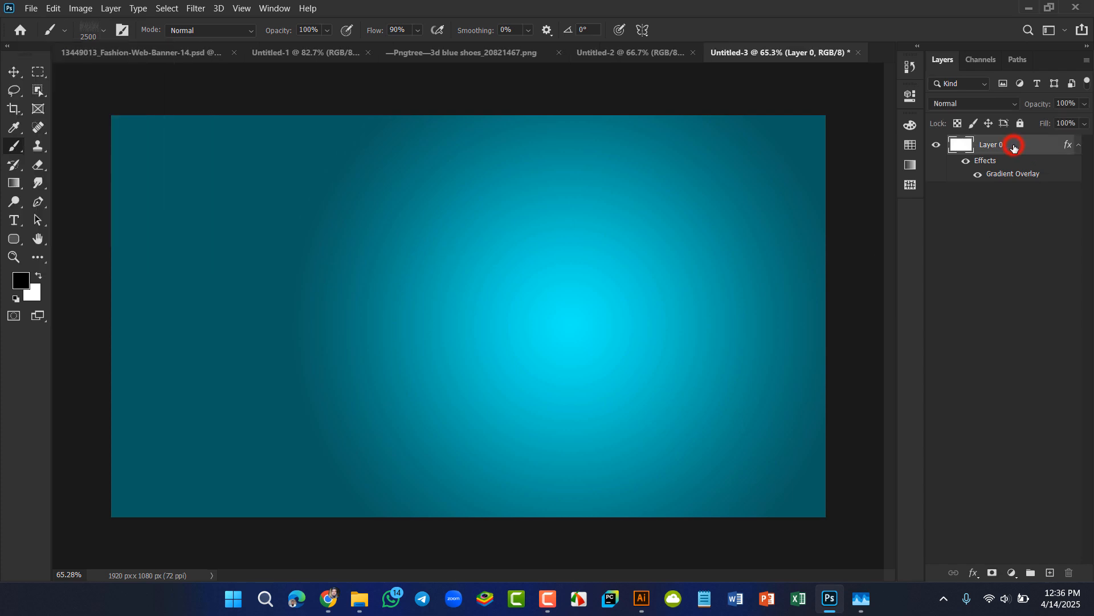
click(1051, 572)
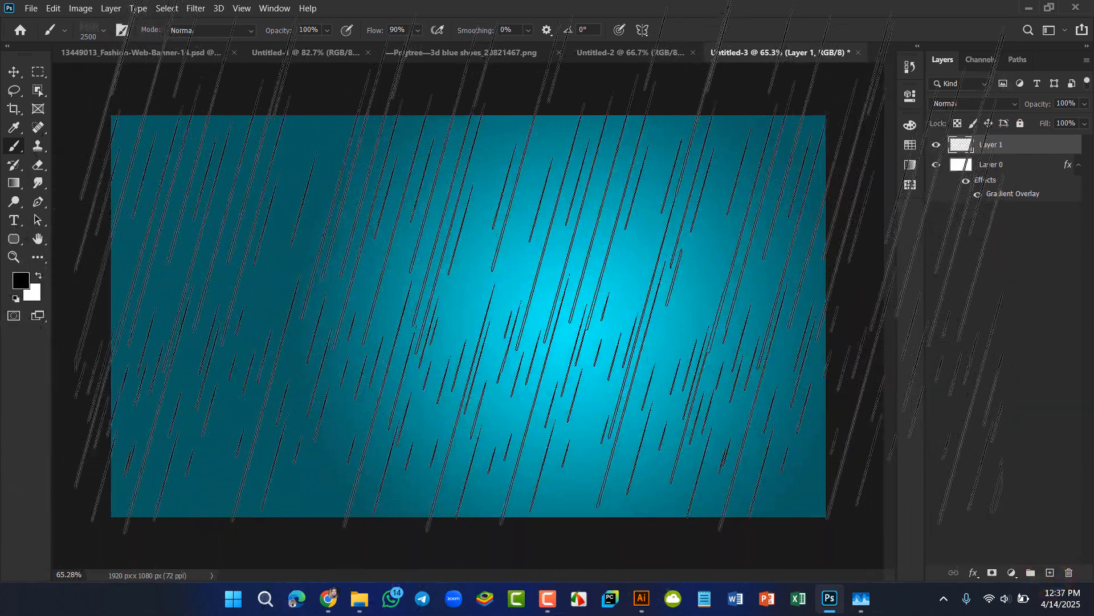
Step: Undo the black rain stamp on Layer 1
scroll(541, 221, up, 2)
scroll(540, 221, down, 4)
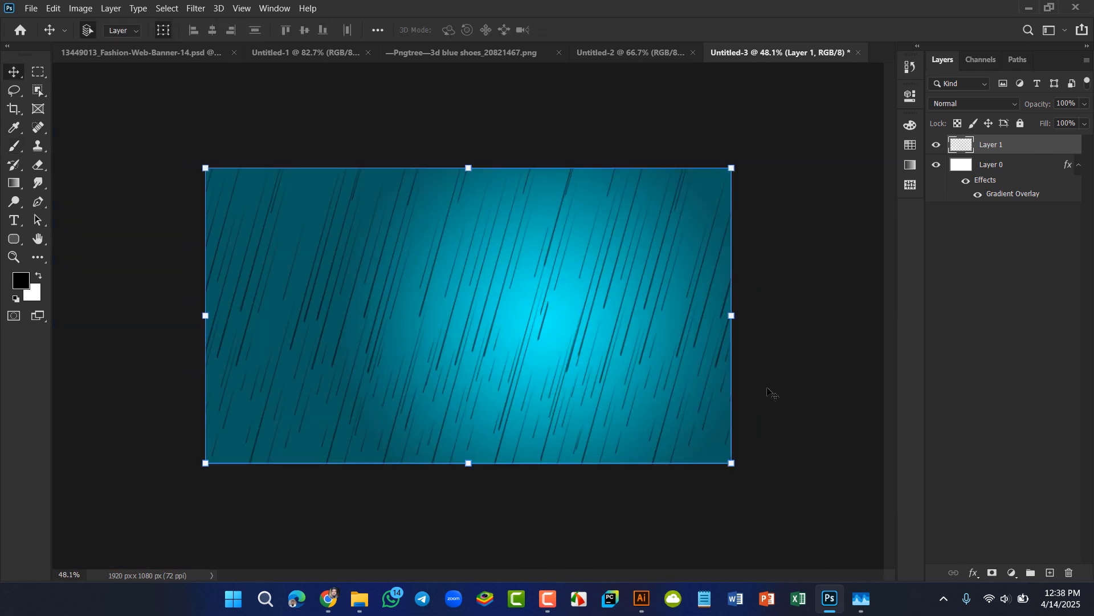
key(ctrl+z)
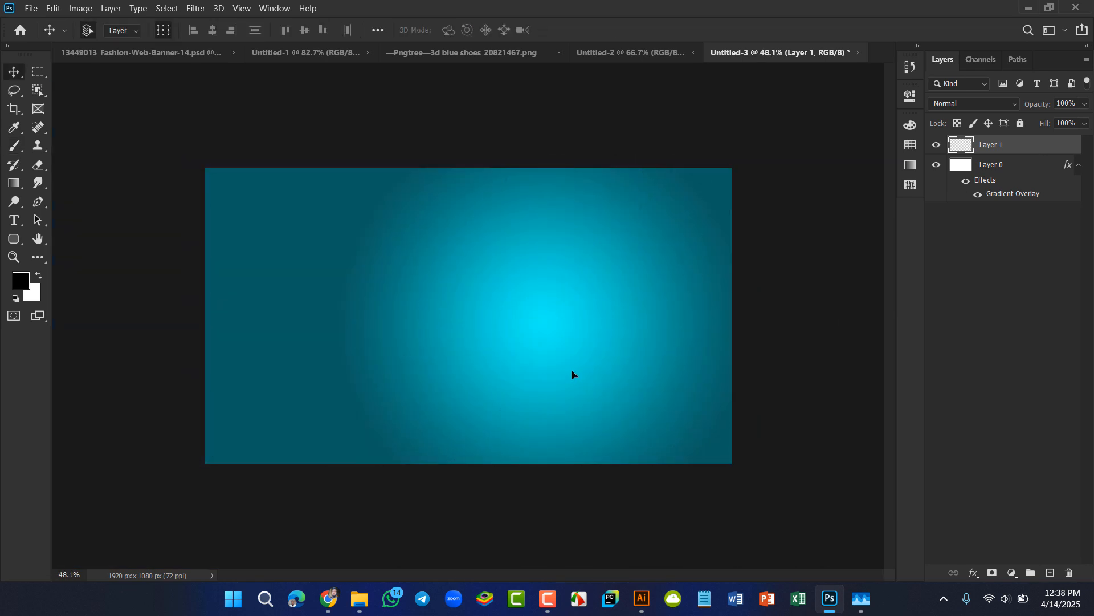
Step: Set the foreground color to white ffffff
click(18, 287)
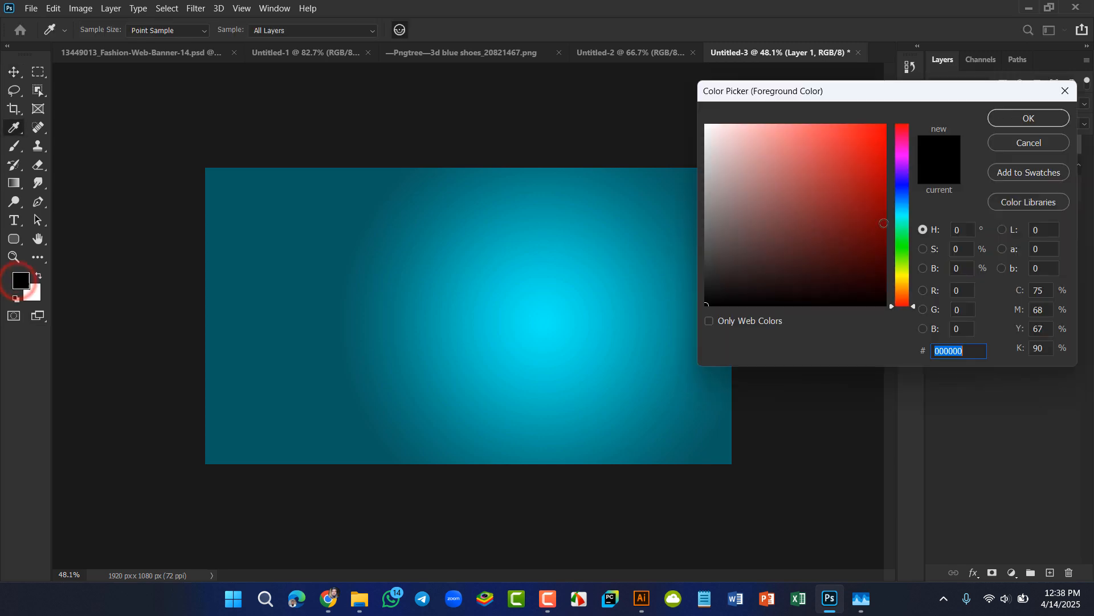
click(737, 147)
click(707, 124)
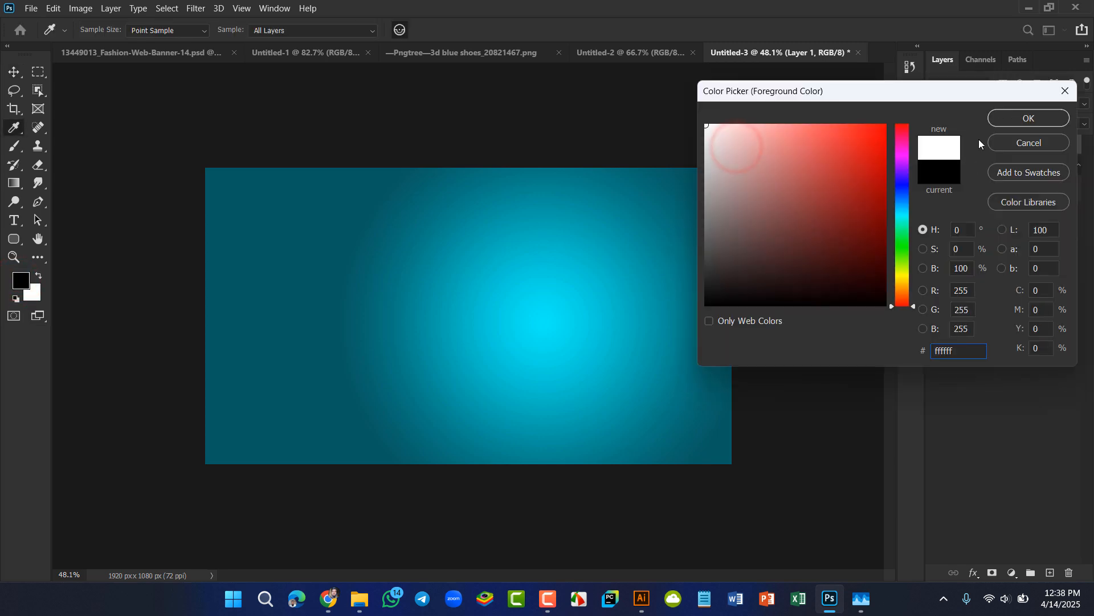
click(1029, 118)
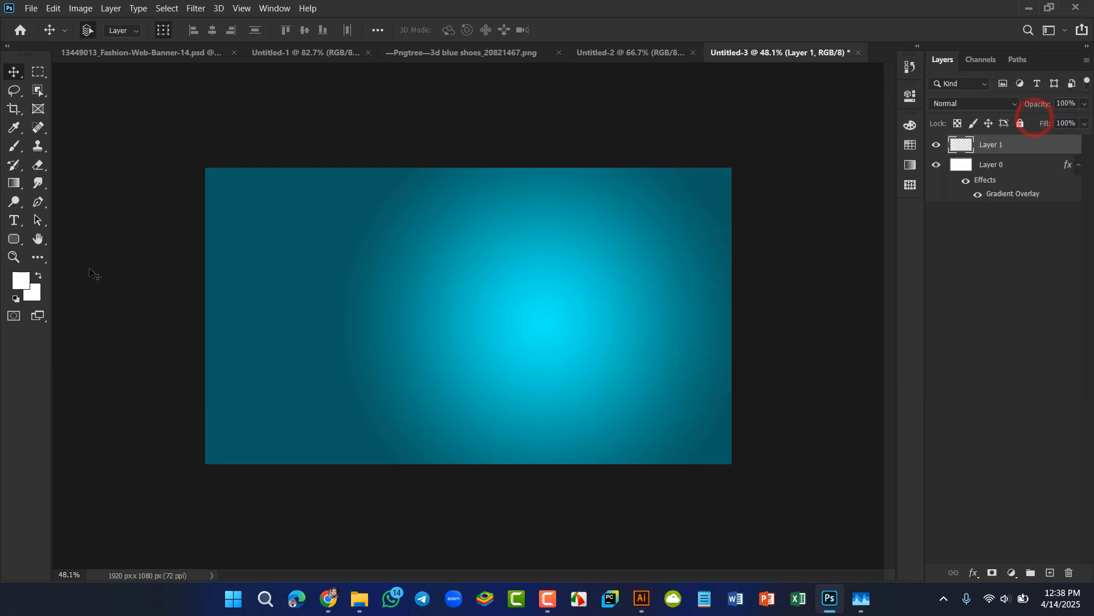
Step: Stamp white rain across the whole canvas on Layer 1 with the rain brush at about 2300 px
click(16, 146)
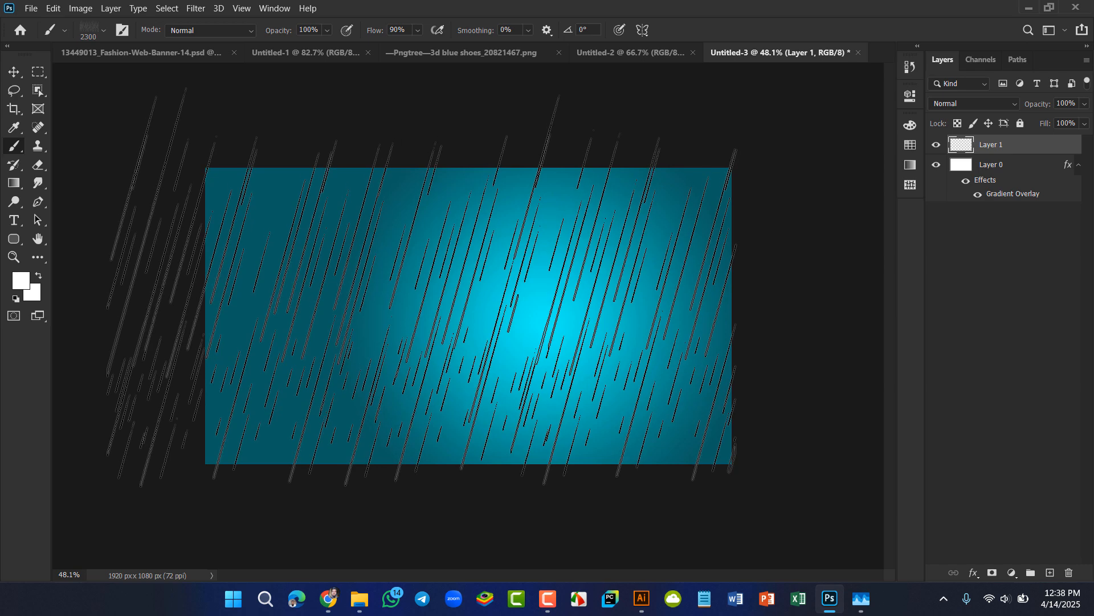
click(422, 280)
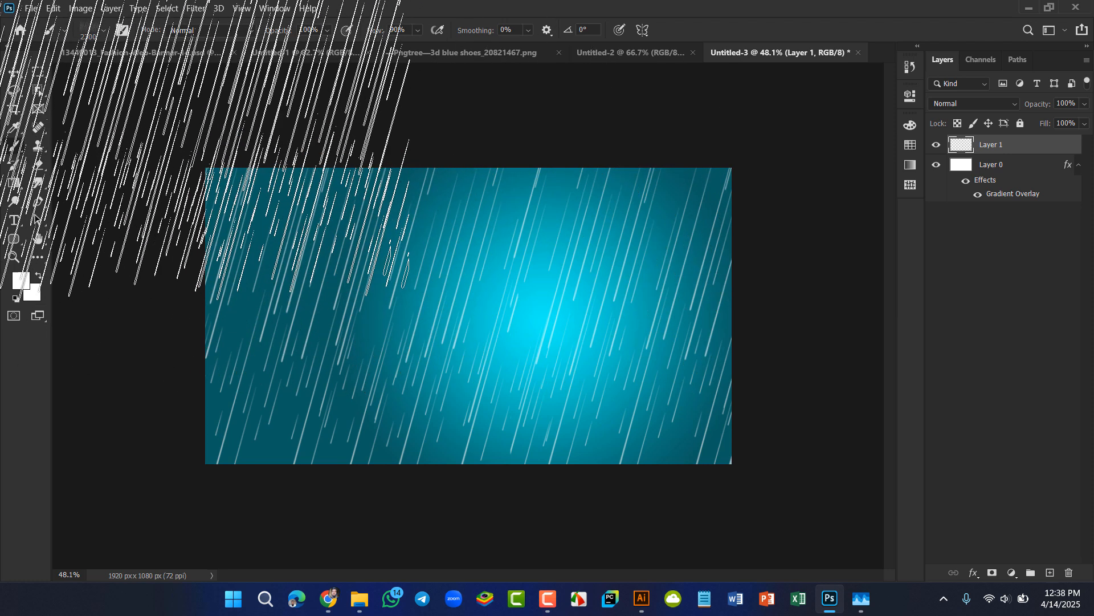
click(15, 72)
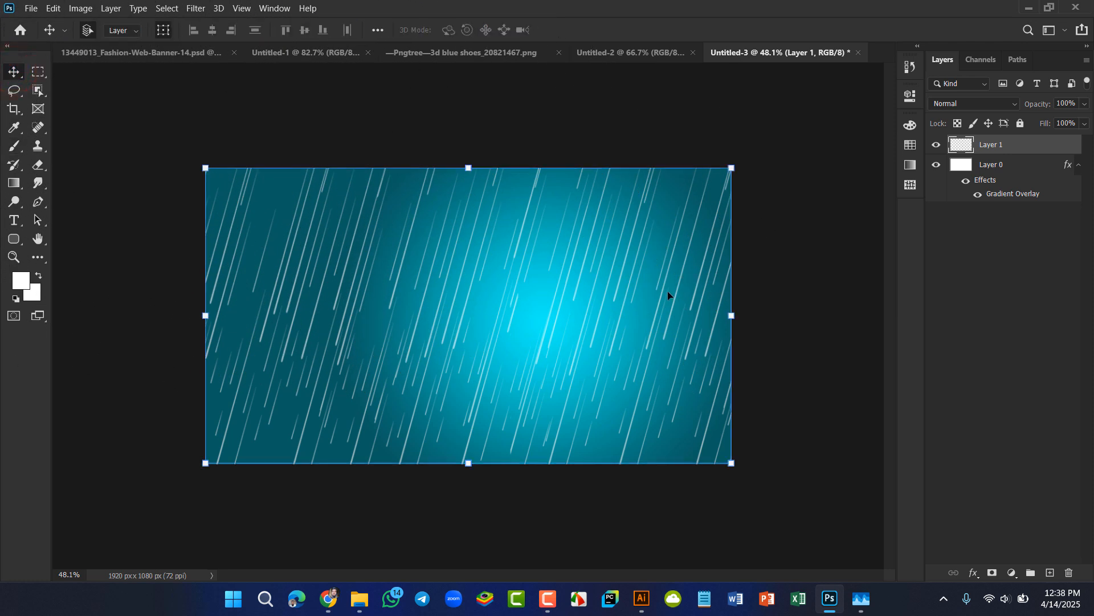
Step: Lower the opacity of the rain on Layer 1 to 56% and deselect the layer
click(992, 147)
drag(1042, 108, 1017, 110)
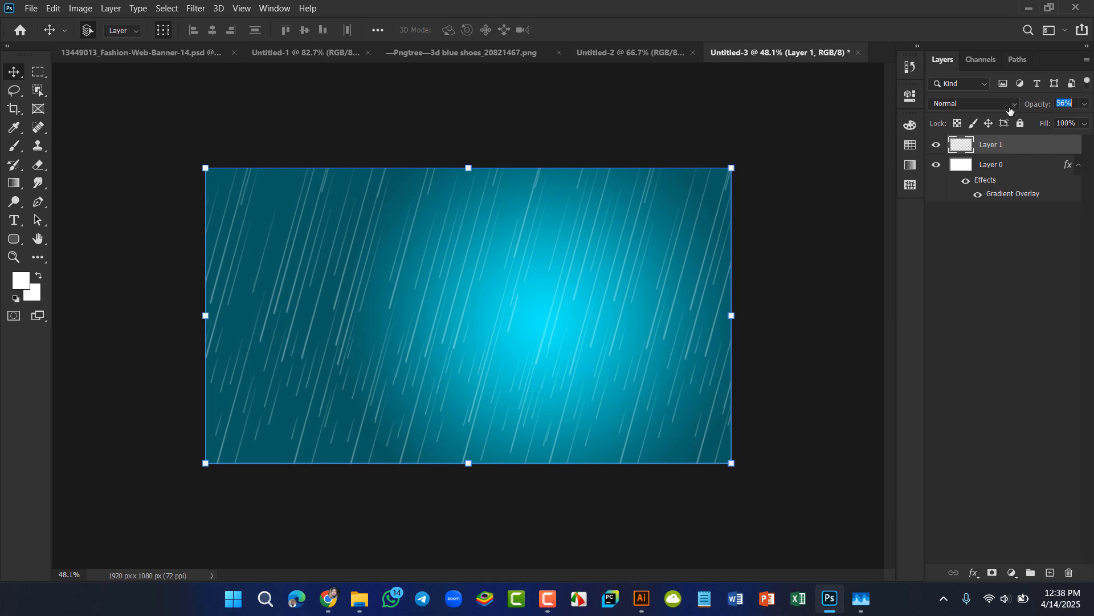
click(819, 289)
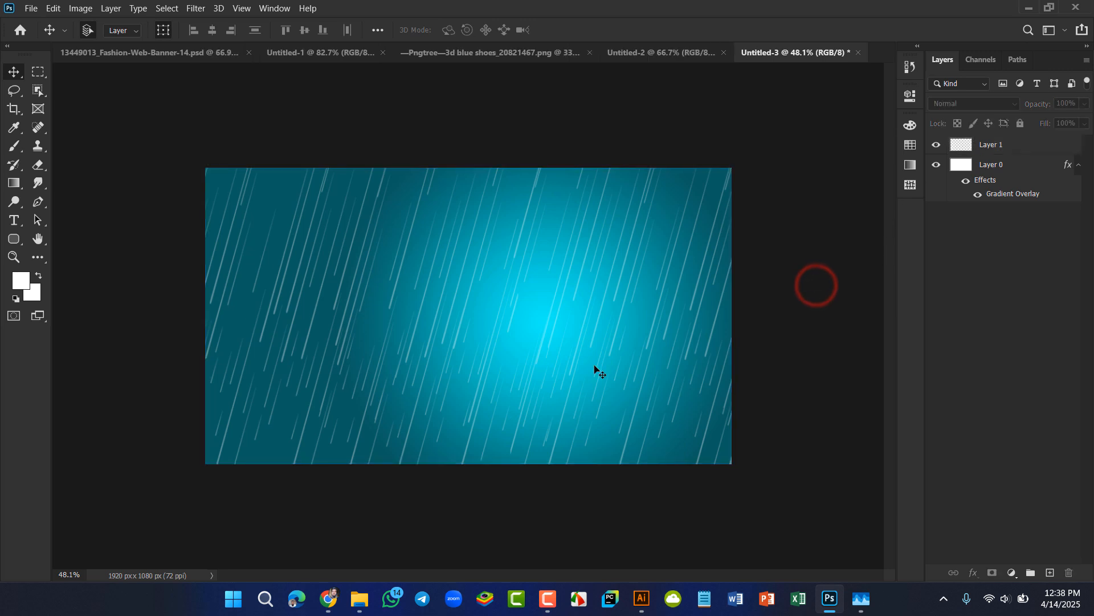
scroll(513, 378, down, 3)
scroll(512, 377, up, 6)
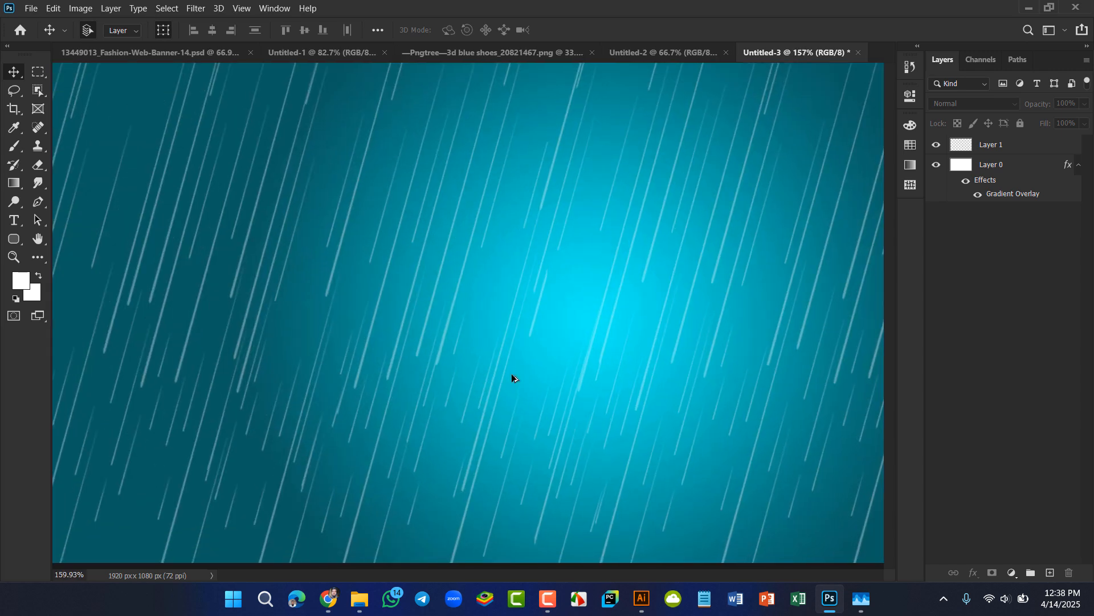
scroll(512, 378, down, 3)
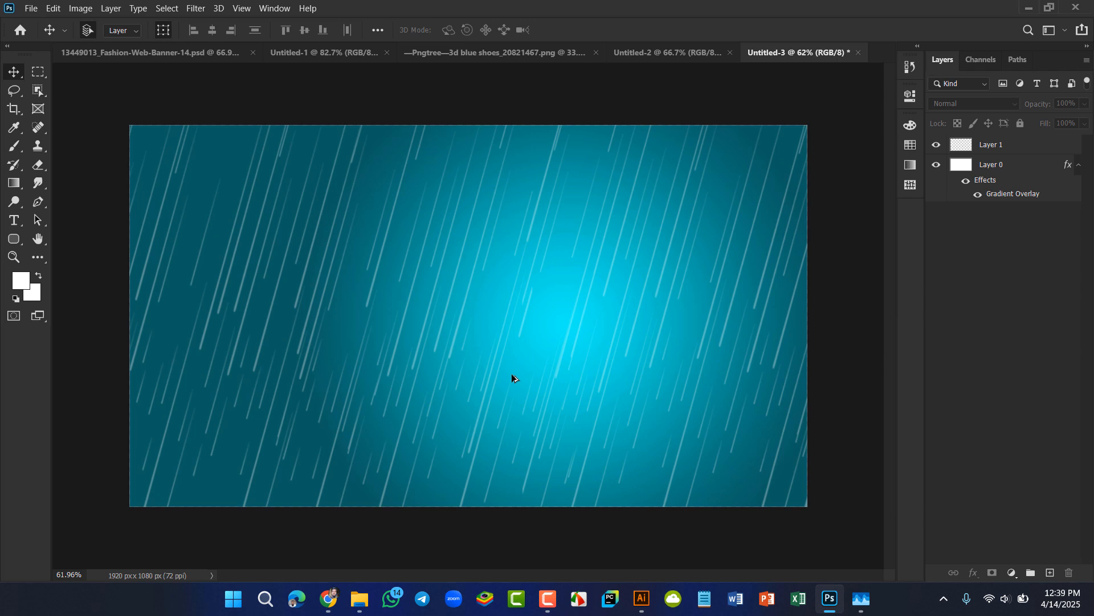
scroll(511, 375, down, 1)
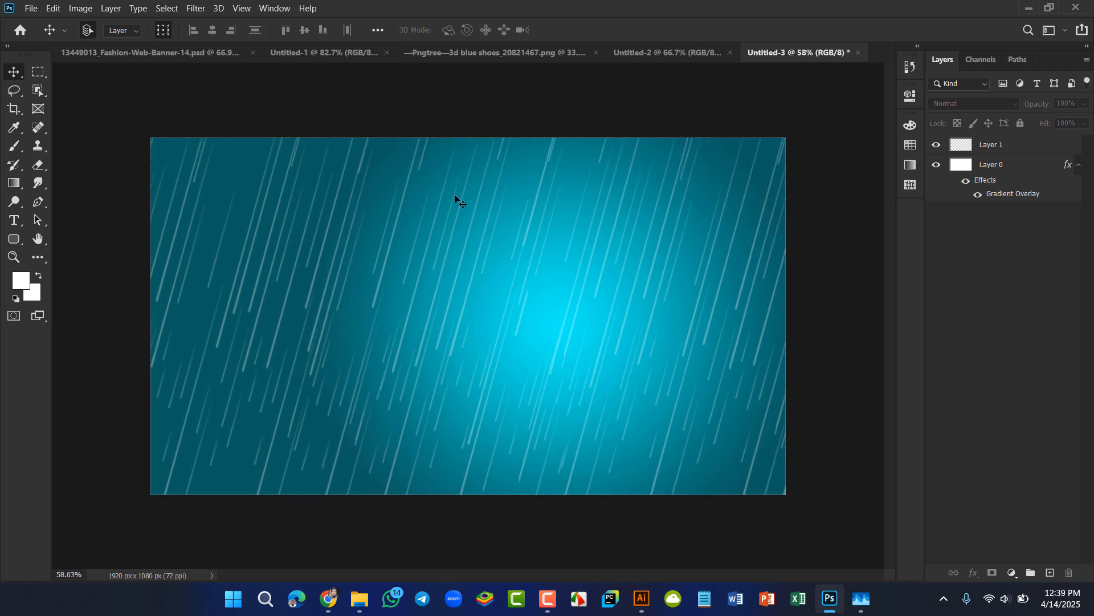
Step: Copy the blue shoe from the Pngtree document into Untitled-3 and scale it down to fit inside the banner
click(473, 53)
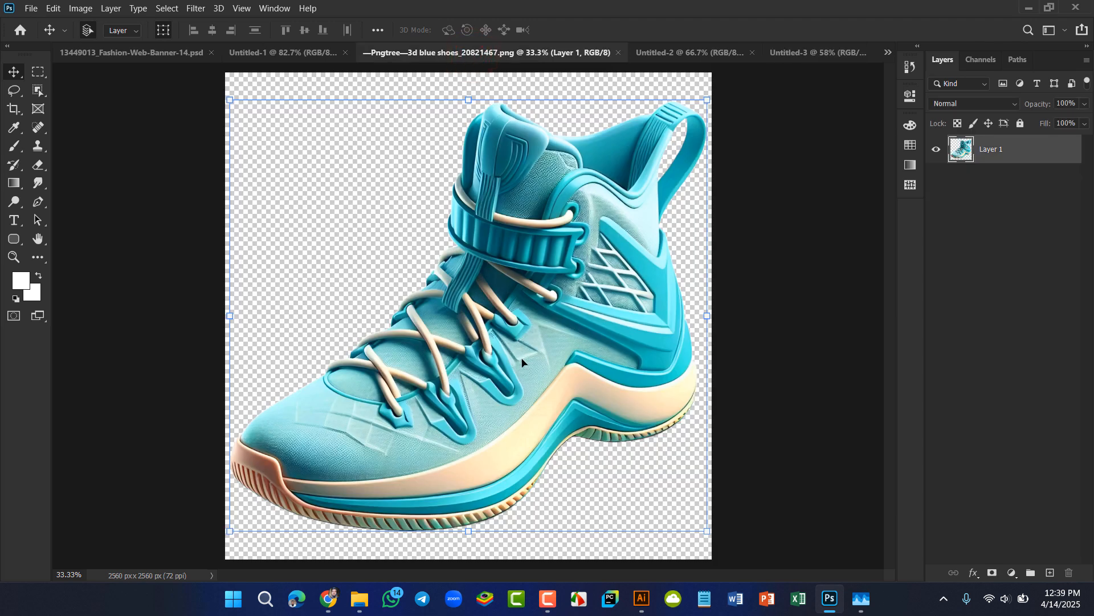
drag(521, 358, 537, 330)
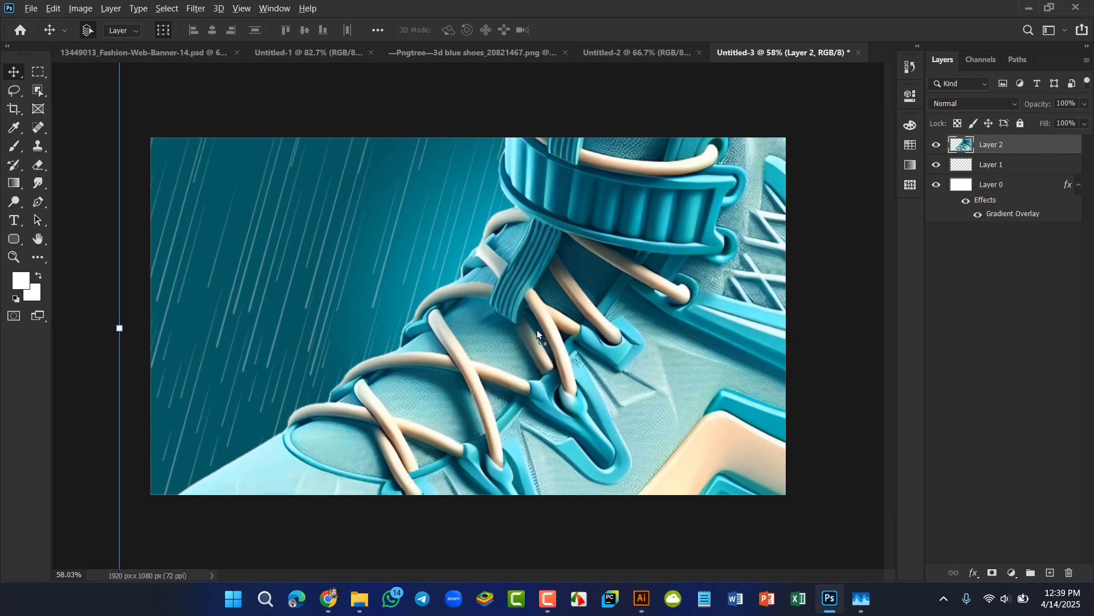
scroll(537, 330, up, 2)
scroll(536, 329, down, 8)
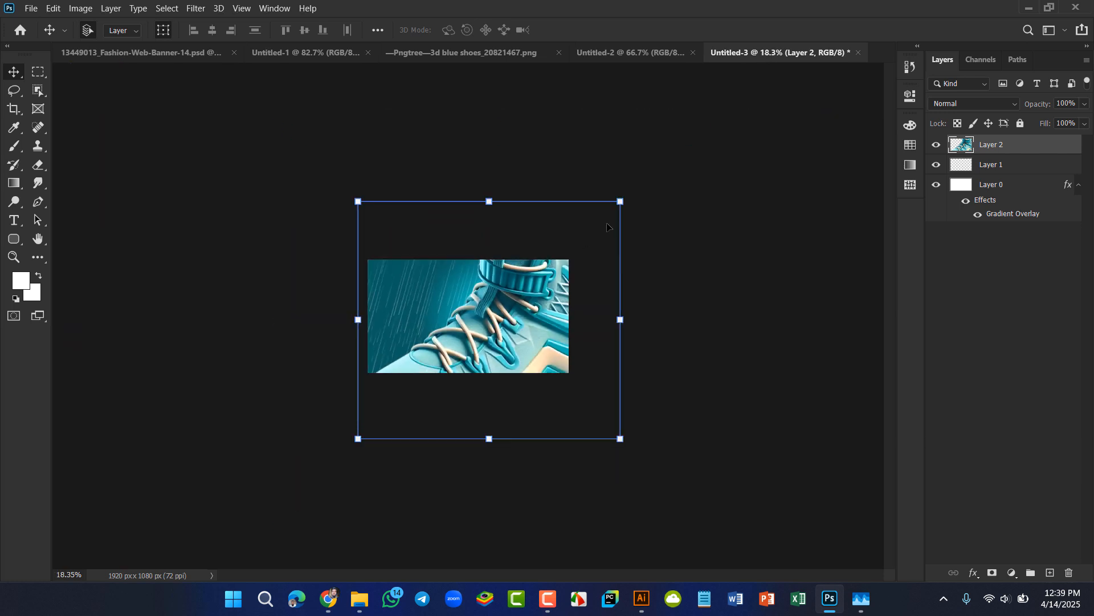
drag(618, 204, 532, 298)
key(Return)
scroll(563, 343, up, 8)
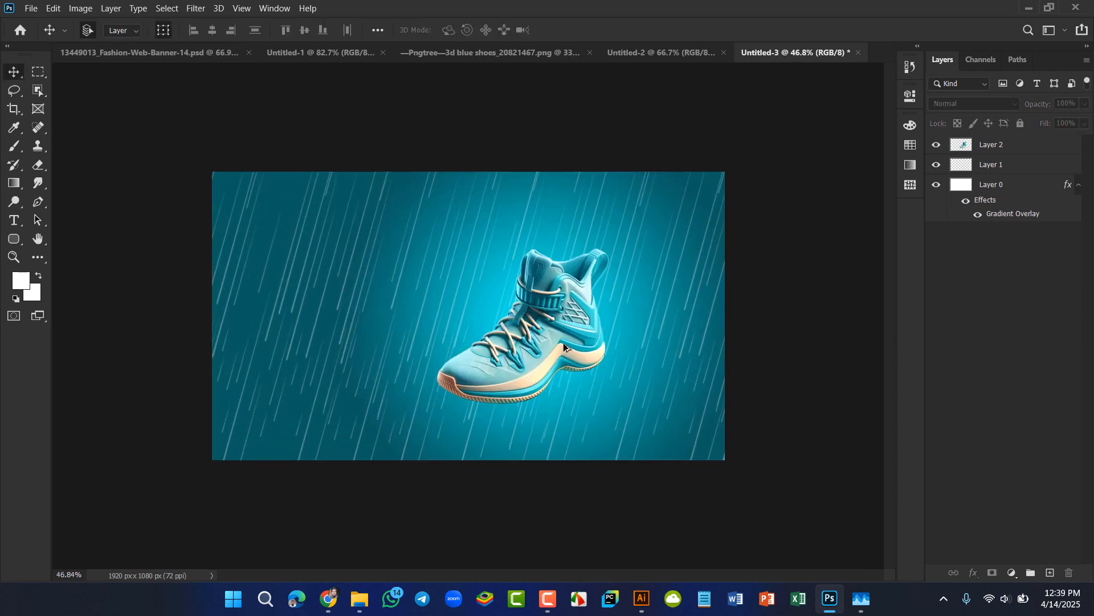
Step: Enlarge the shoe slightly around its center, commit the transform and deselect it
scroll(563, 343, down, 2)
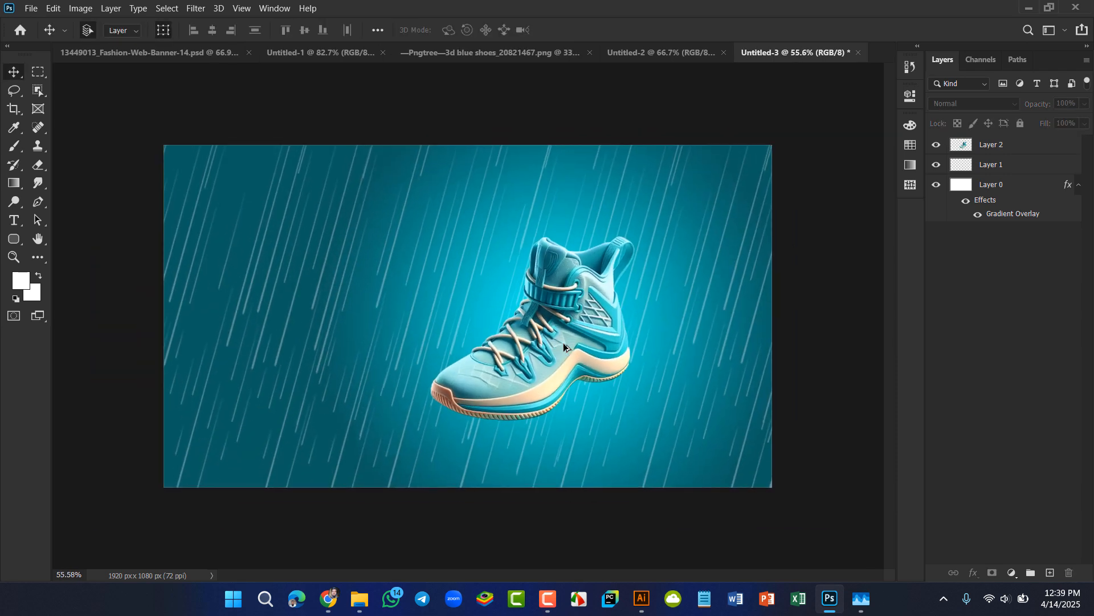
click(578, 346)
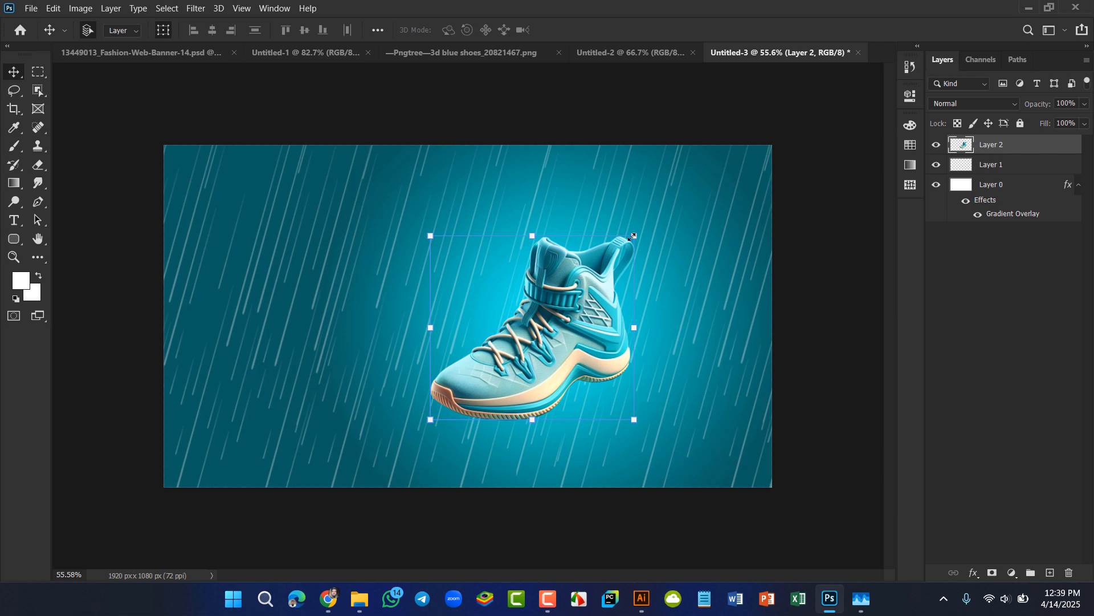
drag(633, 235, 650, 221)
key(Return)
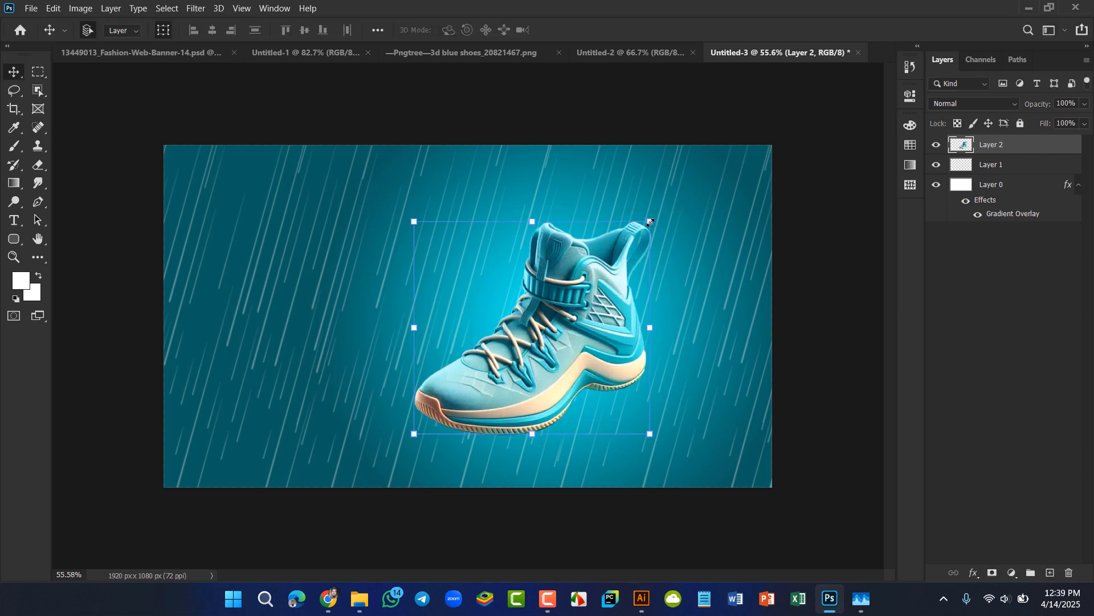
click(842, 332)
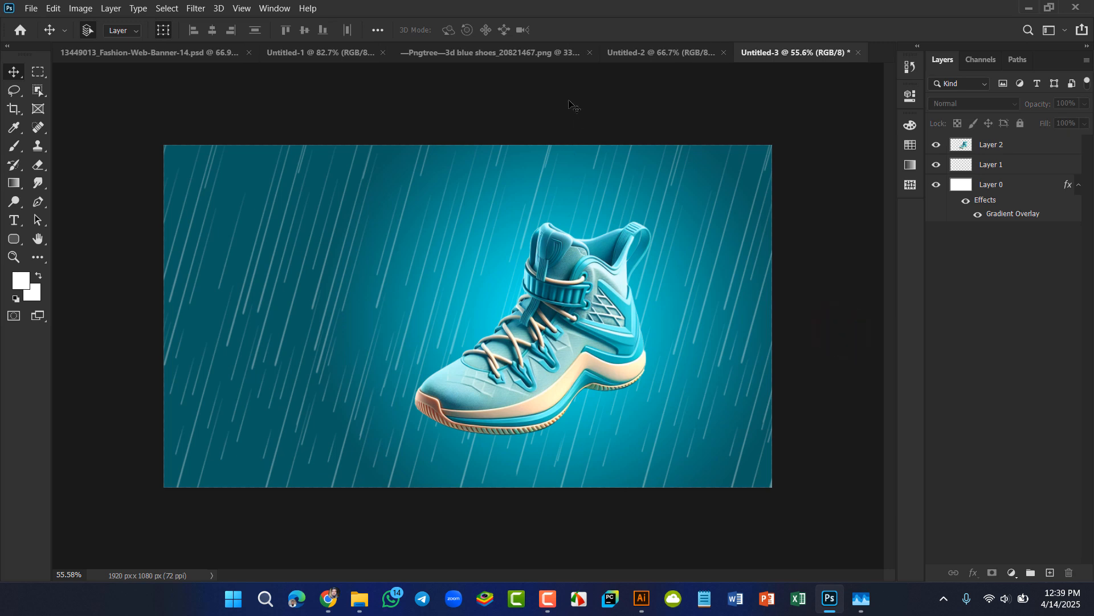
Step: Copy all the text layers from Untitled-2 into Untitled-3, placing them in the banner's left half
click(416, 54)
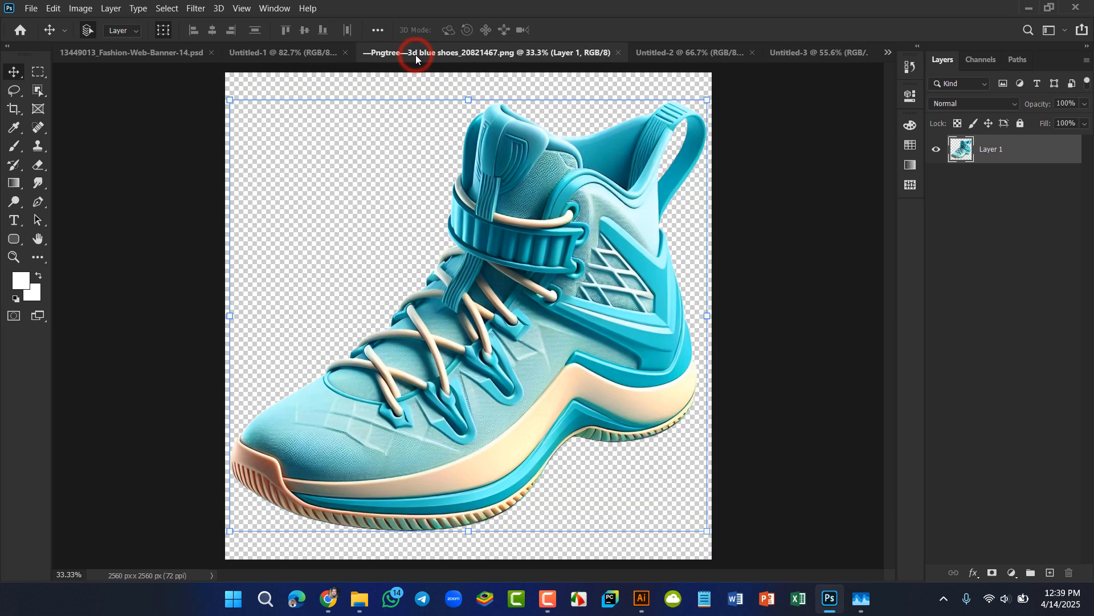
click(315, 60)
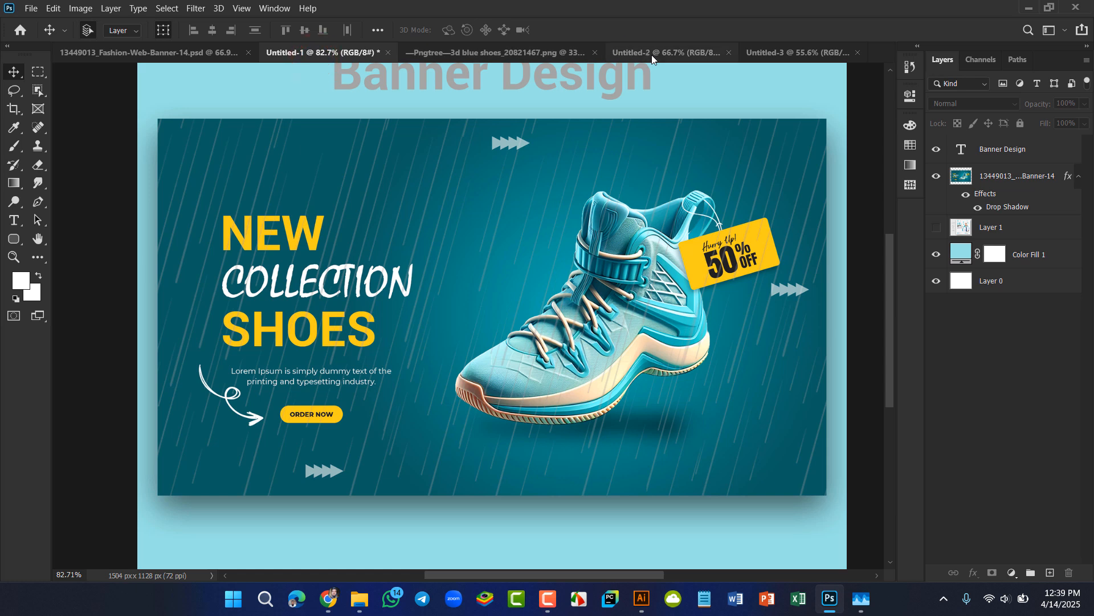
click(652, 55)
drag(245, 197, 579, 478)
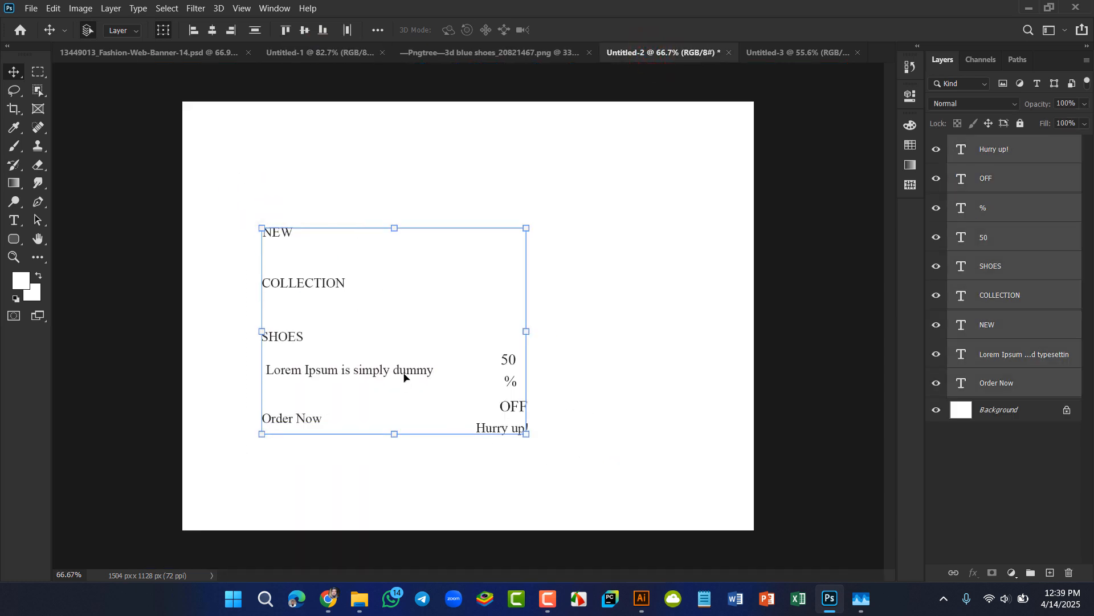
drag(403, 376, 350, 300)
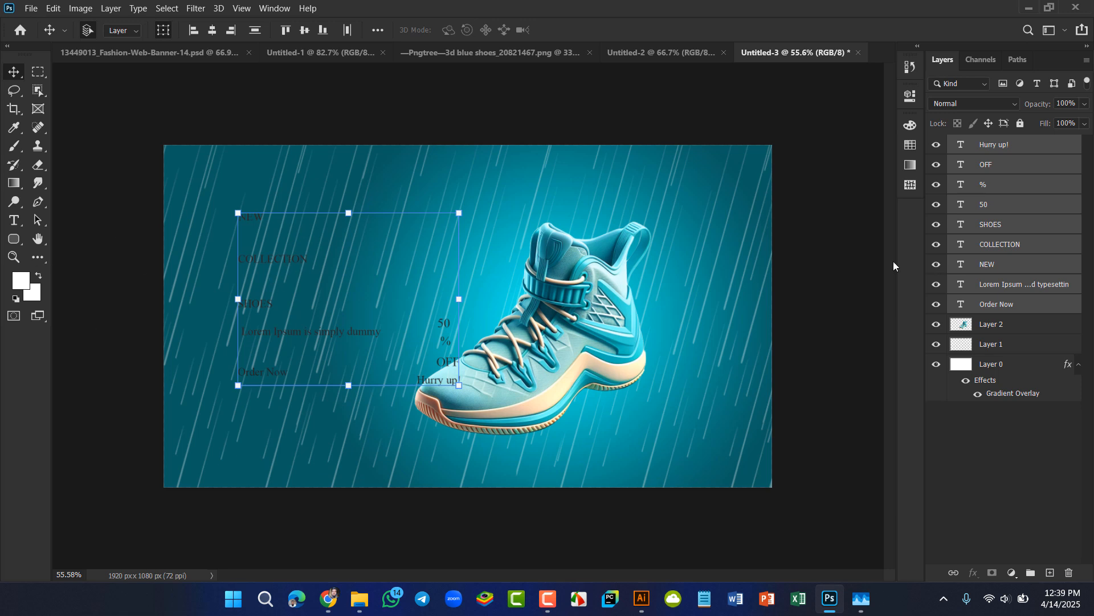
Step: Recolor all the selected text layers to white ffffff
click(909, 97)
click(819, 308)
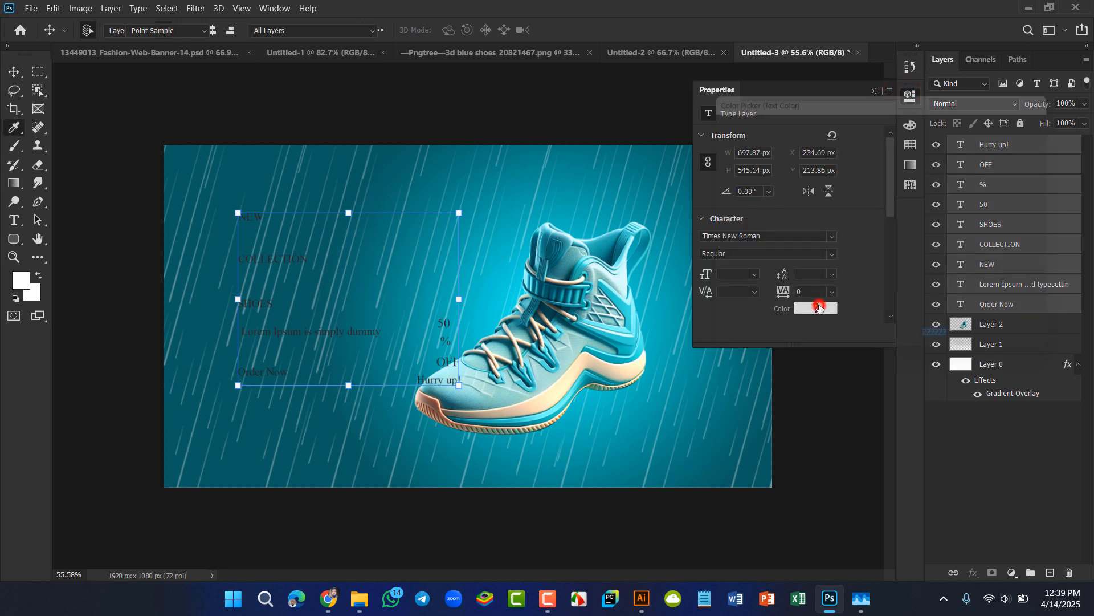
click(707, 142)
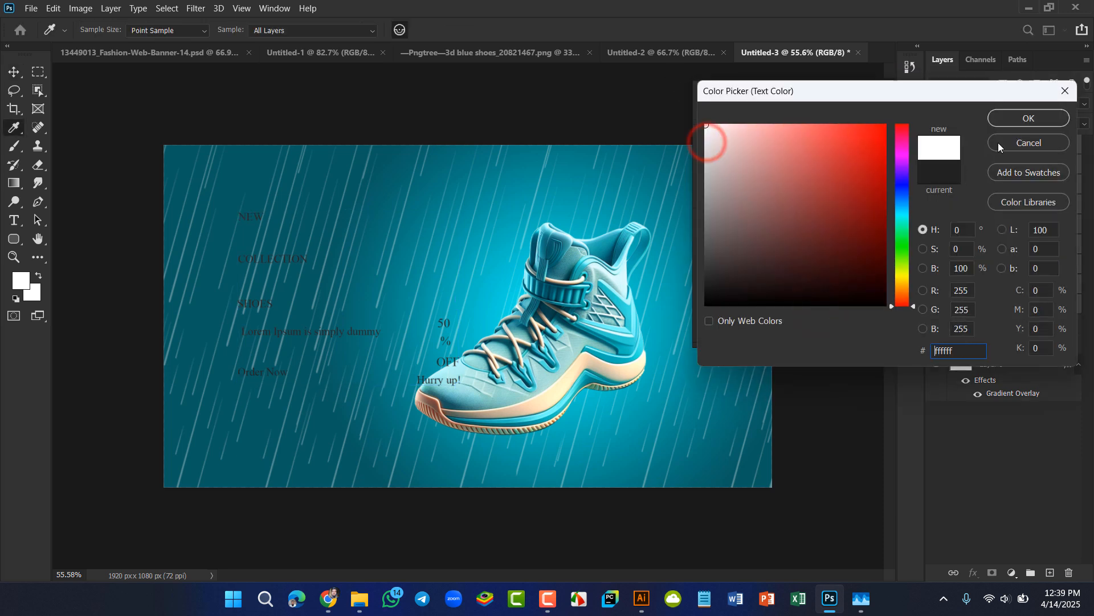
click(1035, 113)
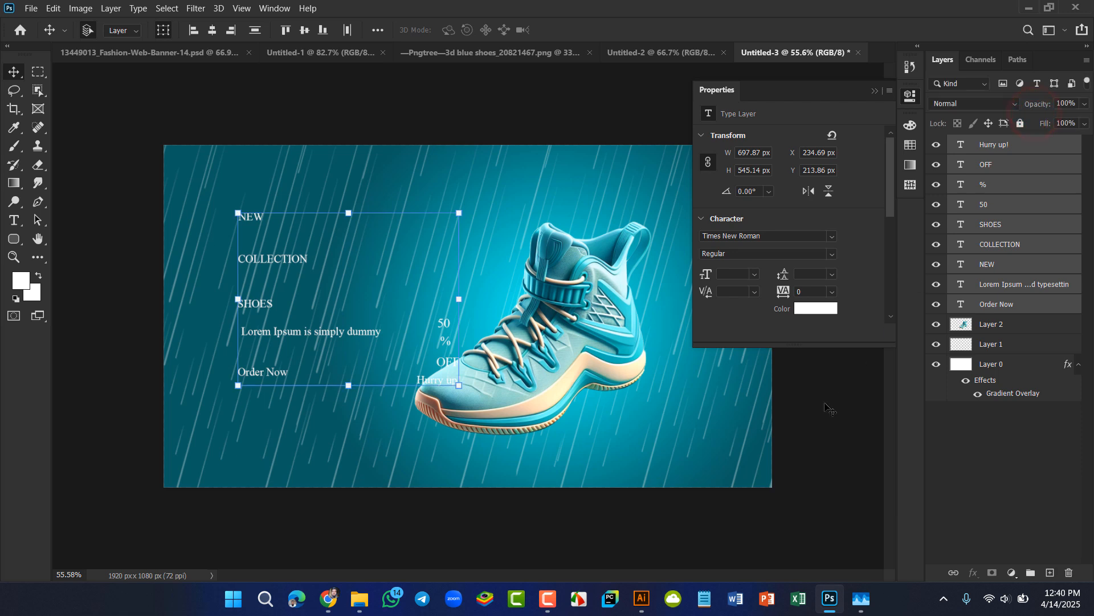
Step: Deselect the text layers and fully lock the gradient background Layer 0 and the rain Layer 1
click(813, 414)
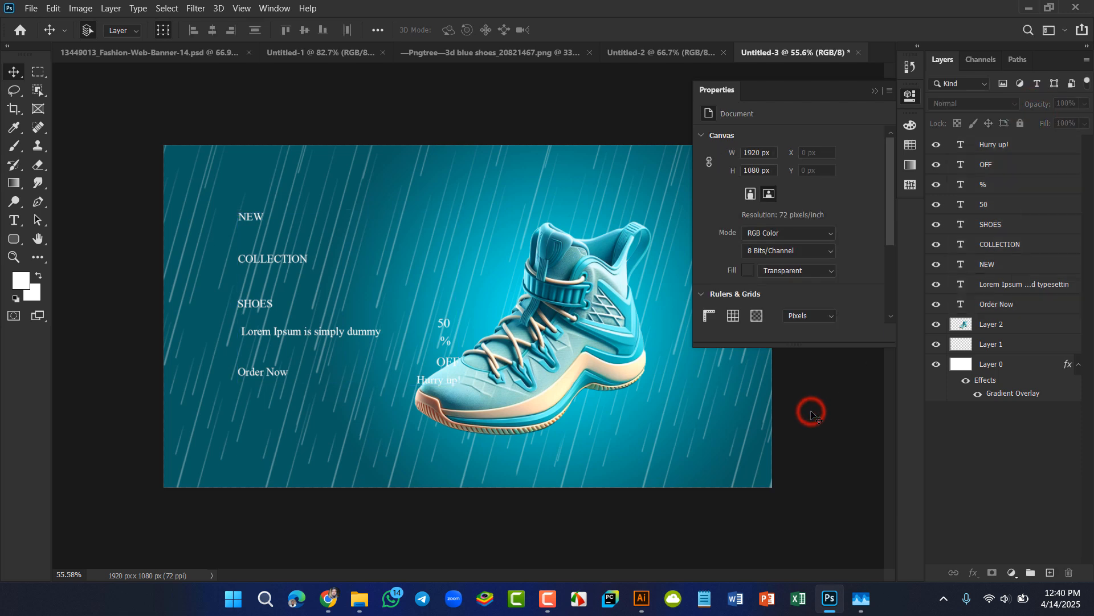
click(875, 93)
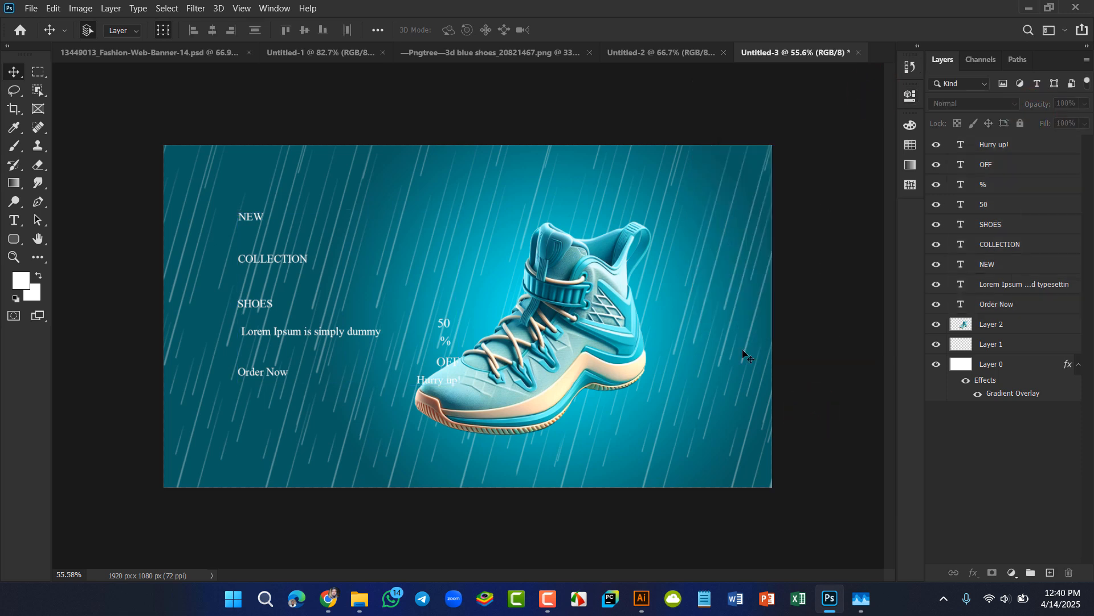
click(995, 365)
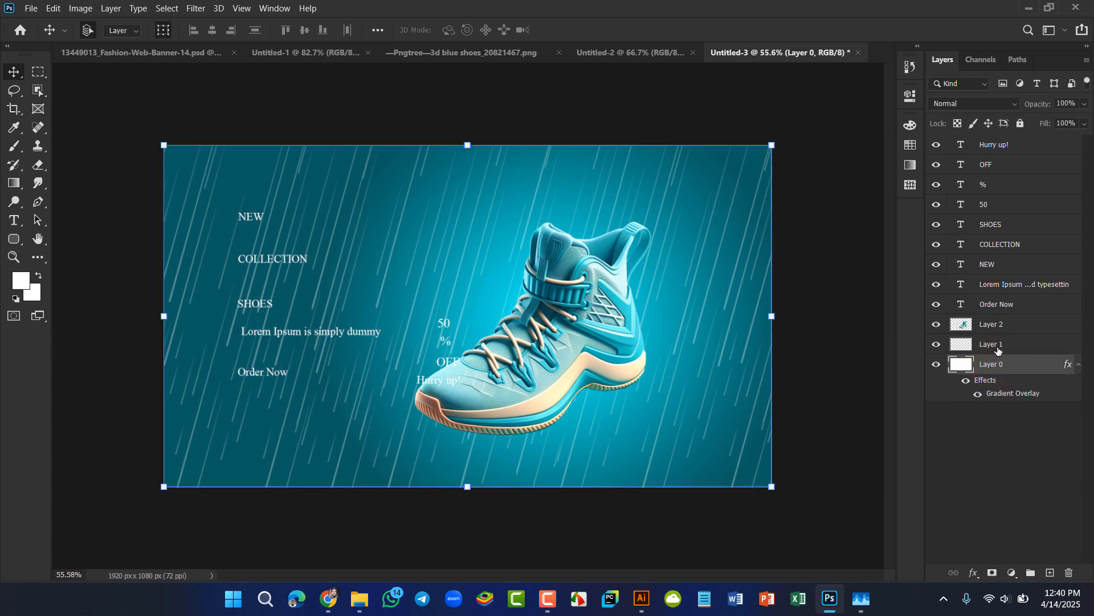
click(997, 345)
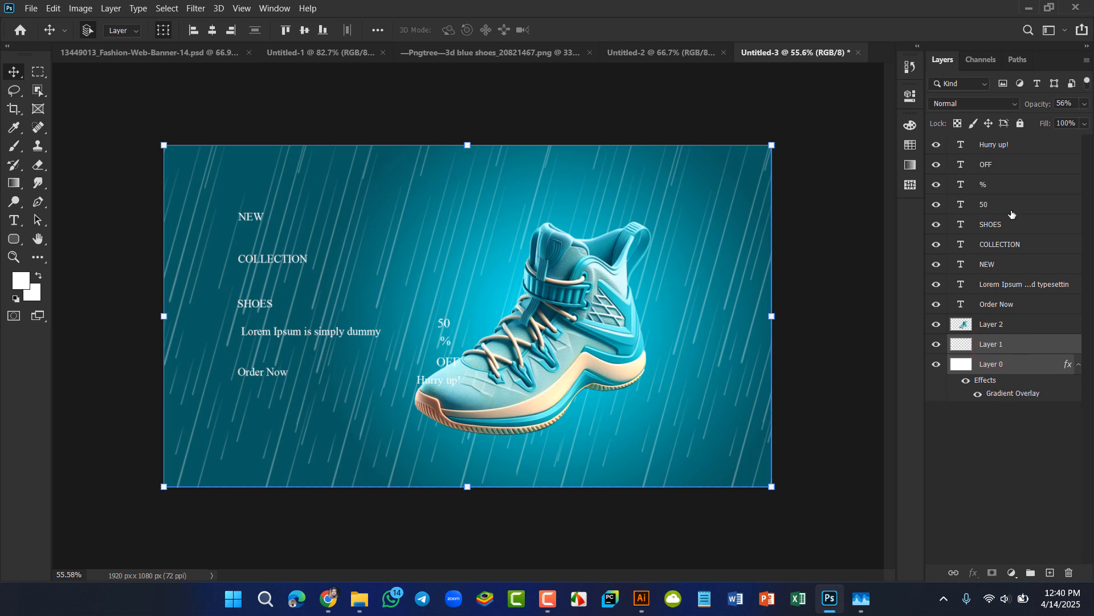
click(1022, 124)
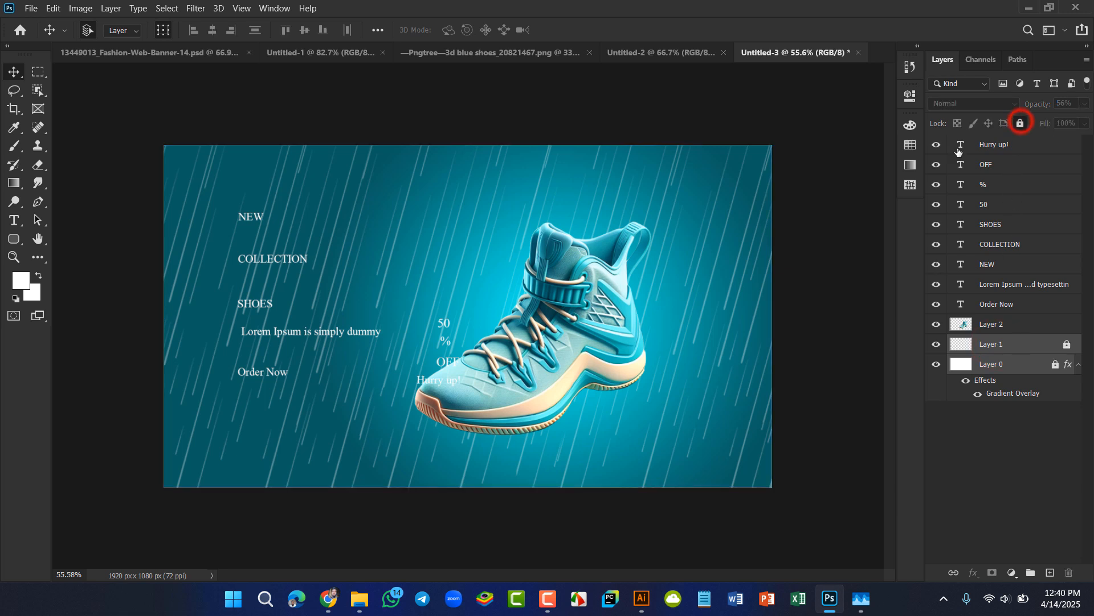
click(828, 297)
Step: Set the font of the NEW, COLLECTION and SHOES texts to Roboto Bold
drag(226, 192, 312, 324)
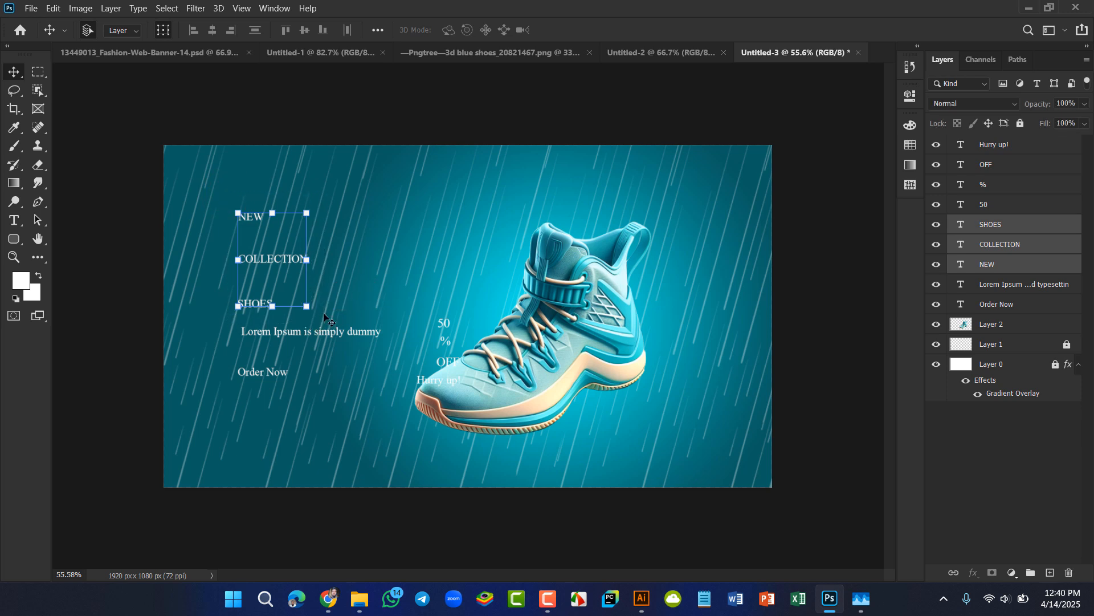
click(911, 97)
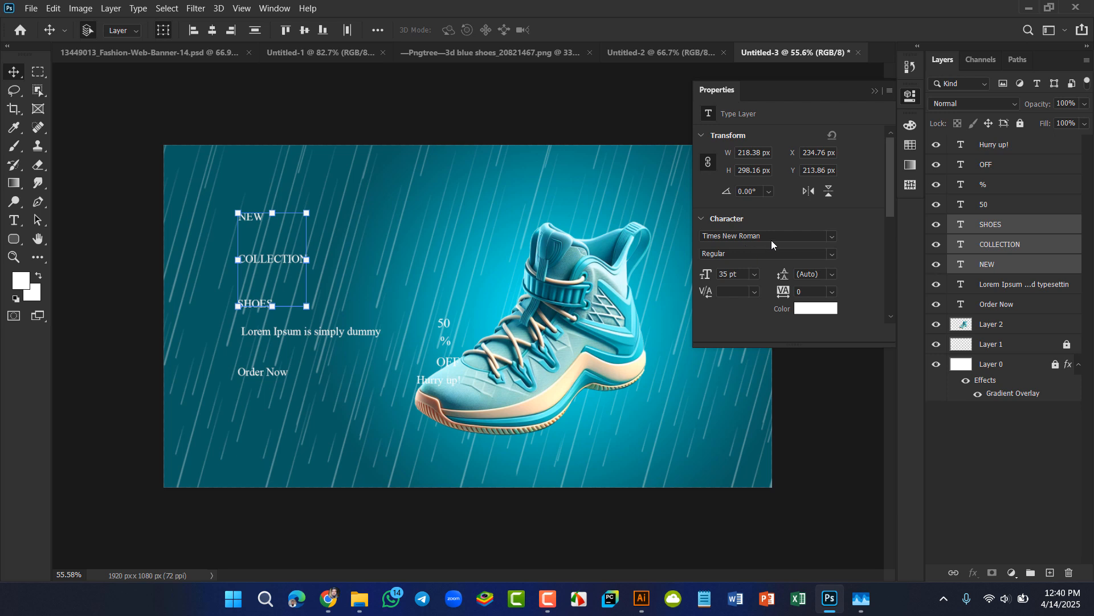
click(772, 237)
text(robo)
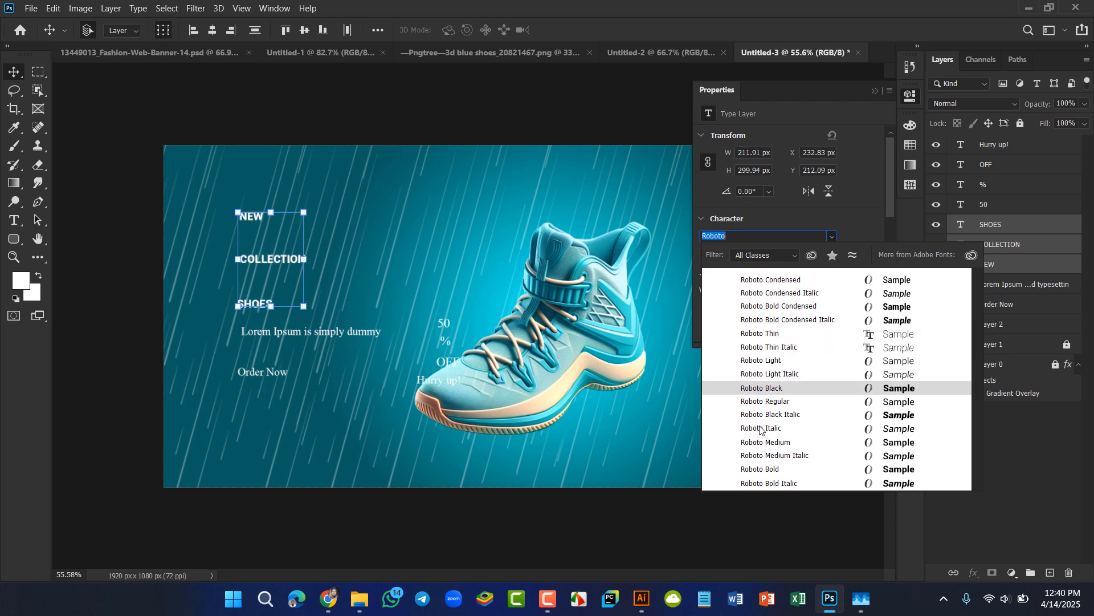
click(766, 469)
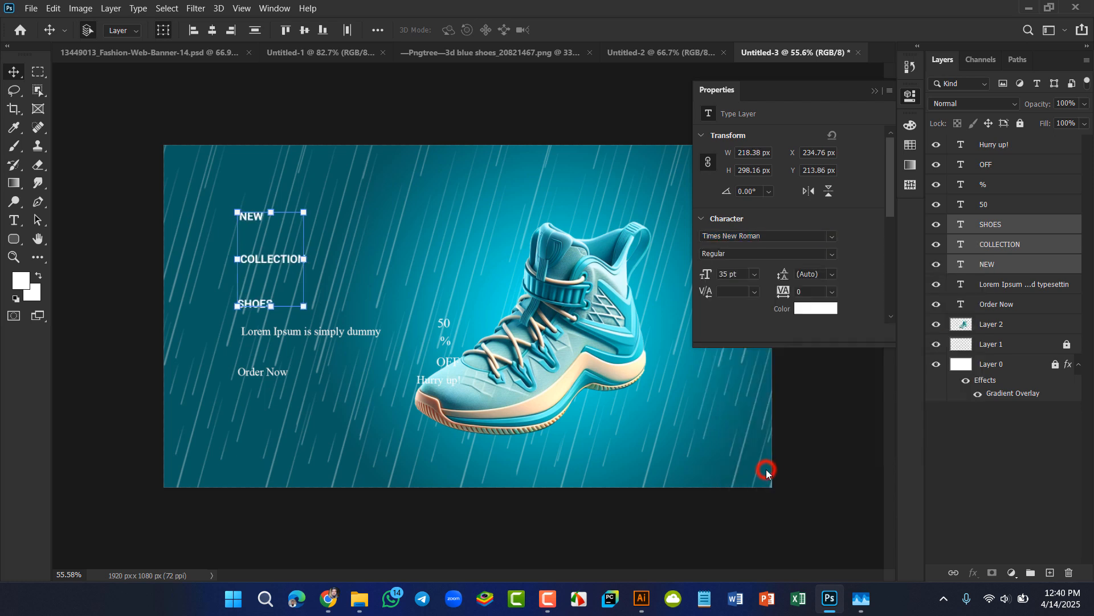
Step: Enlarge the three headline words to a font size of 140 pt and deselect them
drag(703, 278, 775, 267)
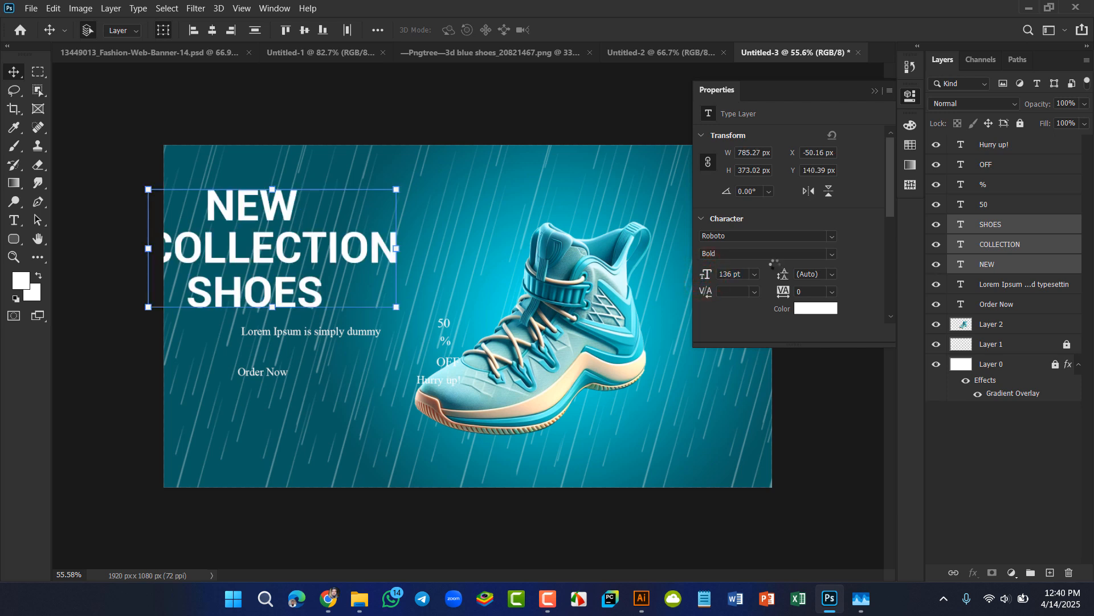
double_click(730, 274)
text(140)
key(Return)
click(64, 263)
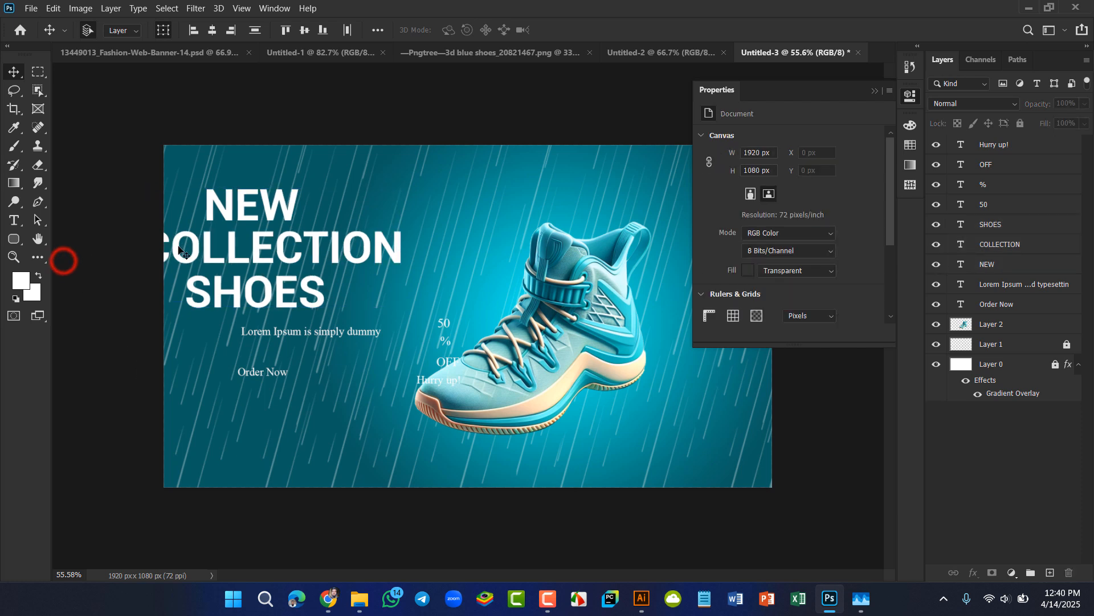
Step: Change the font of the word COLLECTION to Mistral and deselect it
click(186, 247)
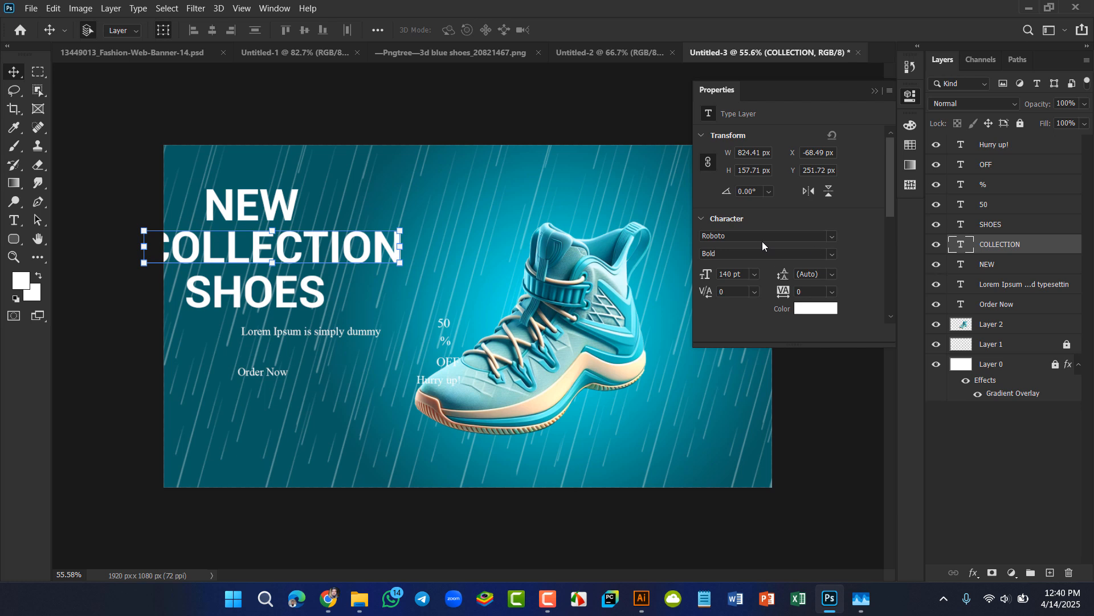
click(762, 235)
key(BackSpace)
click(833, 236)
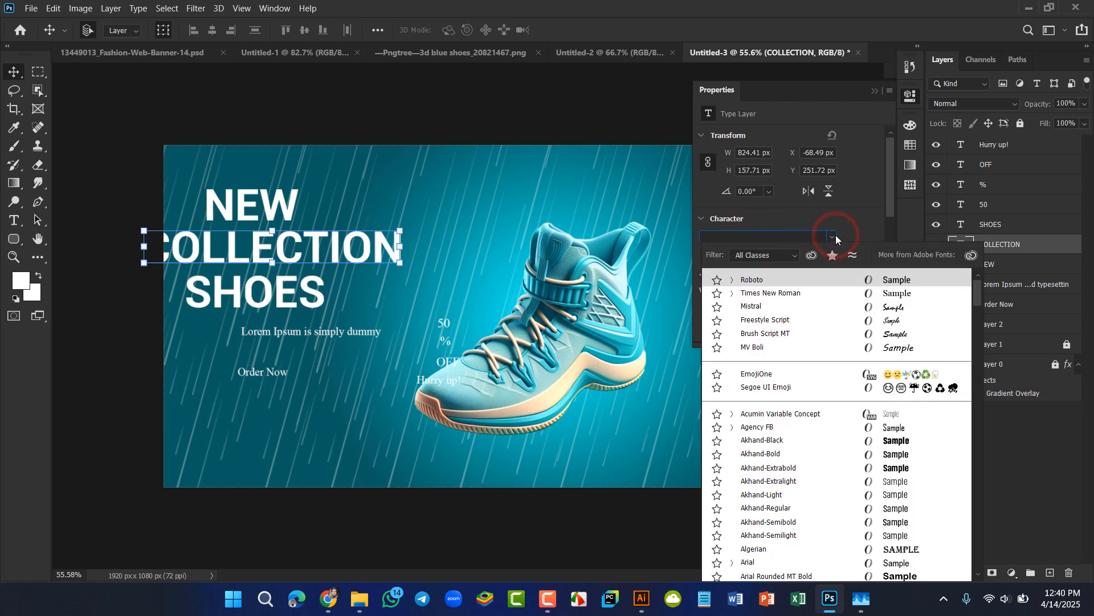
key(Down)
key(Down)
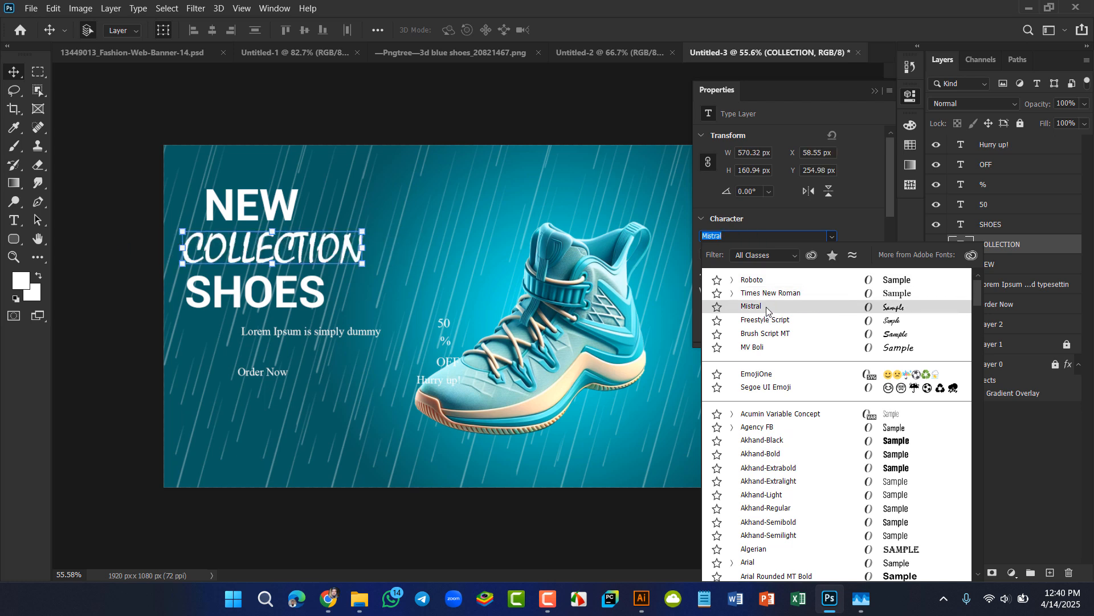
click(764, 307)
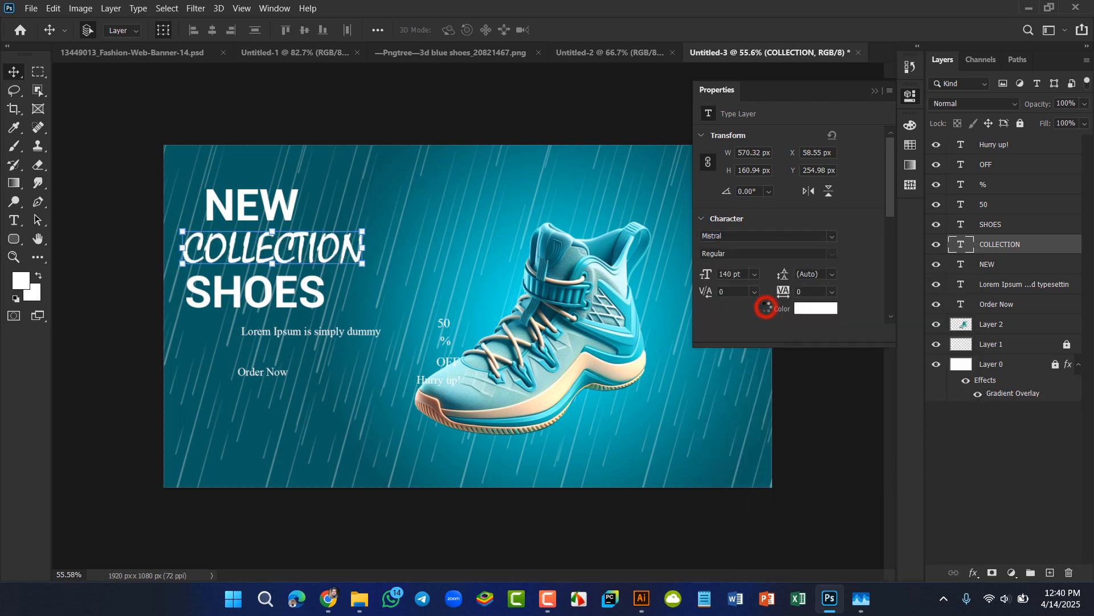
click(119, 260)
Step: Move the Order Now and Lorem Ipsum texts further down to leave room beneath the headline
drag(294, 332, 295, 340)
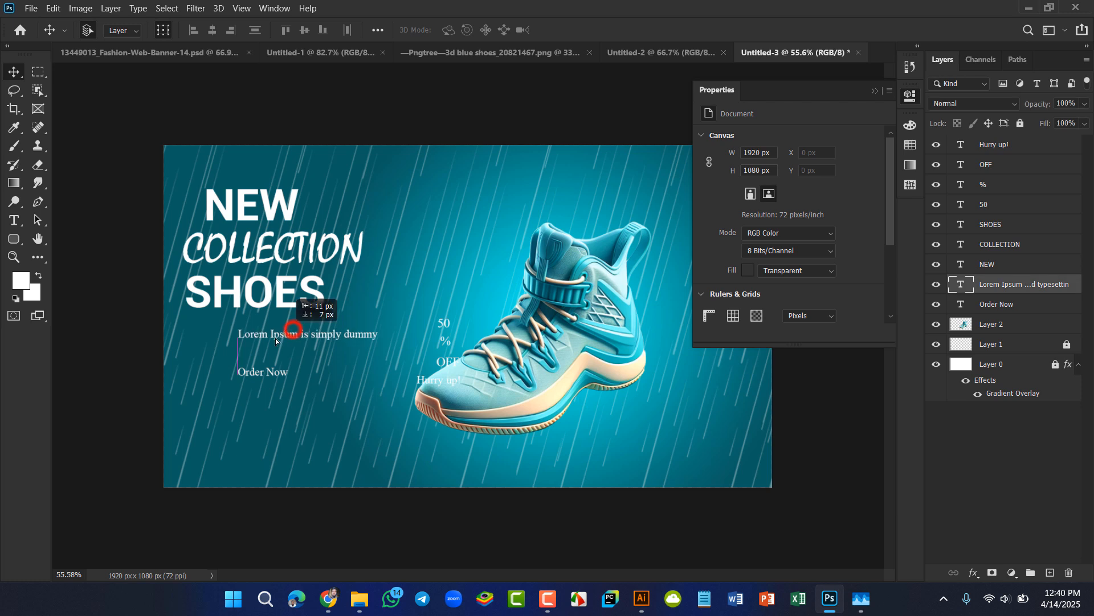
click(256, 375)
drag(255, 375, 252, 398)
drag(273, 342, 268, 376)
Step: Move the three headline words down and inward from the banner's left edge and align their left edges
drag(190, 171, 287, 310)
click(249, 248)
drag(268, 257, 278, 267)
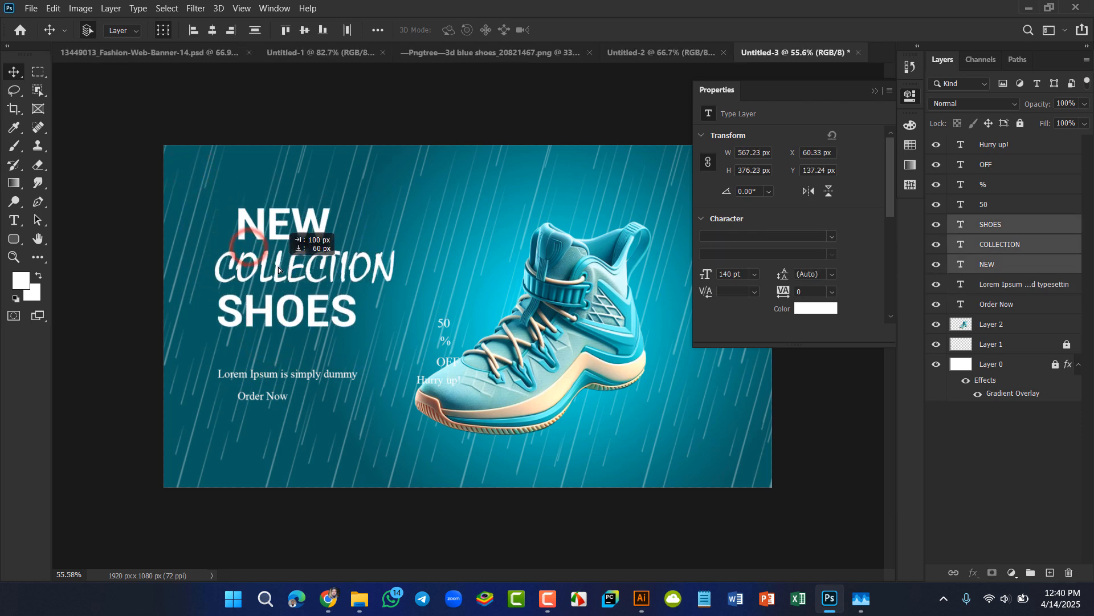
click(192, 30)
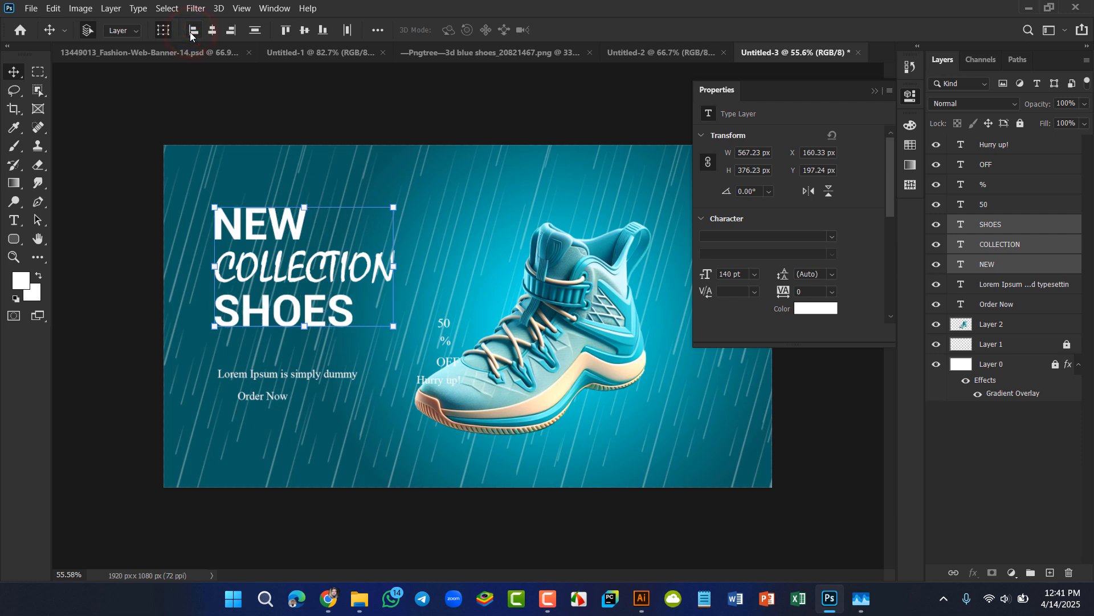
drag(262, 267, 260, 280)
click(135, 259)
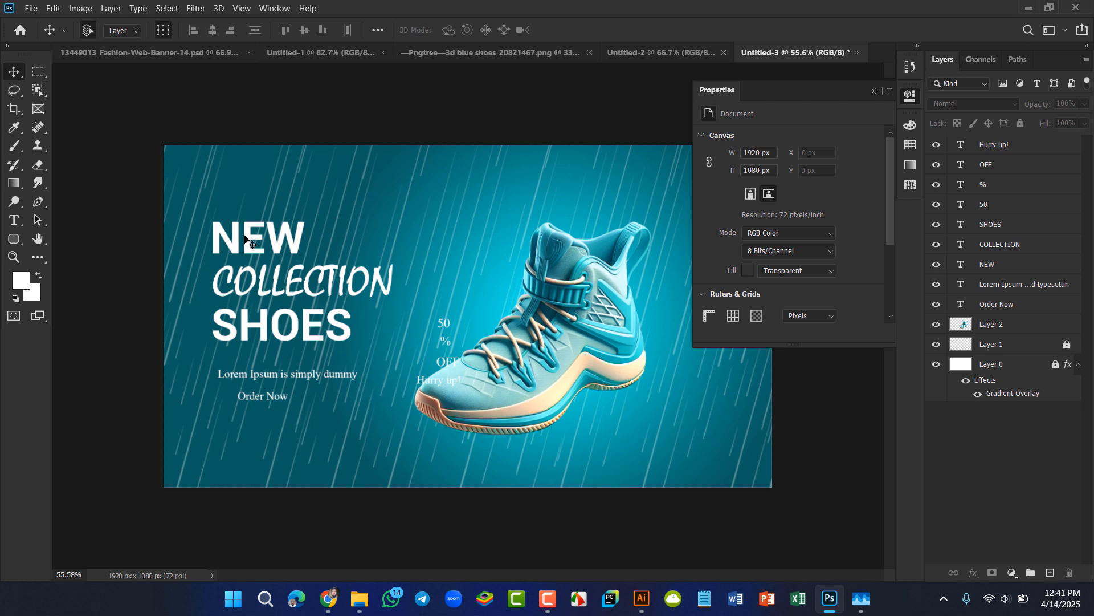
Step: Copy the hex text color of the word NEW from the reference banner 13449013_Fashion-Web-Banner-14.psd
click(165, 51)
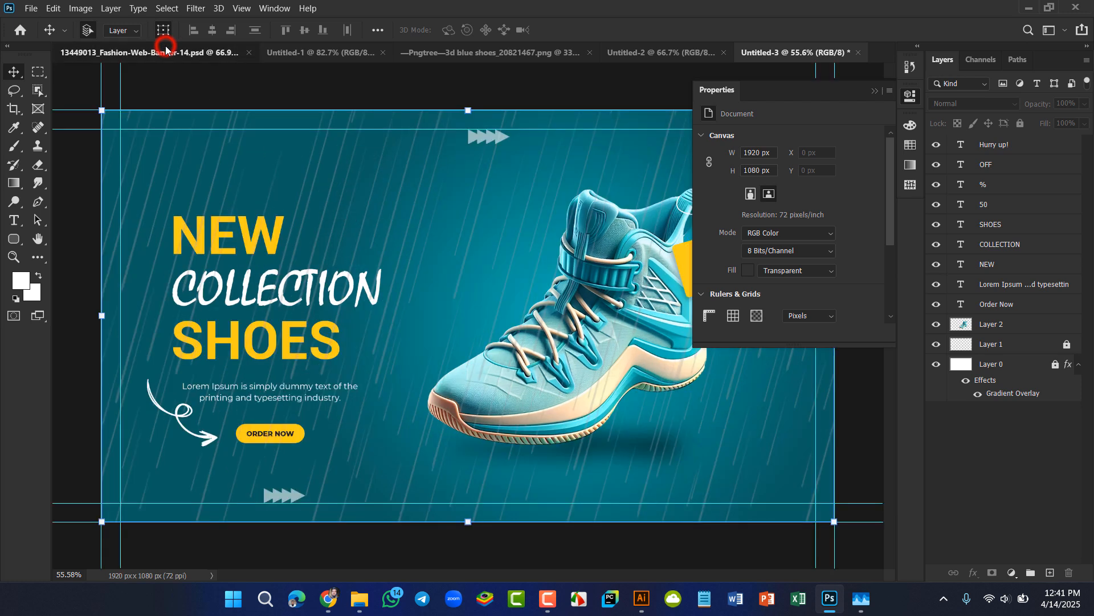
click(221, 219)
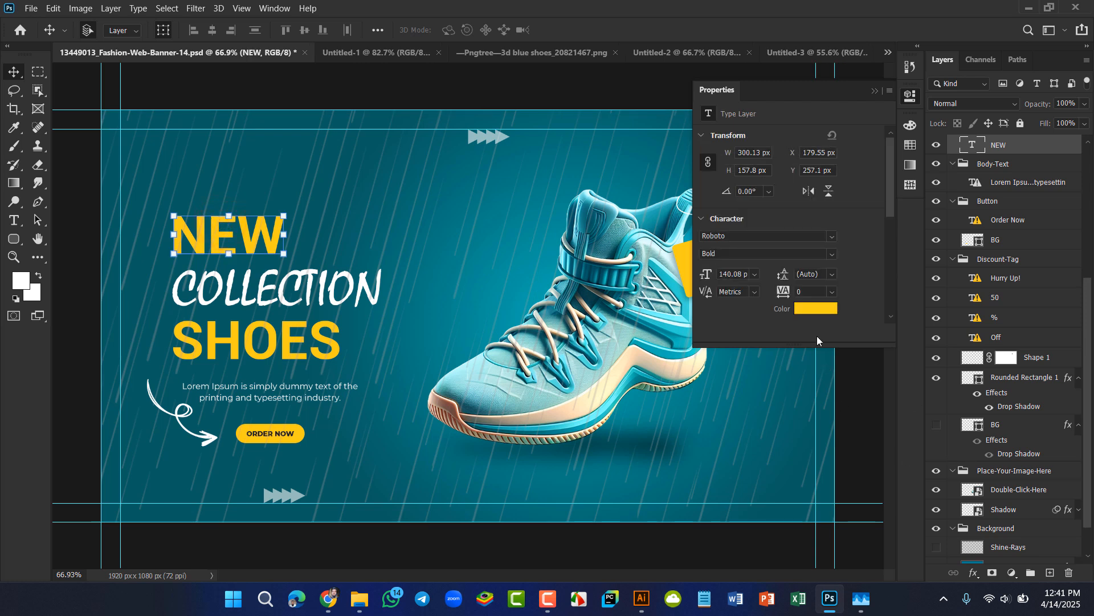
click(809, 310)
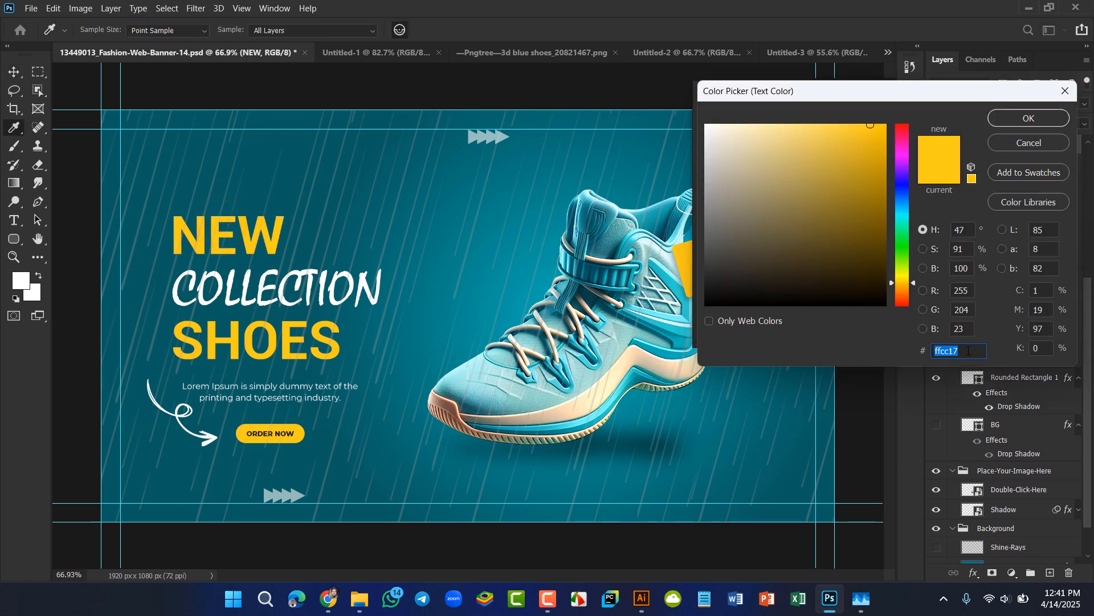
click(1038, 116)
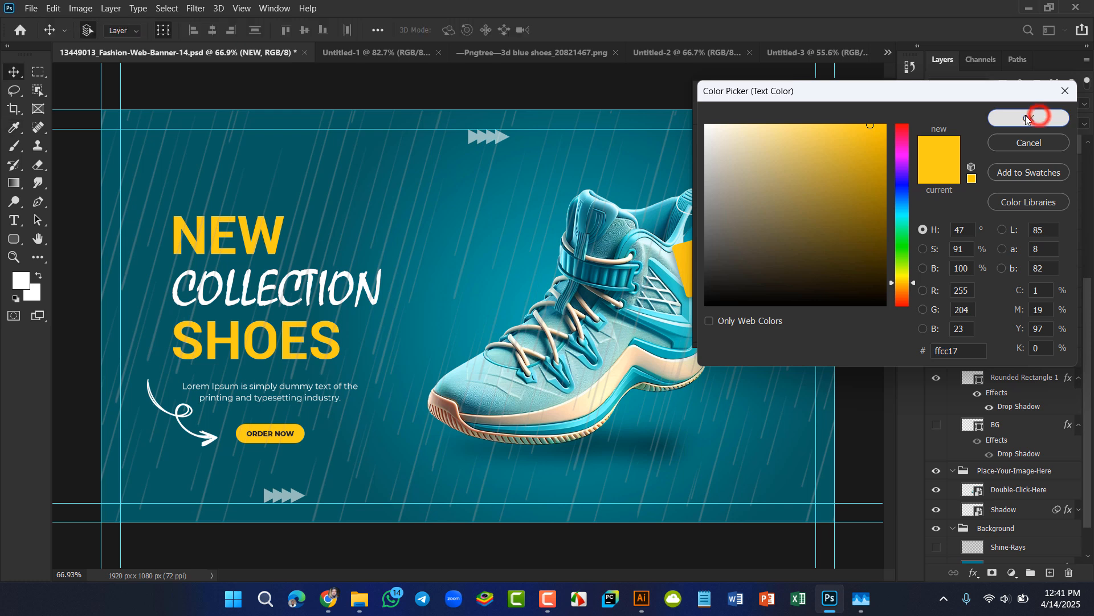
Step: Recolor the word NEW in Untitled-3 to yellow ffcc17
click(795, 51)
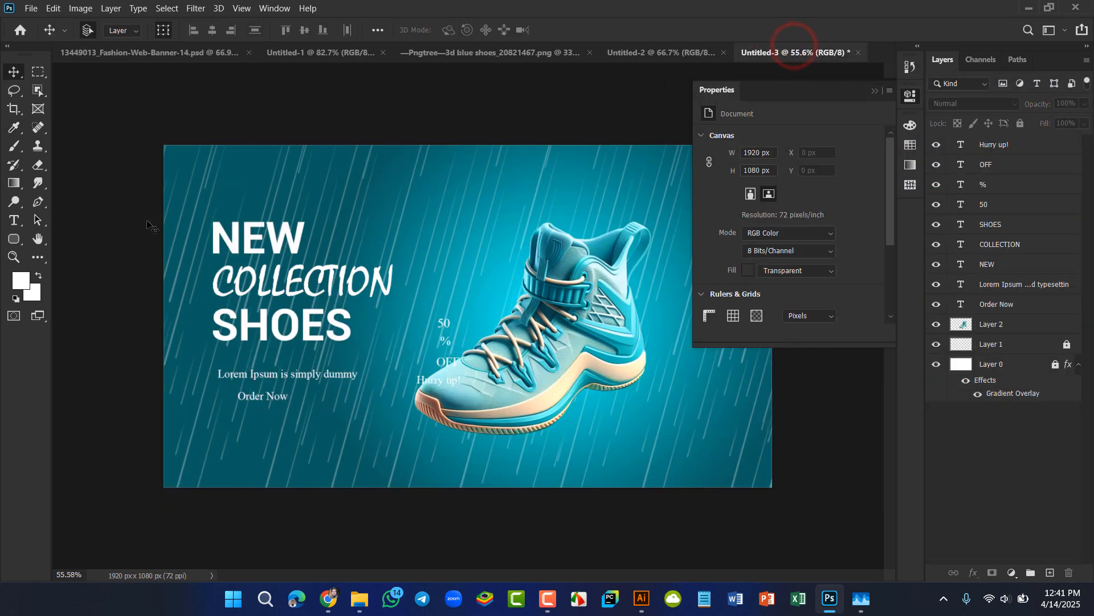
click(224, 236)
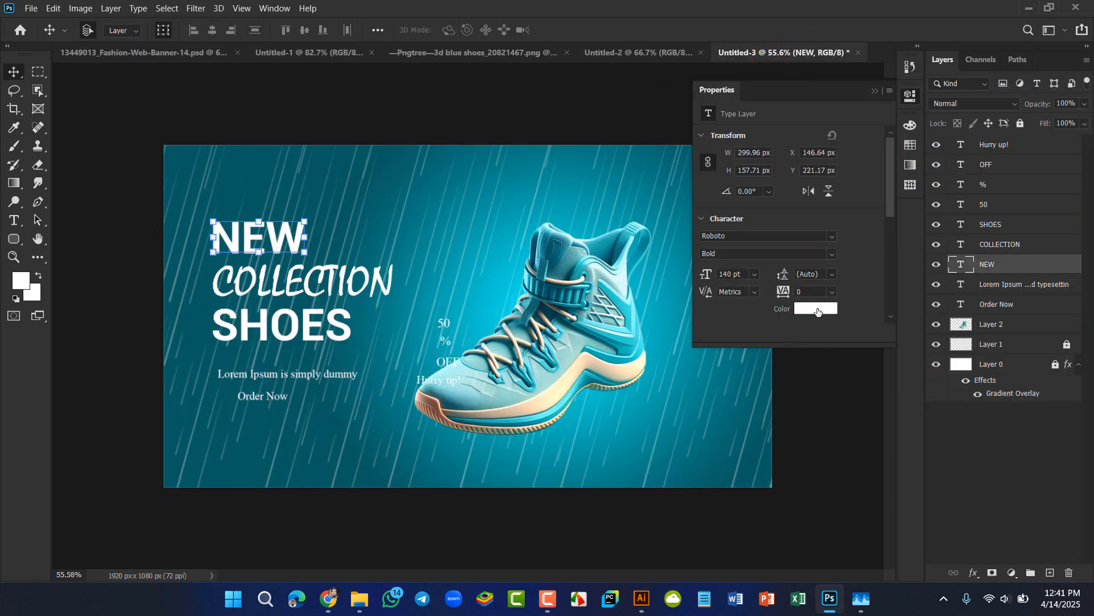
click(819, 309)
text(ffcc17)
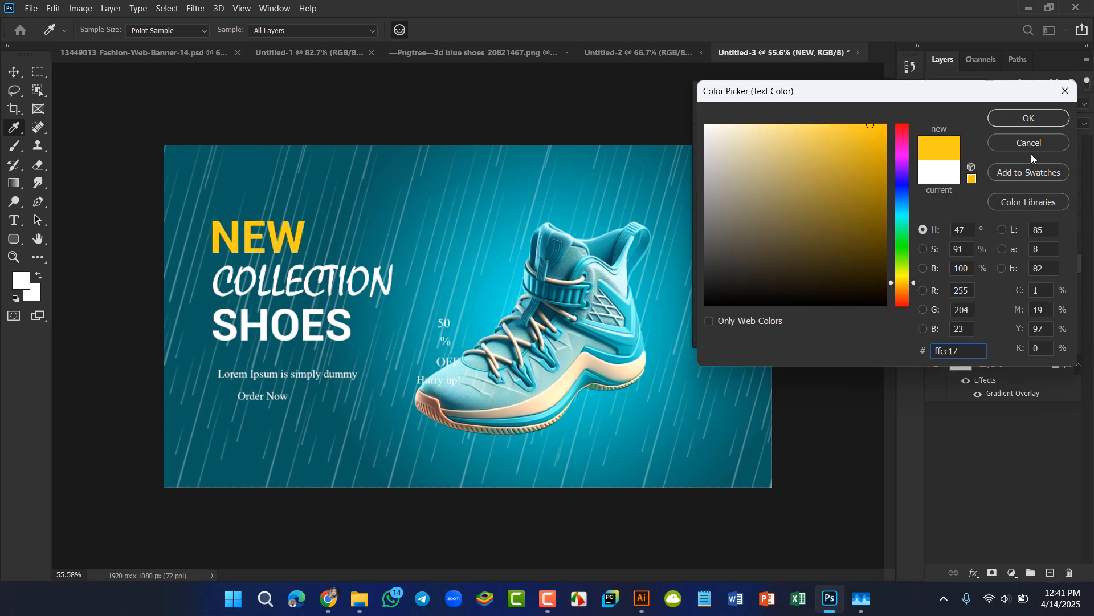
click(1026, 118)
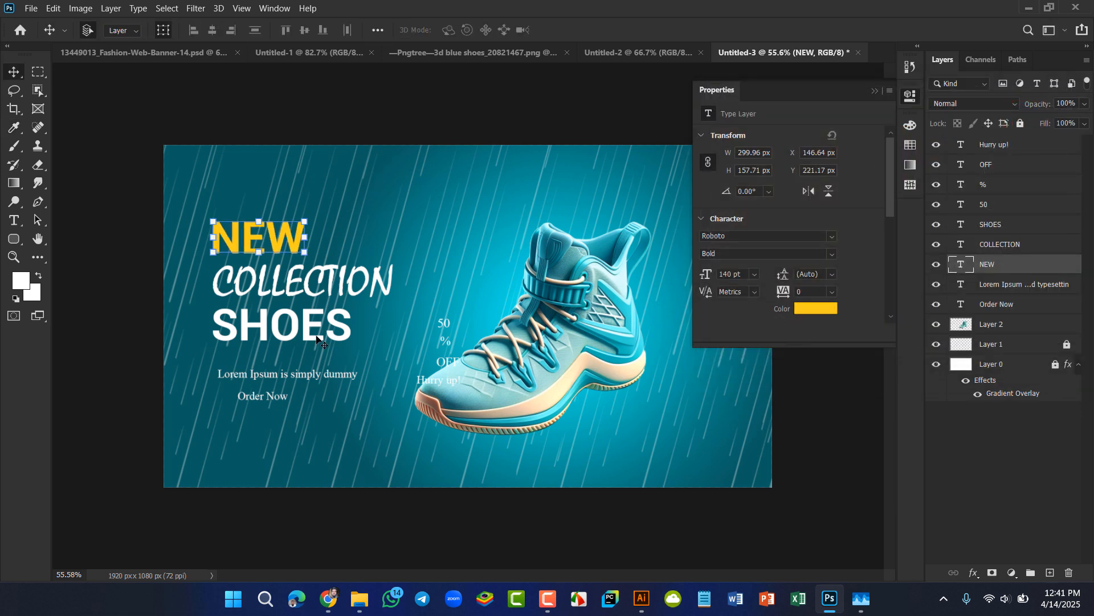
Step: Recolor the word SHOES to yellow ffcc17 and deselect it
click(318, 339)
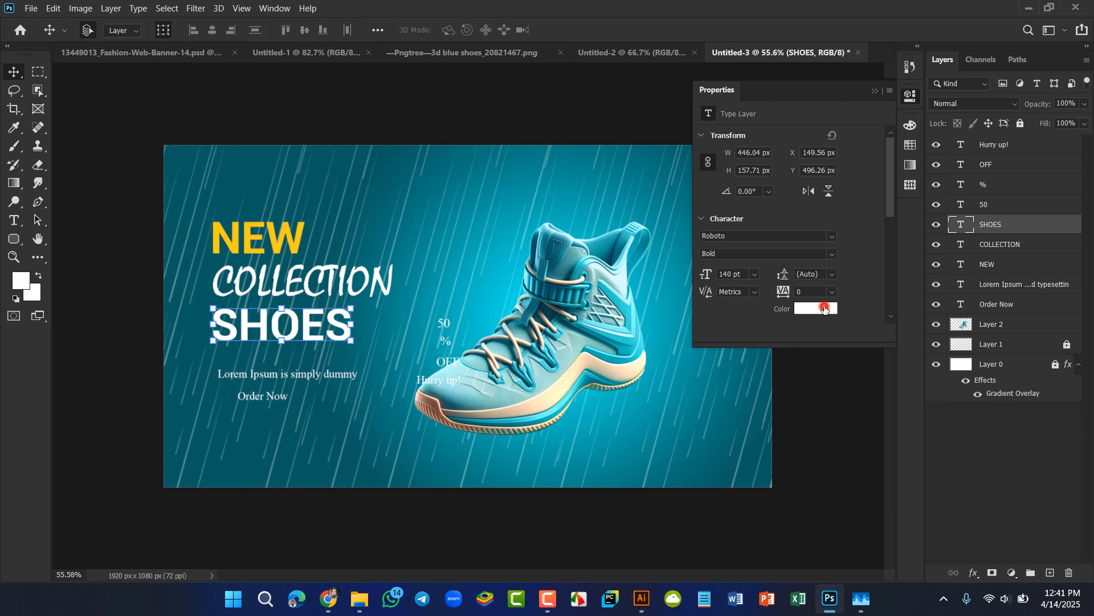
click(824, 309)
text(ffcc17)
key(Return)
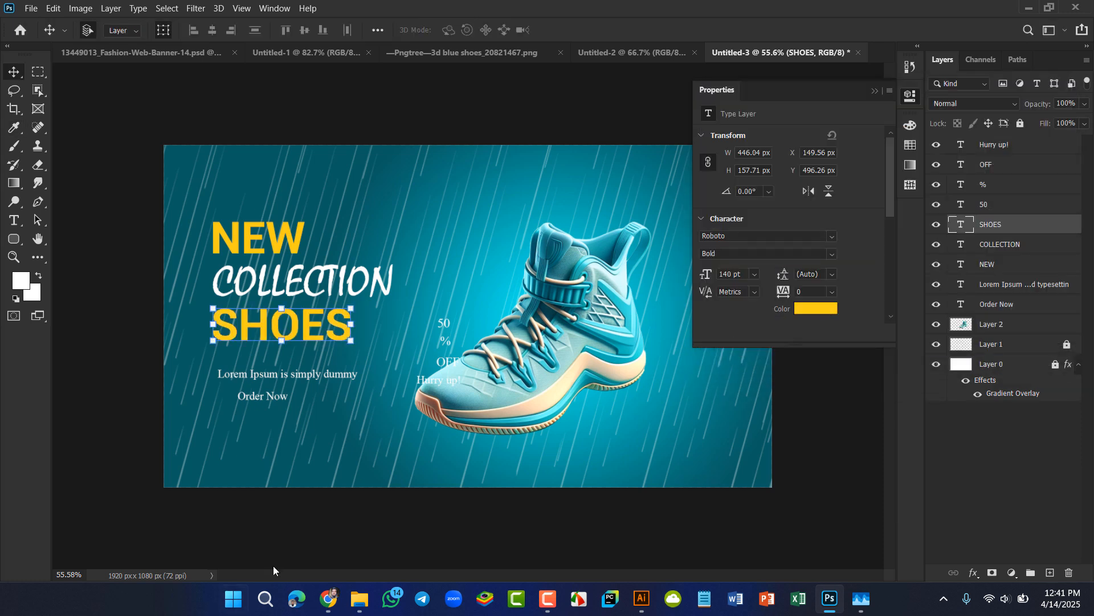
click(126, 278)
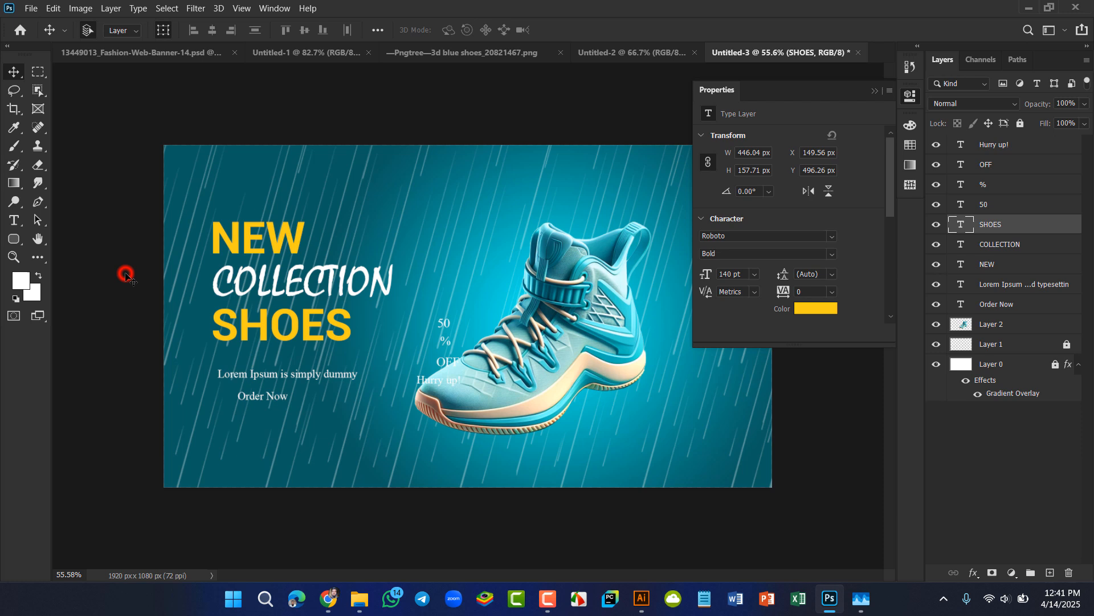
Step: Fully lock the shoe image on Layer 2 and deselect it
click(873, 91)
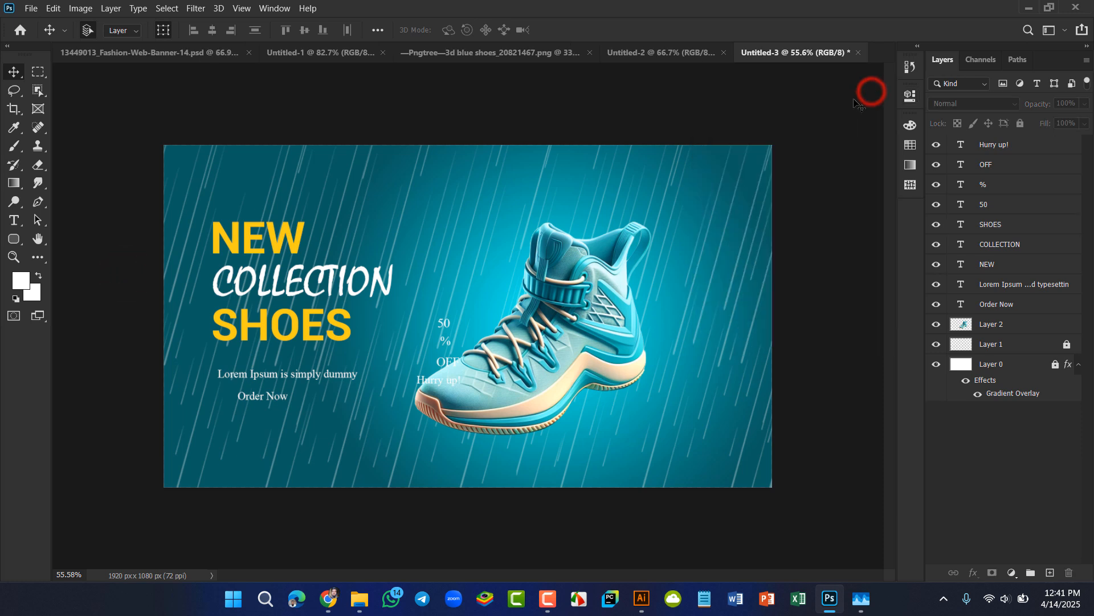
click(556, 342)
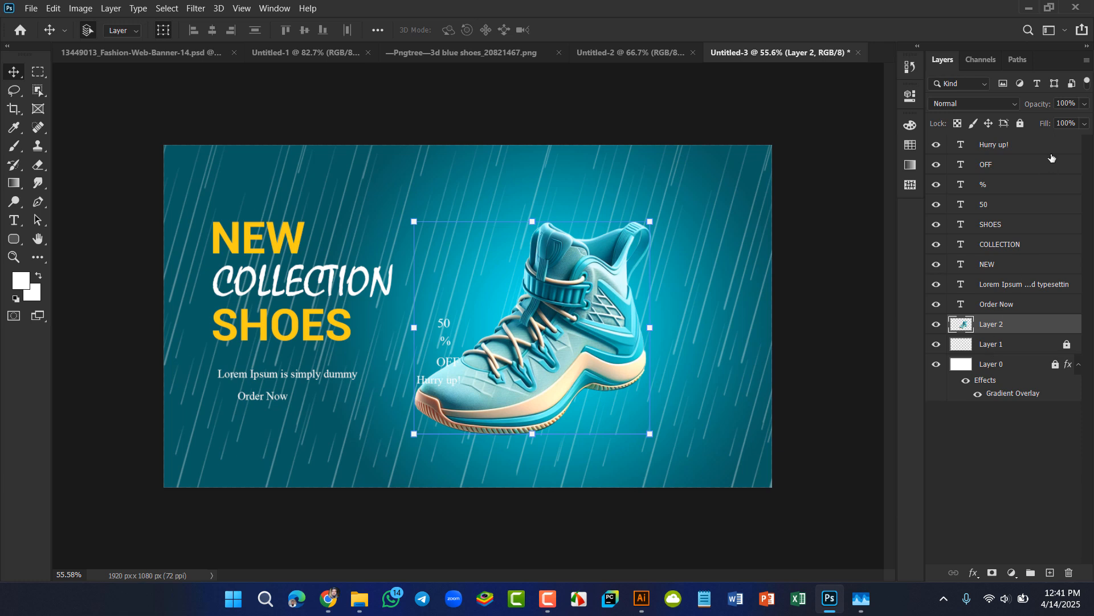
click(1020, 125)
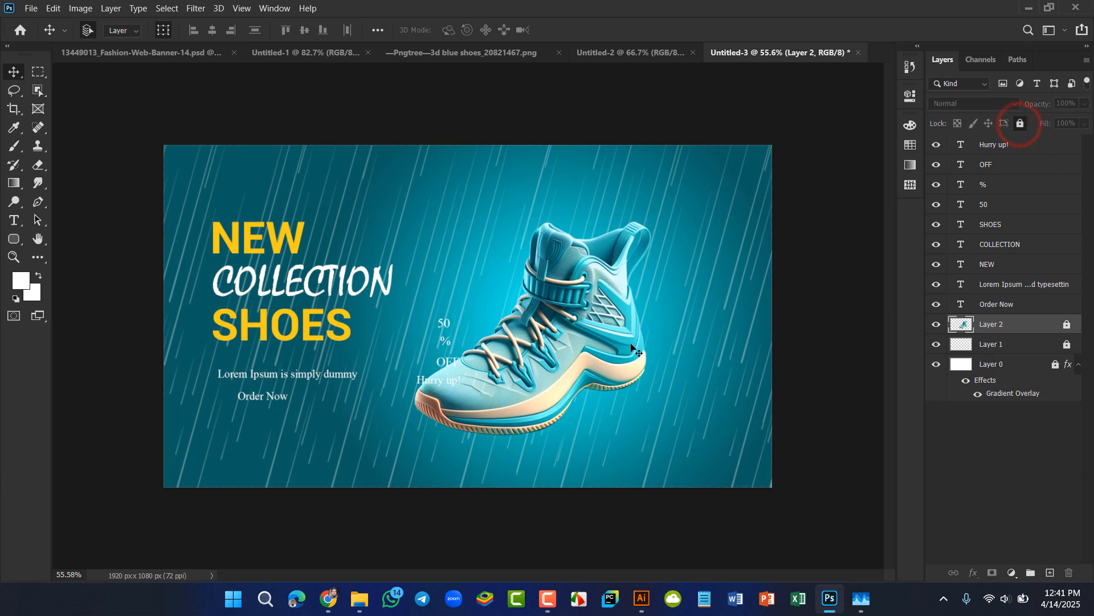
click(807, 324)
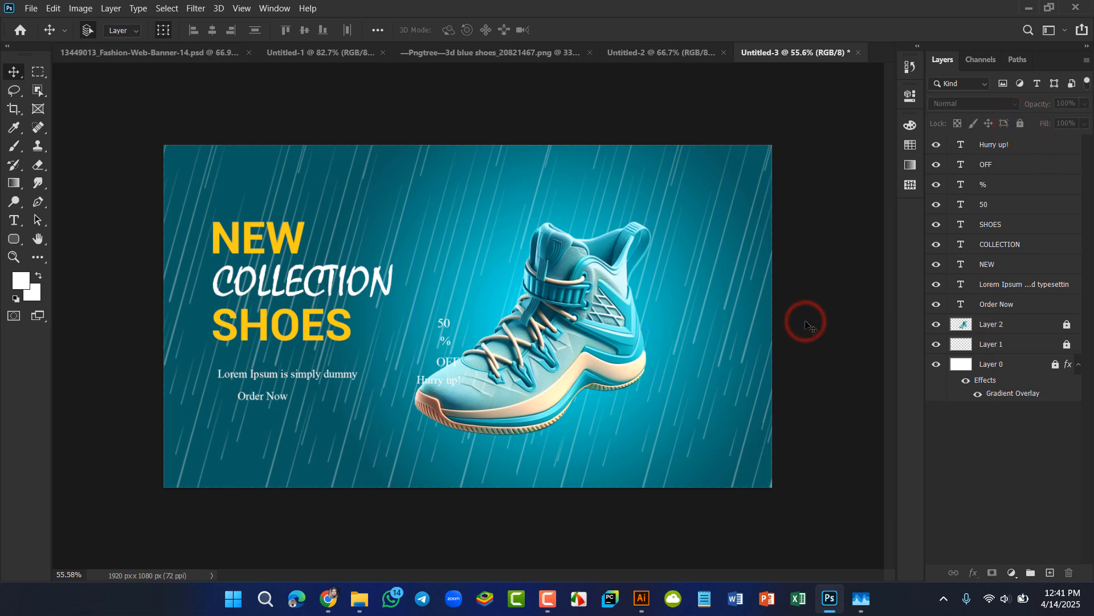
Step: Move the 50, %, OFF and Hurry up! texts together to the empty area right of the shoe
drag(427, 310, 707, 313)
click(813, 341)
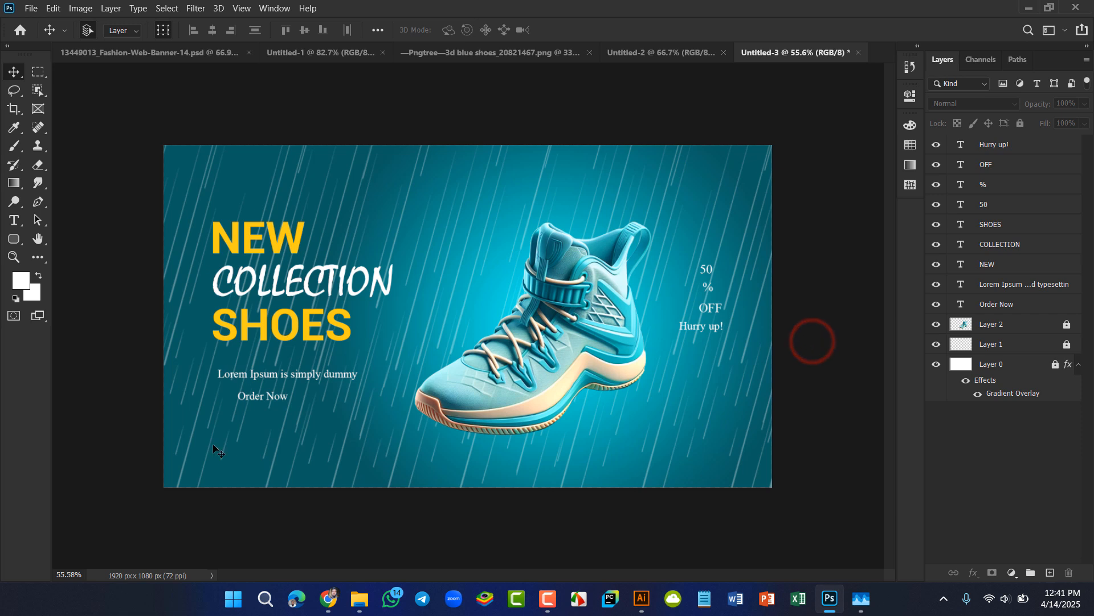
Step: Move the Order Now text slightly lower beneath the Lorem Ipsum line and set its font size to 42 pt
drag(266, 401, 281, 420)
click(143, 381)
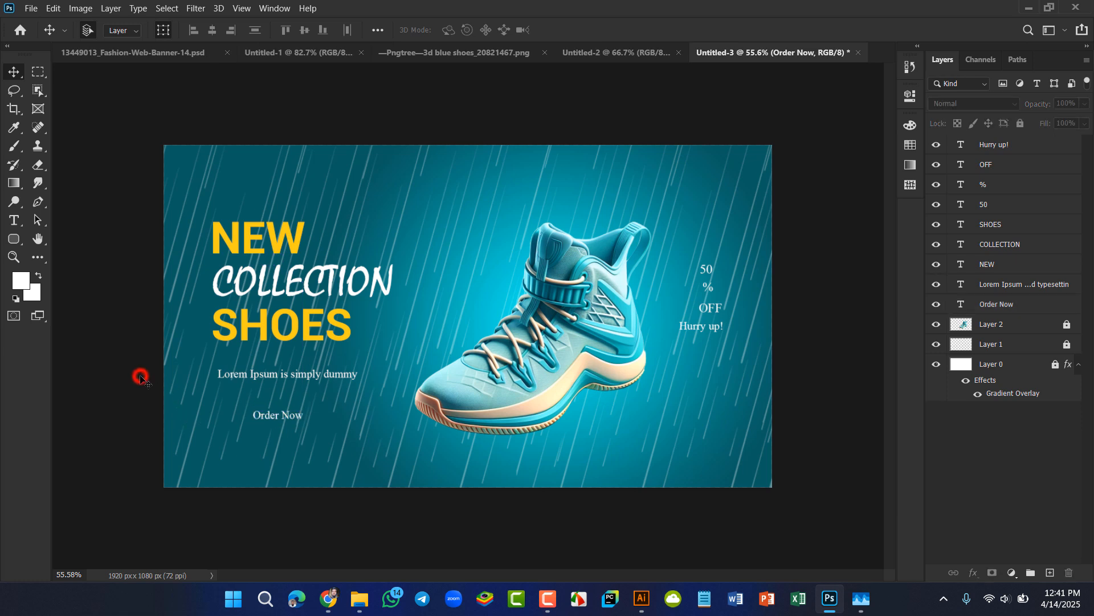
click(264, 416)
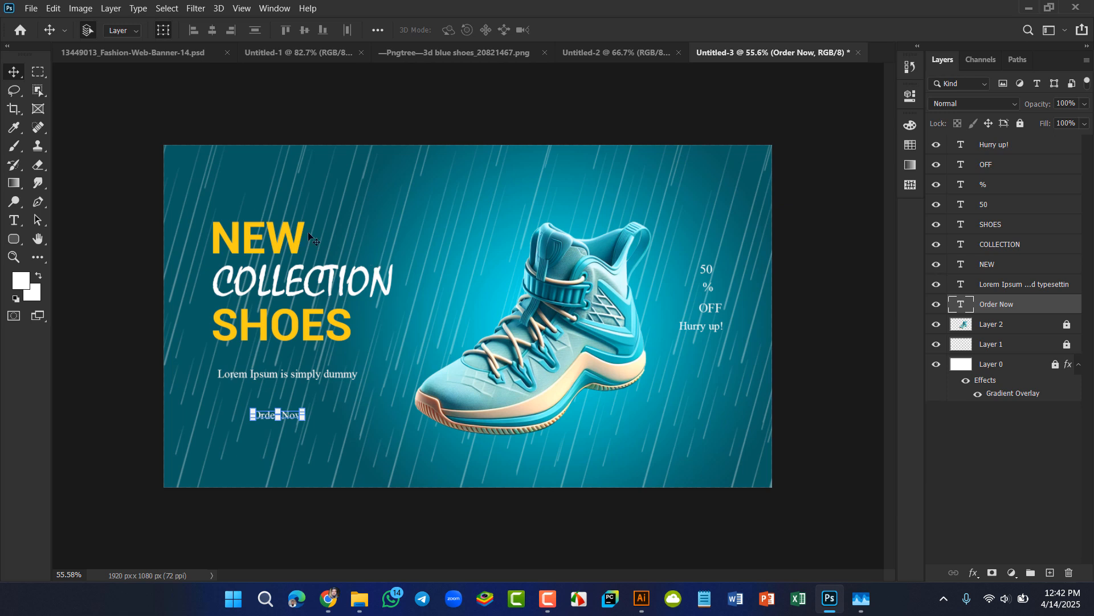
click(376, 280)
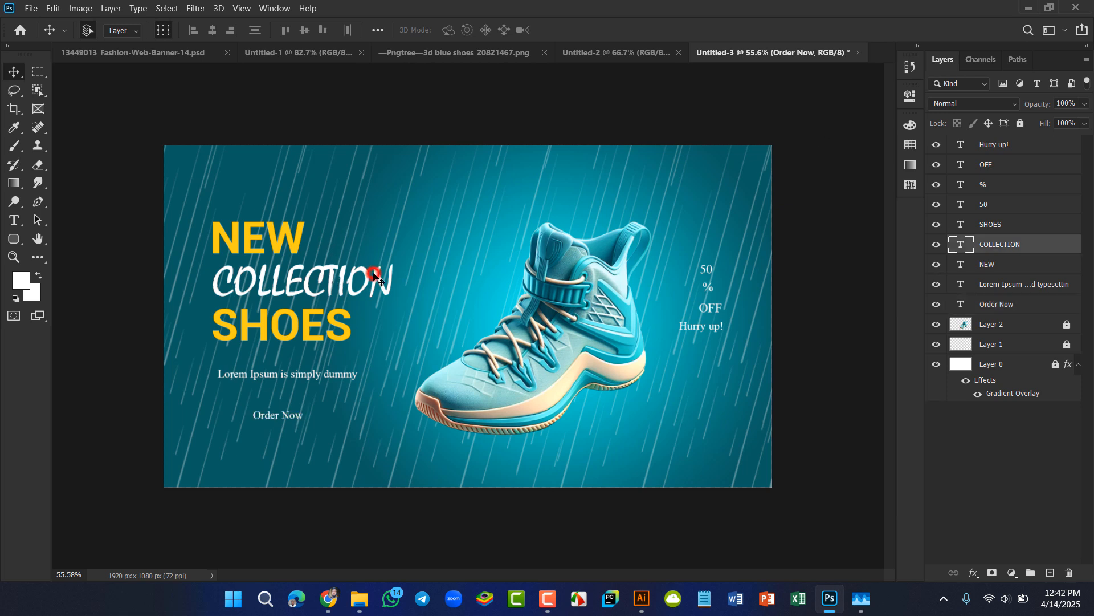
click(910, 96)
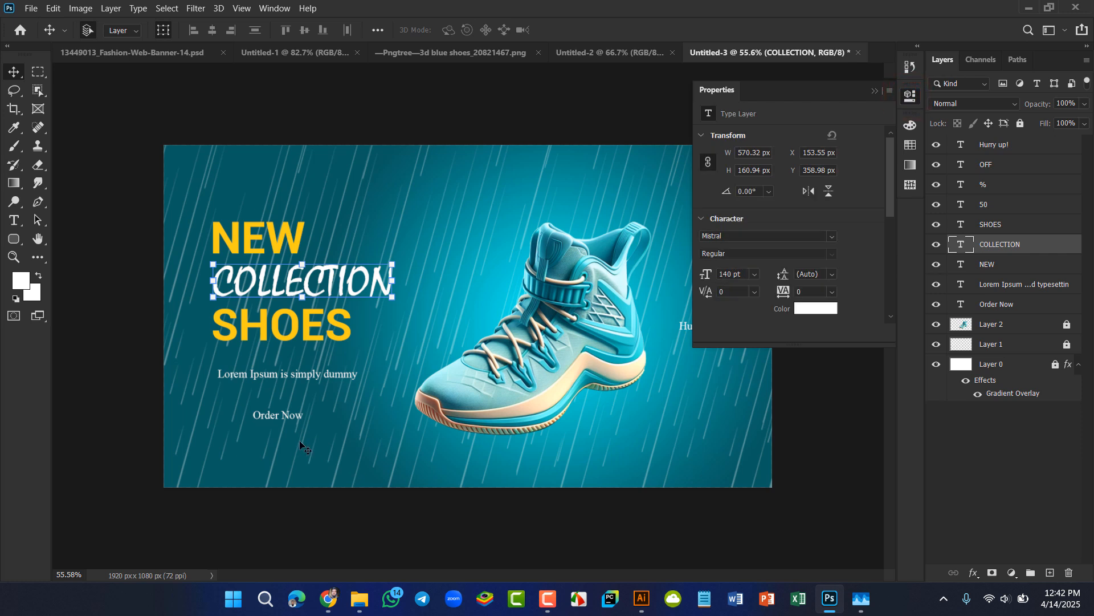
click(289, 421)
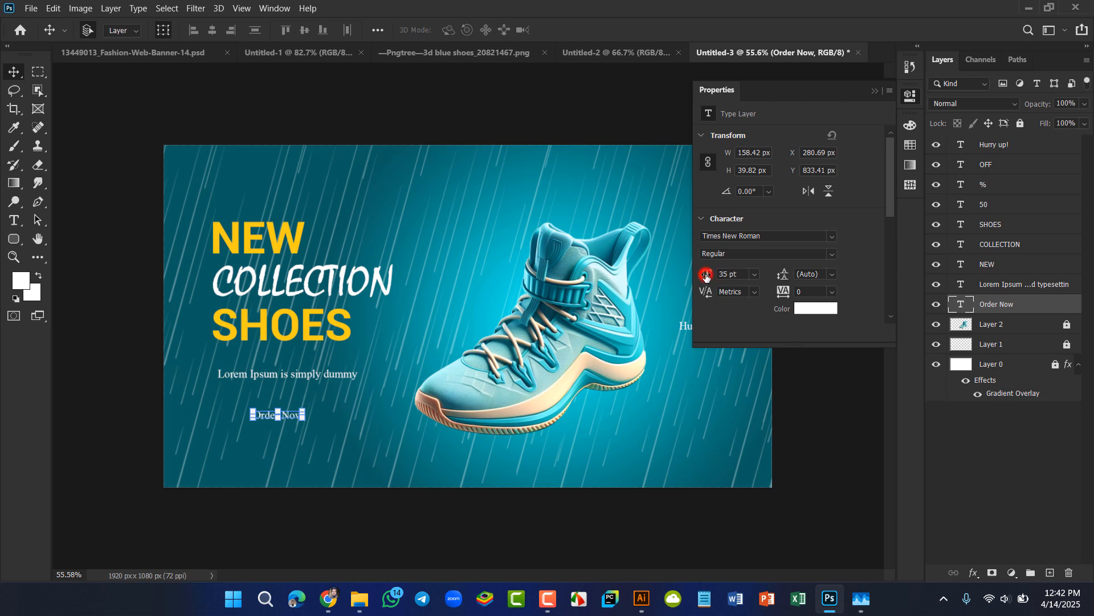
drag(706, 276, 709, 277)
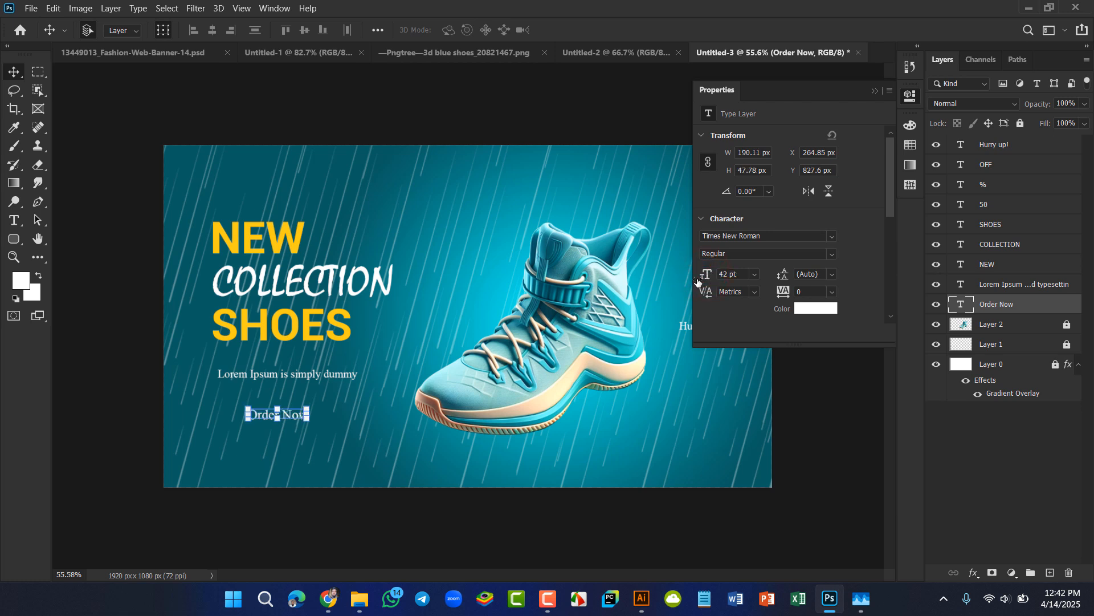
click(126, 402)
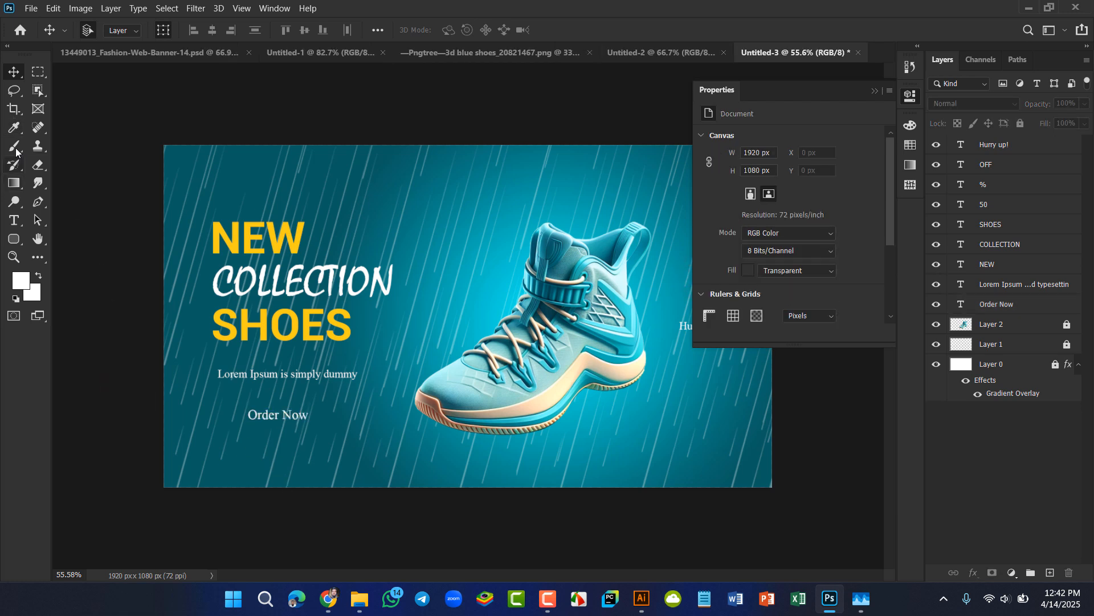
Step: Draw a rounded rectangle about 307 × 91 px over the Order Now text and fill it with the recently used yellow
click(15, 240)
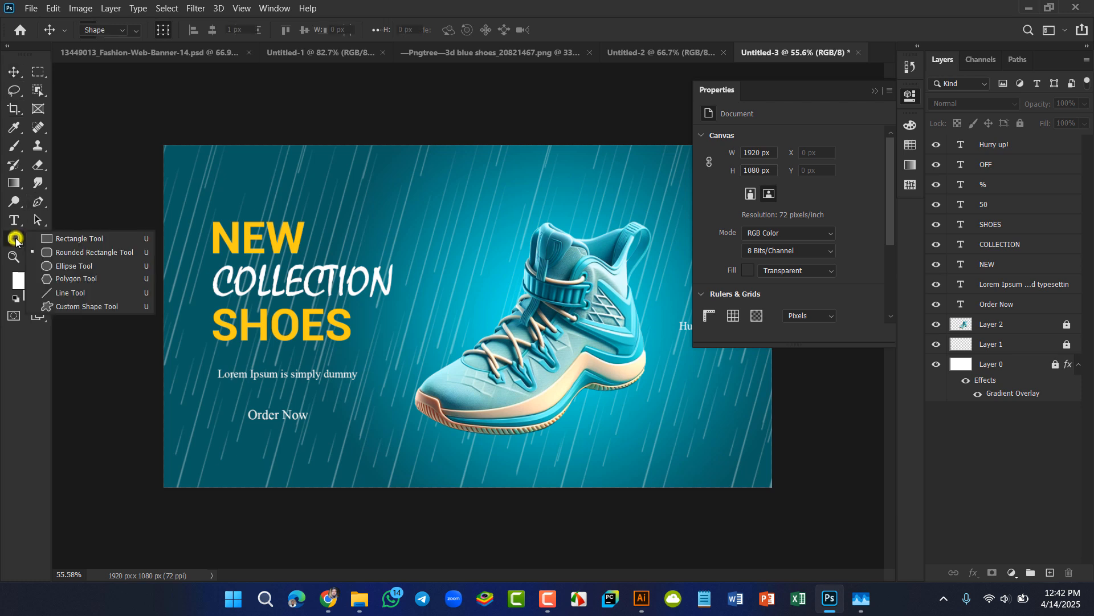
click(77, 252)
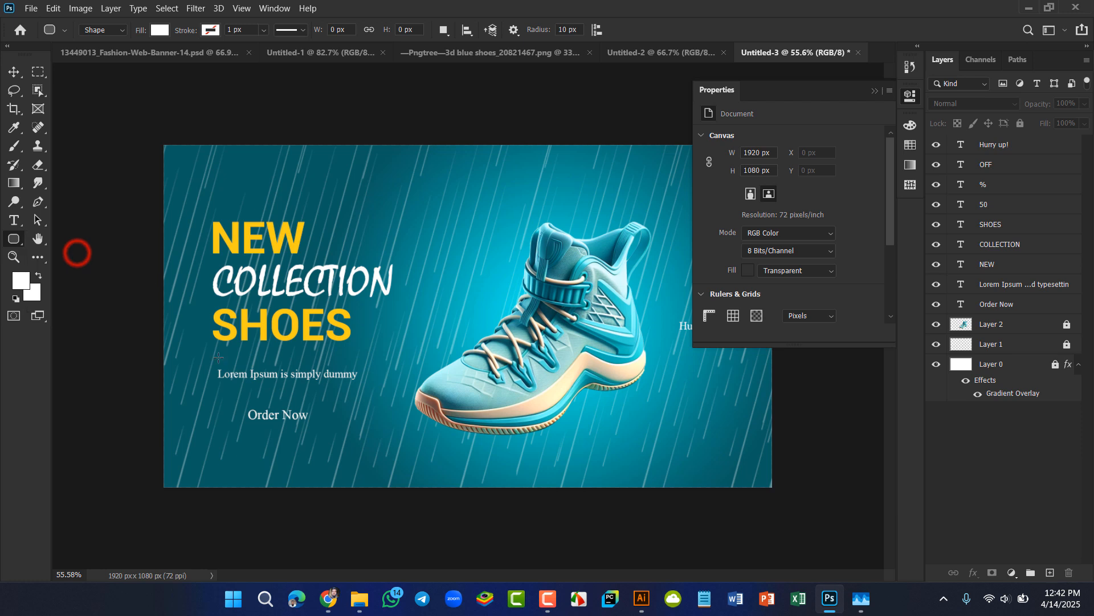
drag(230, 401, 327, 429)
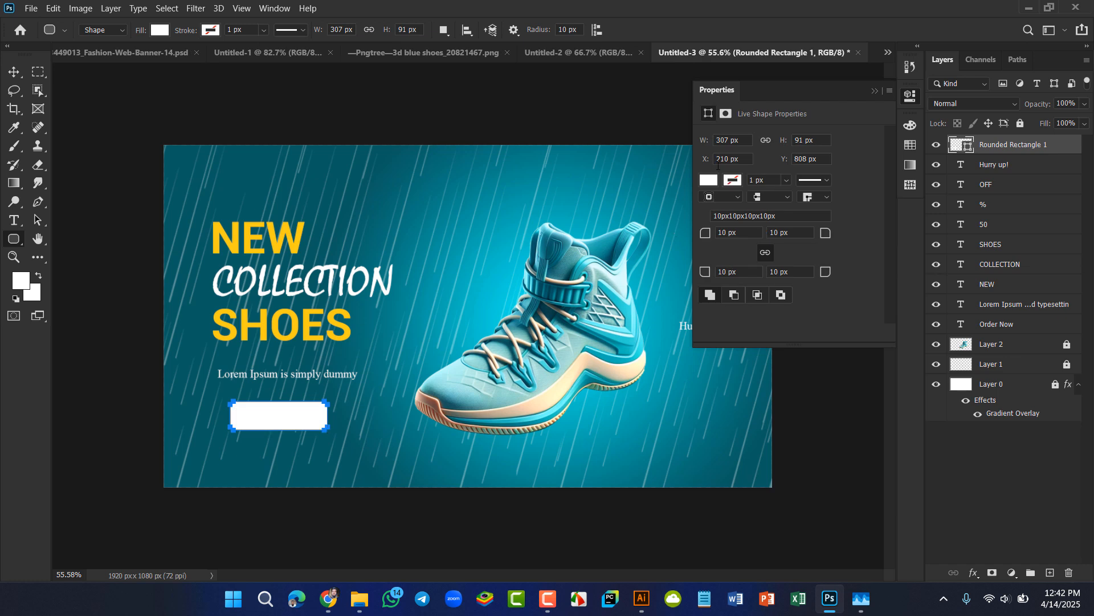
click(710, 179)
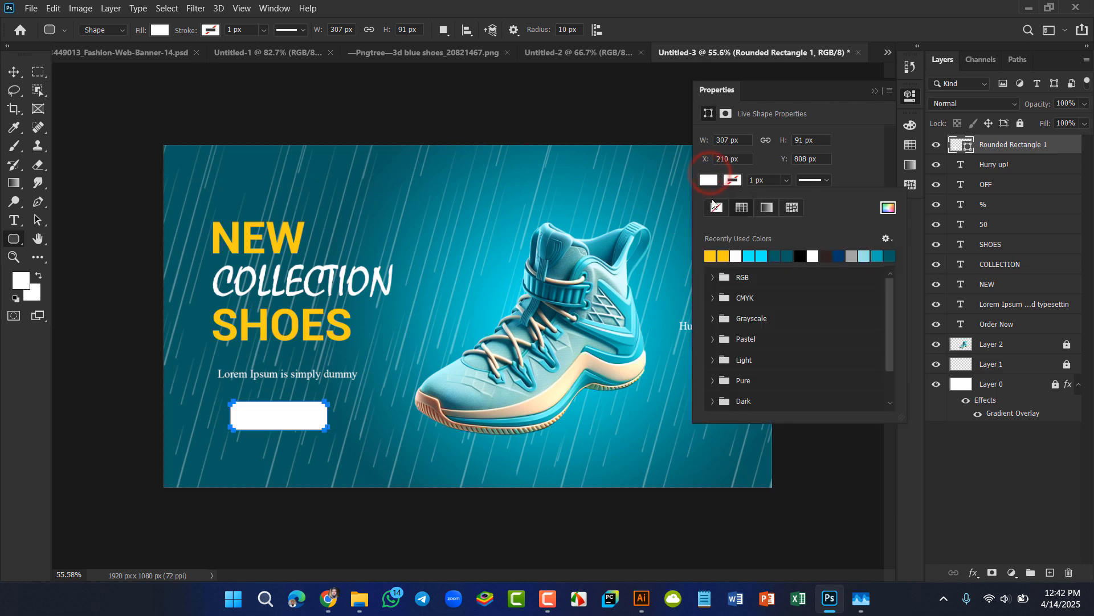
click(710, 255)
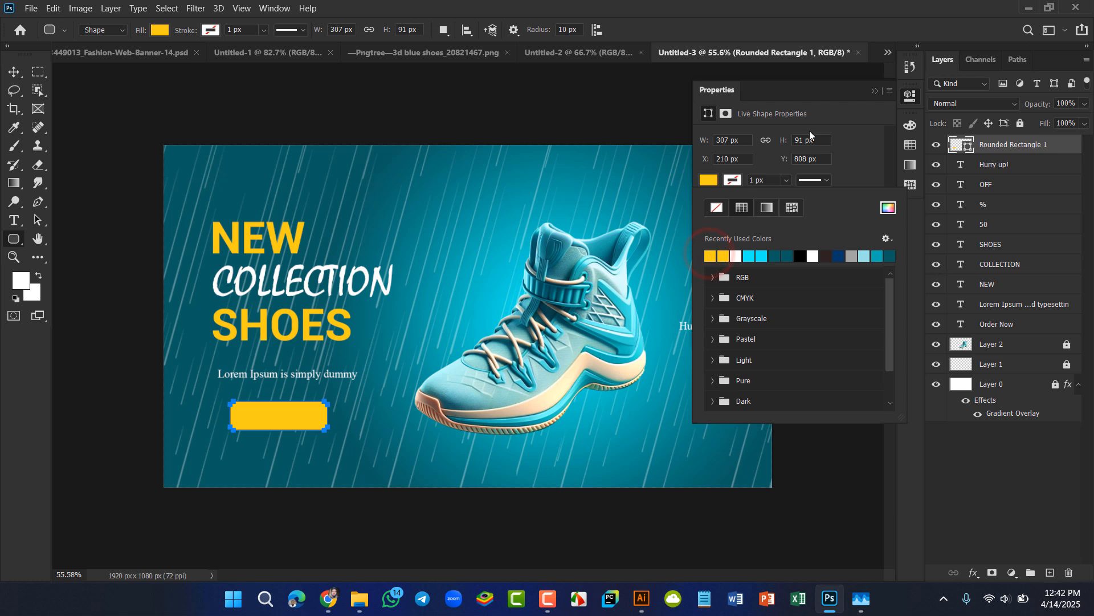
Step: Move the rounded rectangle's layer directly beneath the Order Now text layer and deselect it
click(875, 86)
click(875, 87)
key(v)
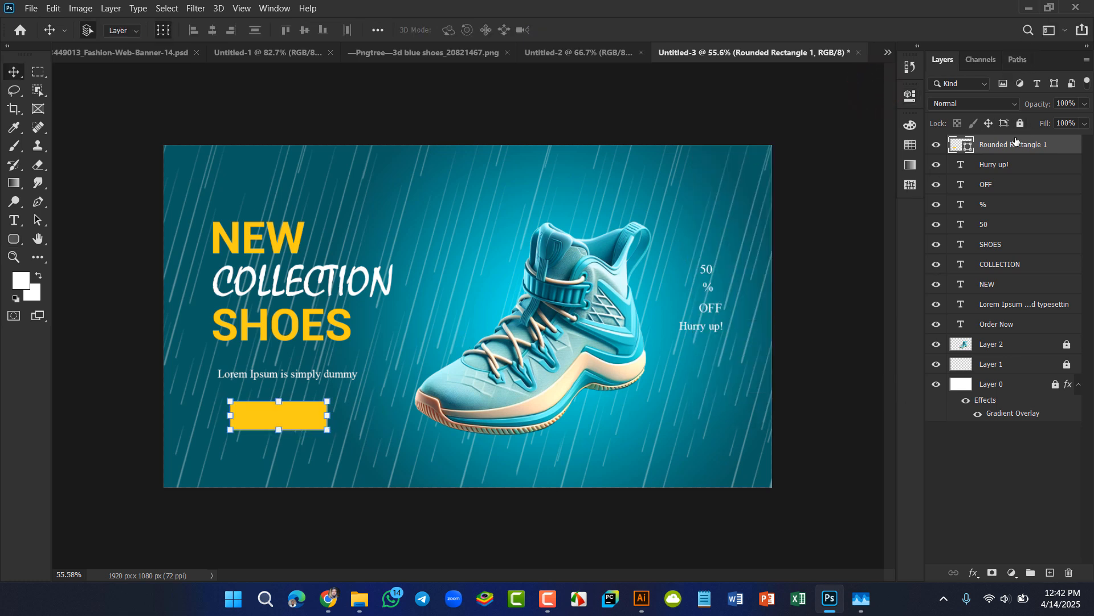
drag(1015, 143, 1009, 331)
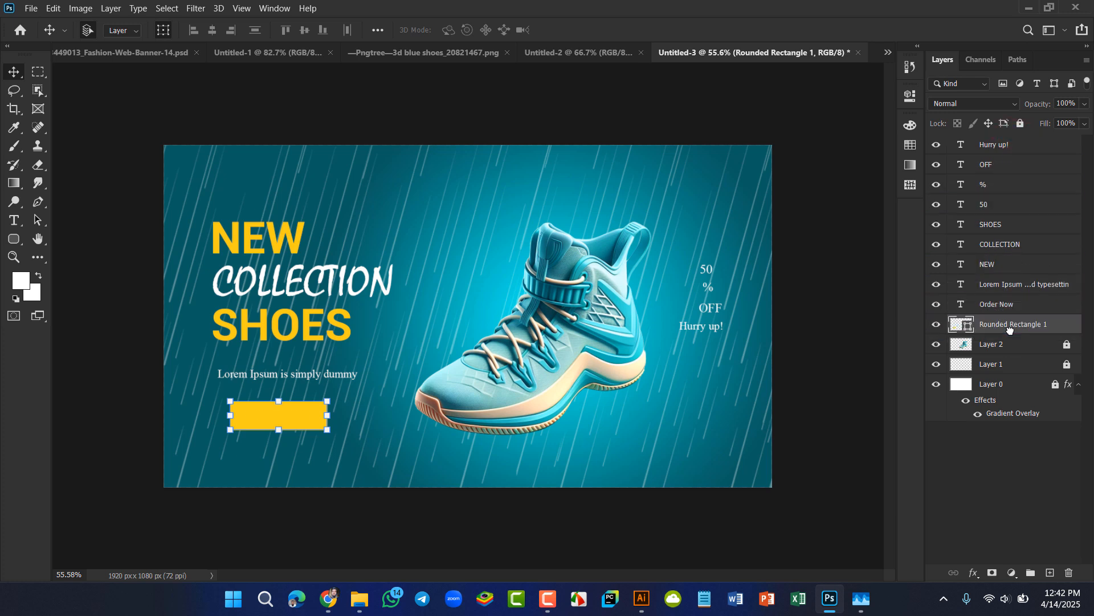
click(322, 537)
Step: Recolor the Order Now text to near-black 181818 and deselect it
click(267, 416)
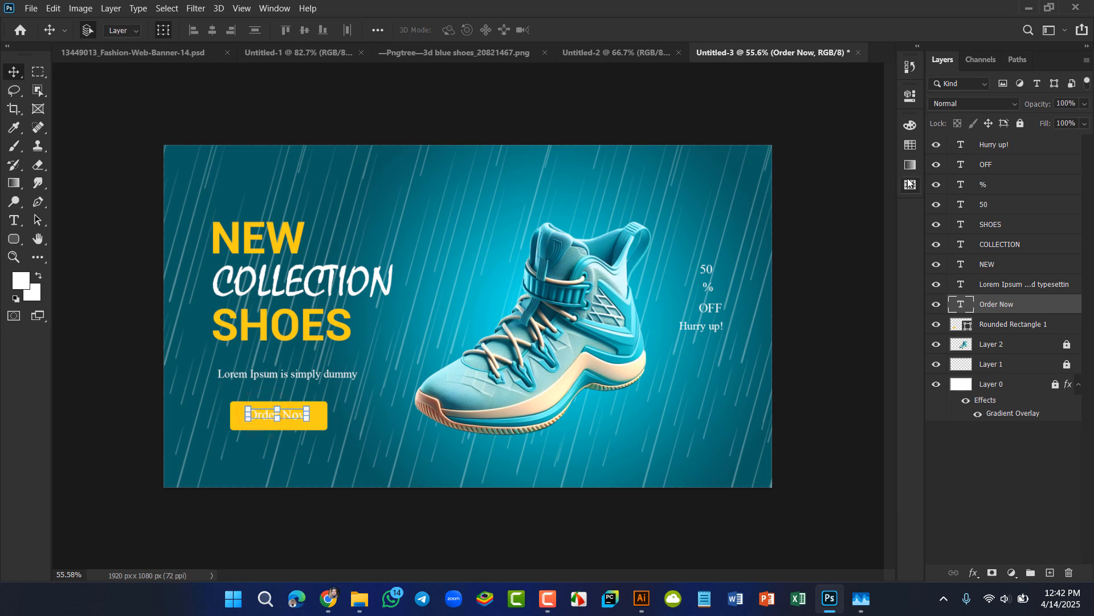
click(909, 97)
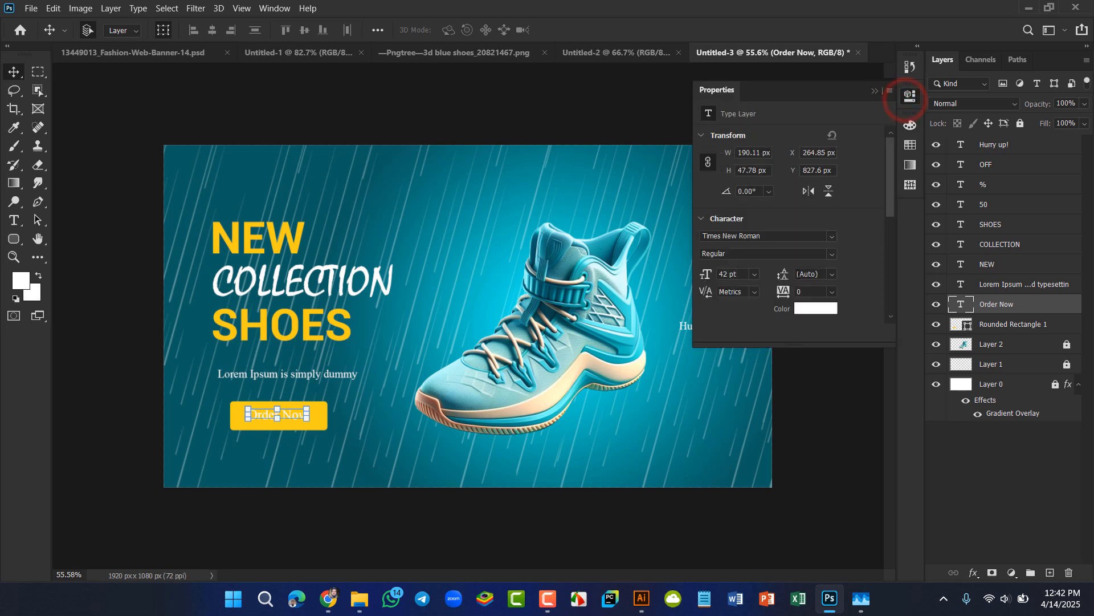
click(819, 309)
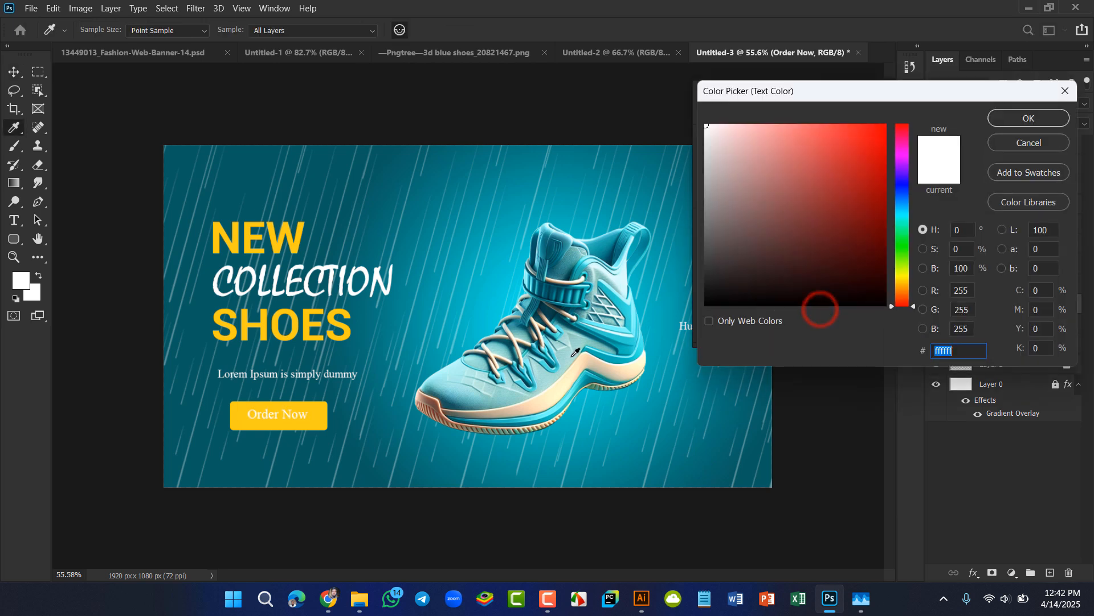
click(625, 344)
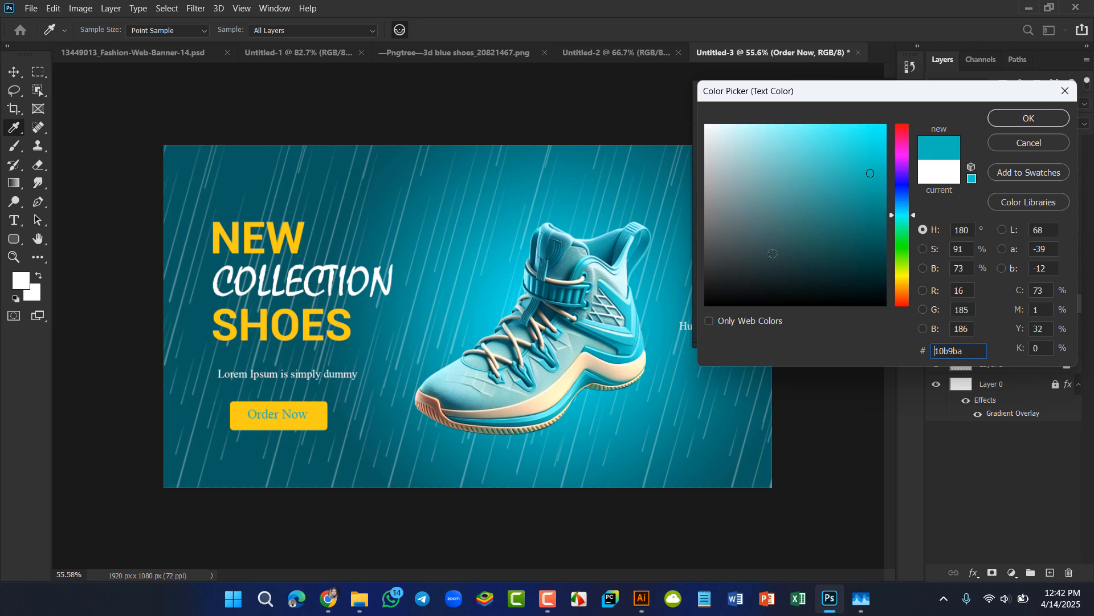
drag(717, 280, 697, 289)
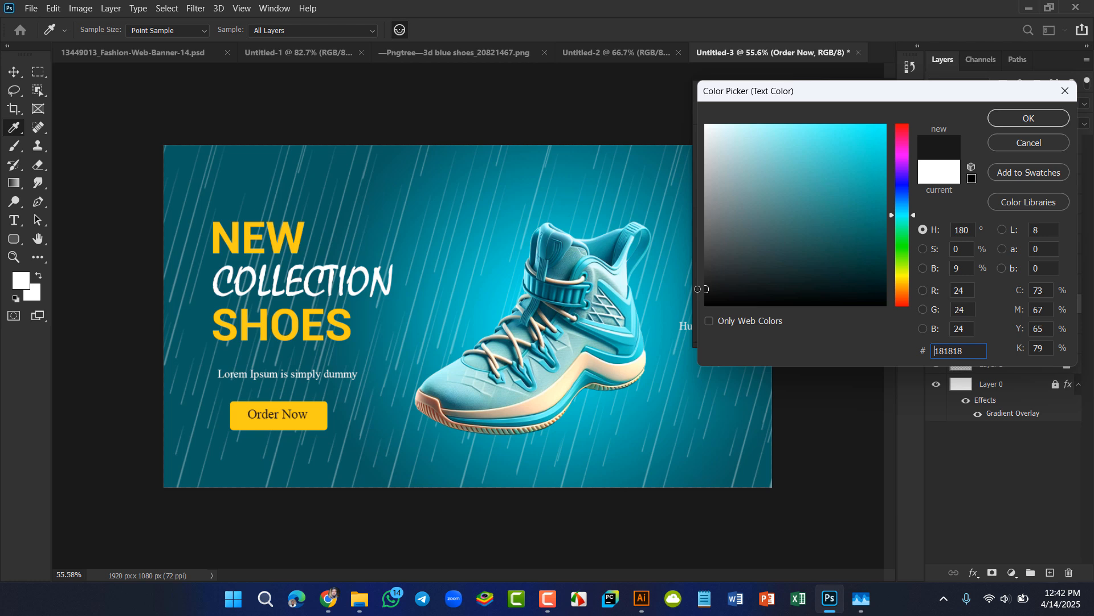
click(1028, 116)
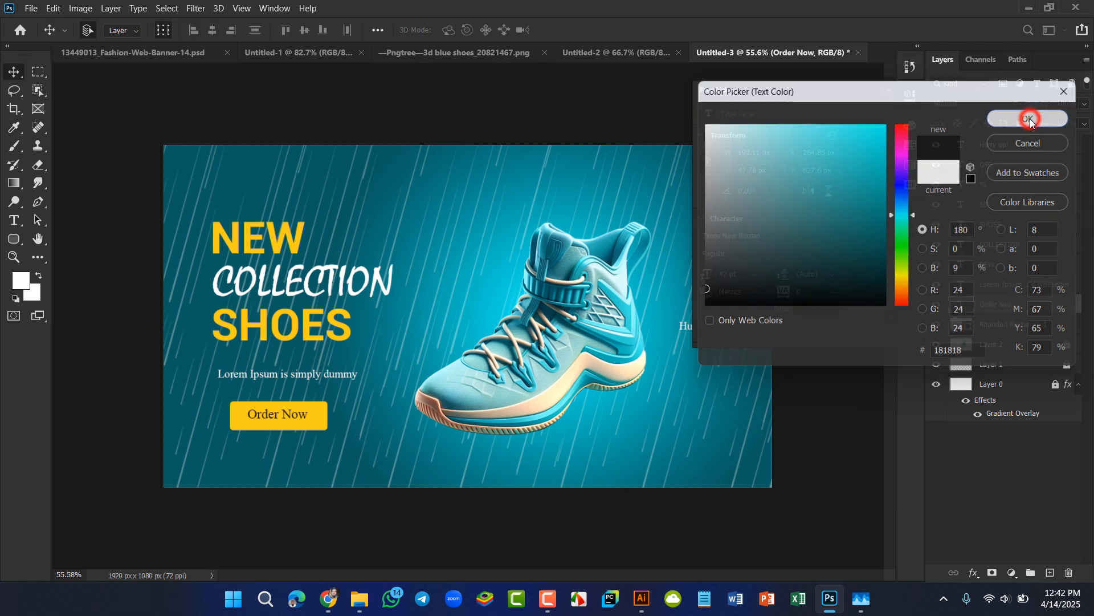
key(v)
click(354, 532)
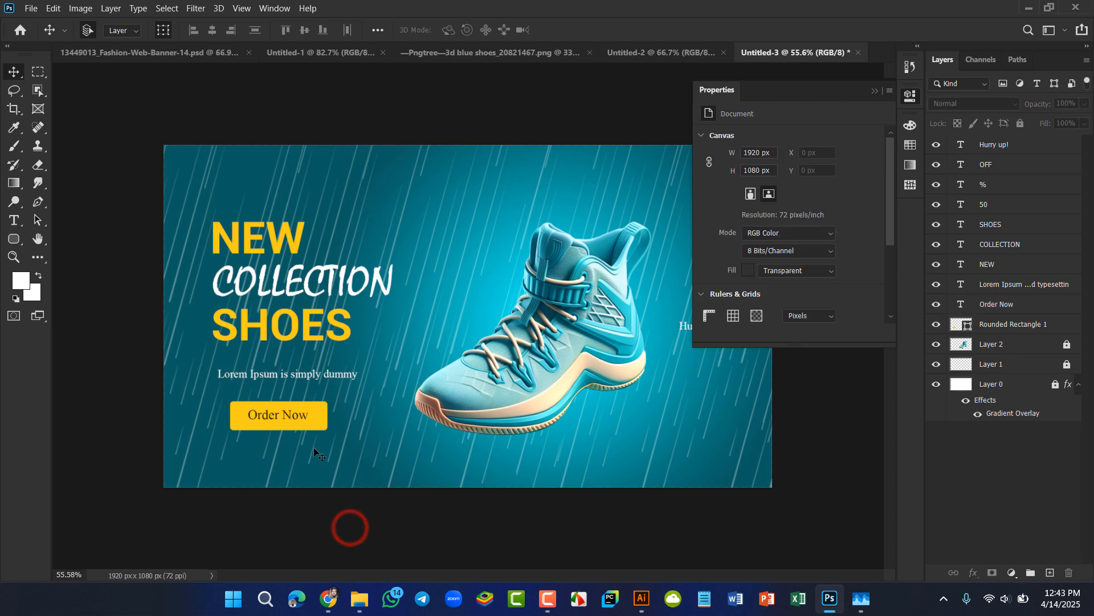
Step: Set all corner radii of the yellow button shape to 15 px and deselect it
click(321, 417)
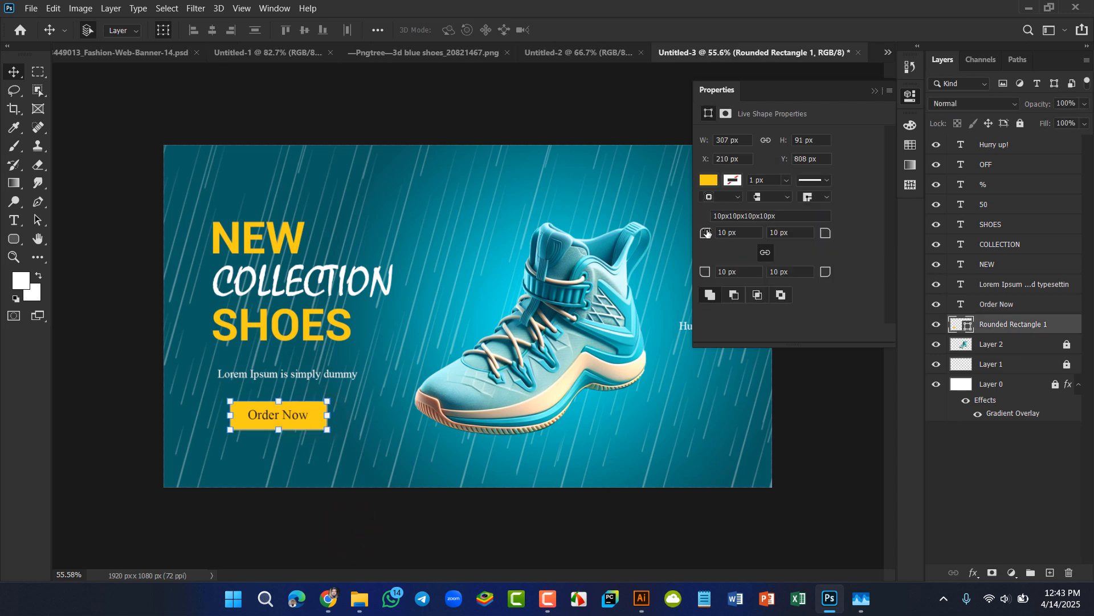
drag(707, 233, 708, 233)
click(350, 509)
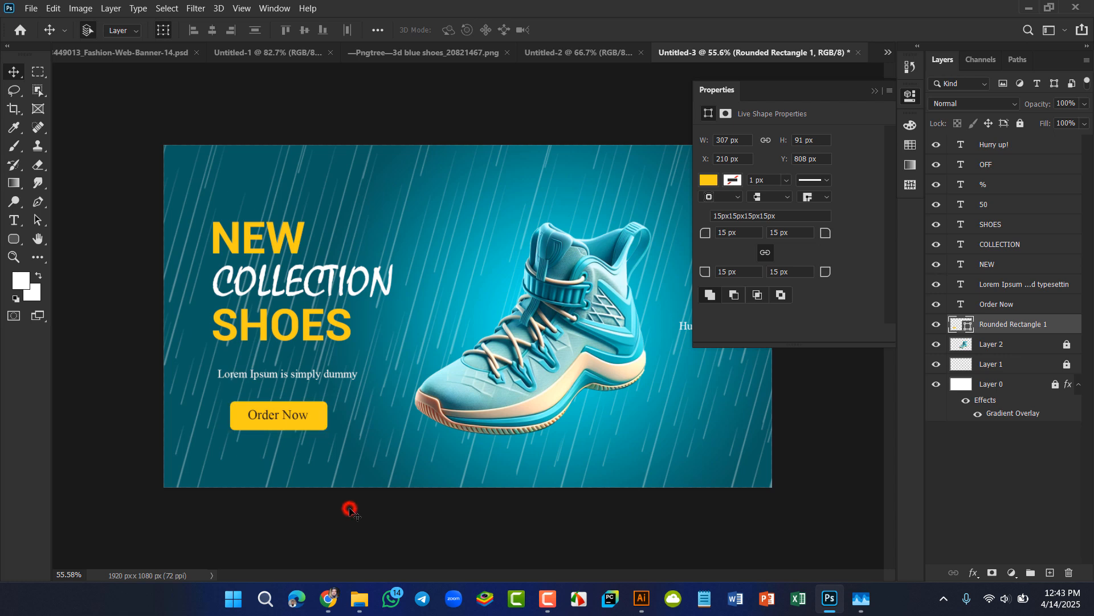
Step: Set all corner radii of the yellow rectangle behind Order Now to 20 px and deselect it
scroll(311, 442, down, 4)
scroll(310, 443, up, 5)
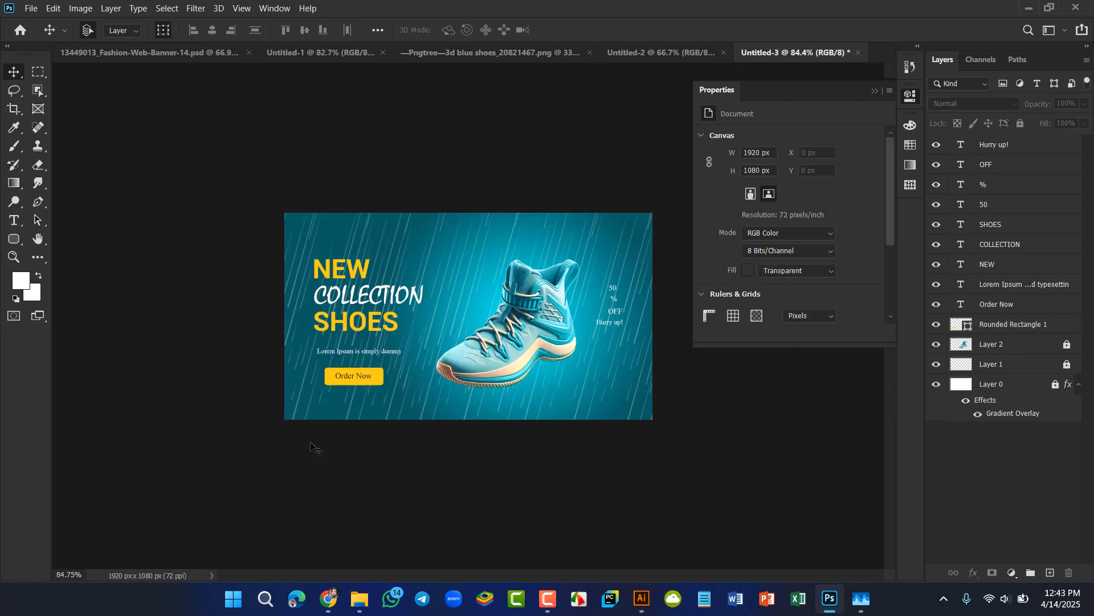
scroll(311, 443, up, 1)
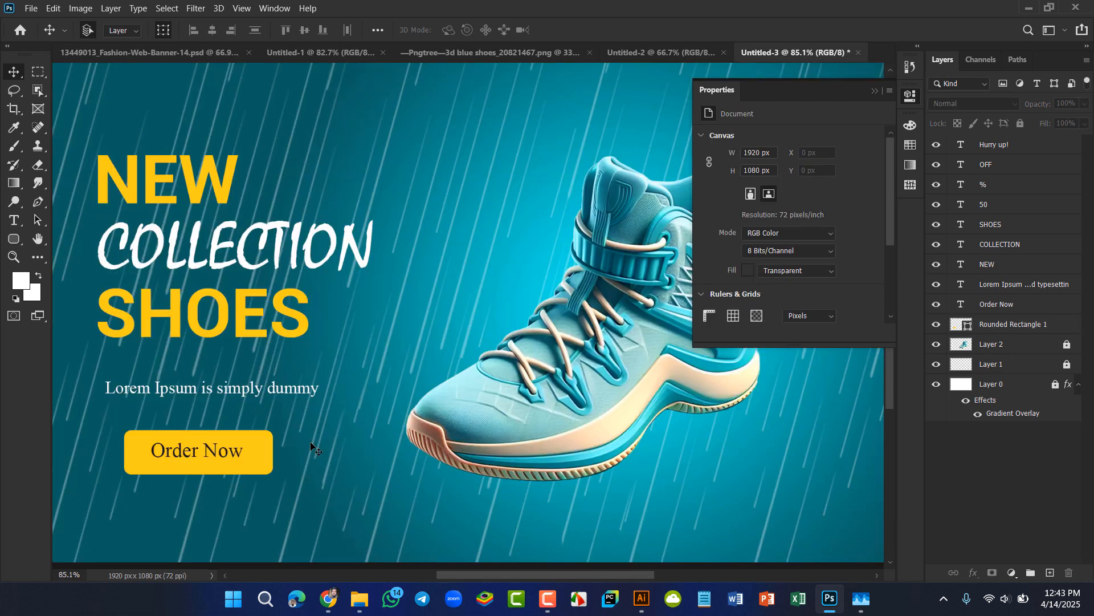
click(267, 452)
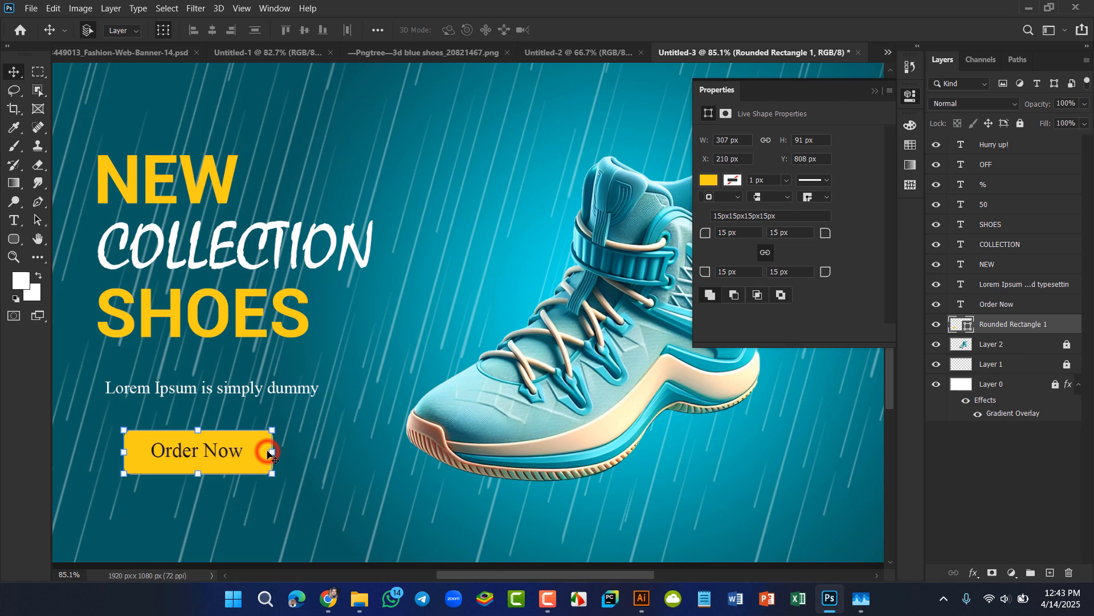
click(716, 232)
text(20)
key(Return)
click(343, 474)
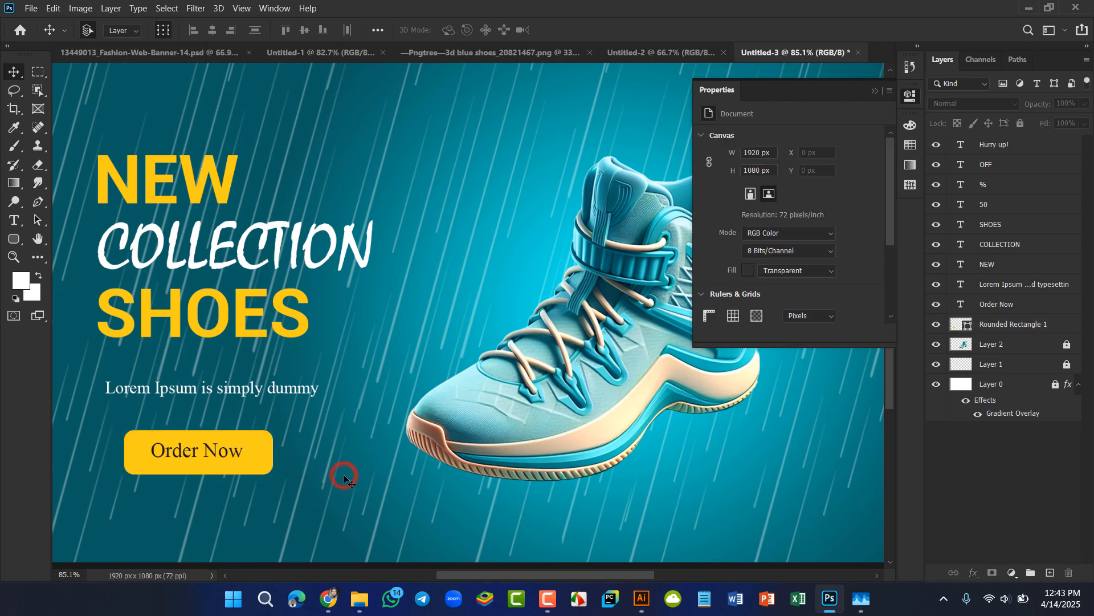
Step: Change the font of the Order Now text to Roboto Bold
click(223, 451)
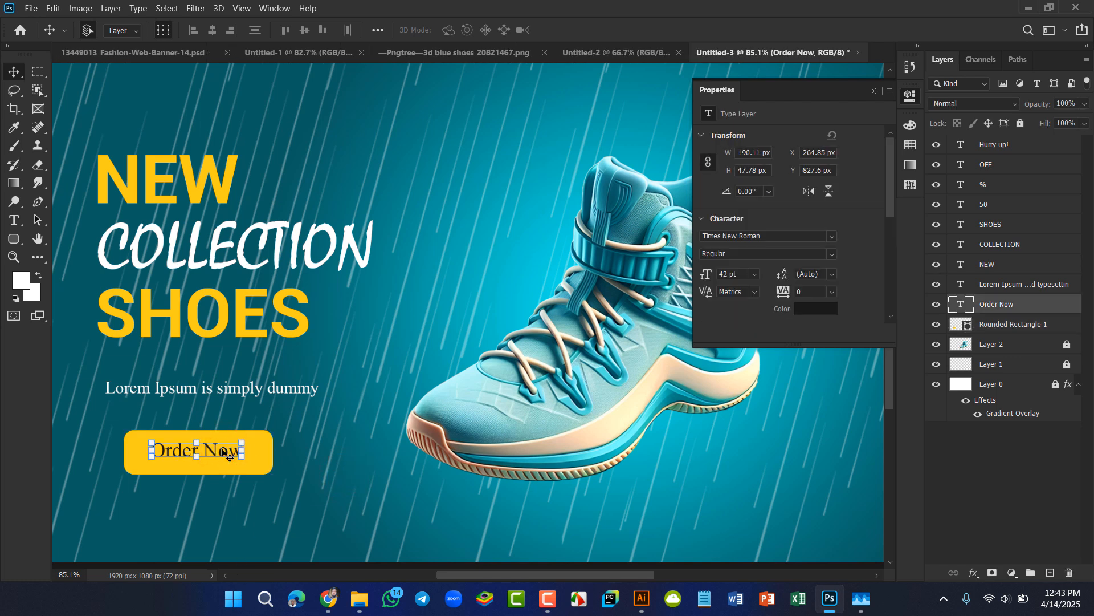
click(802, 236)
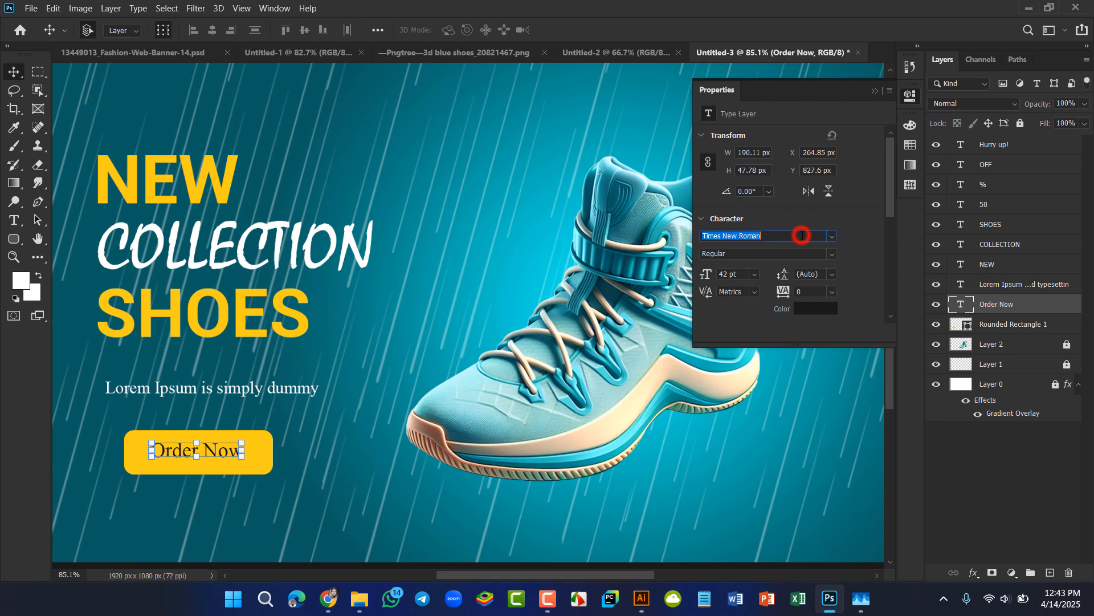
text(rob)
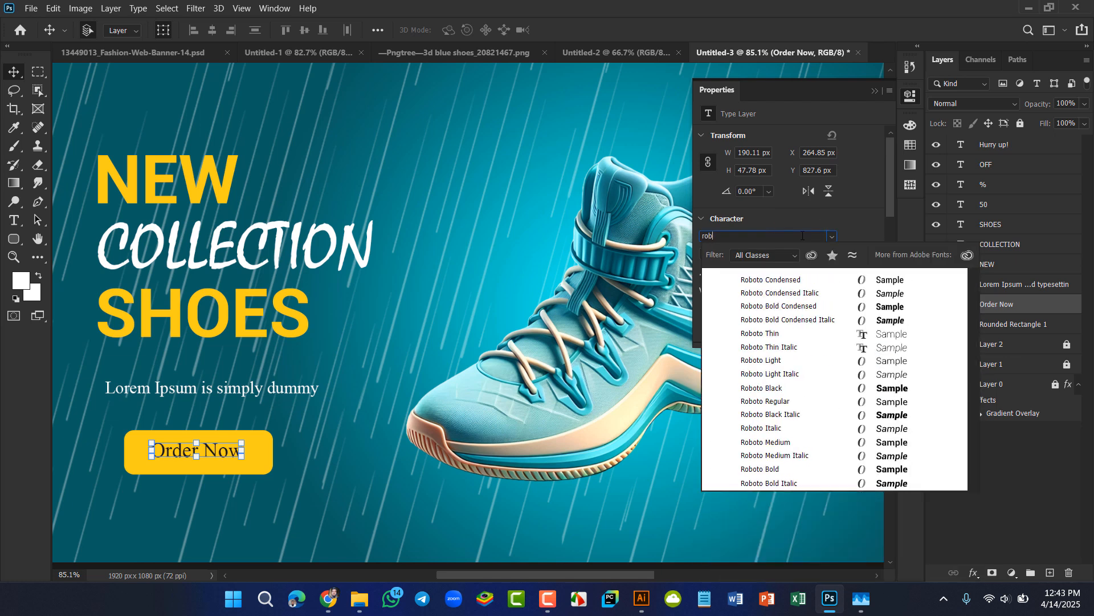
click(778, 470)
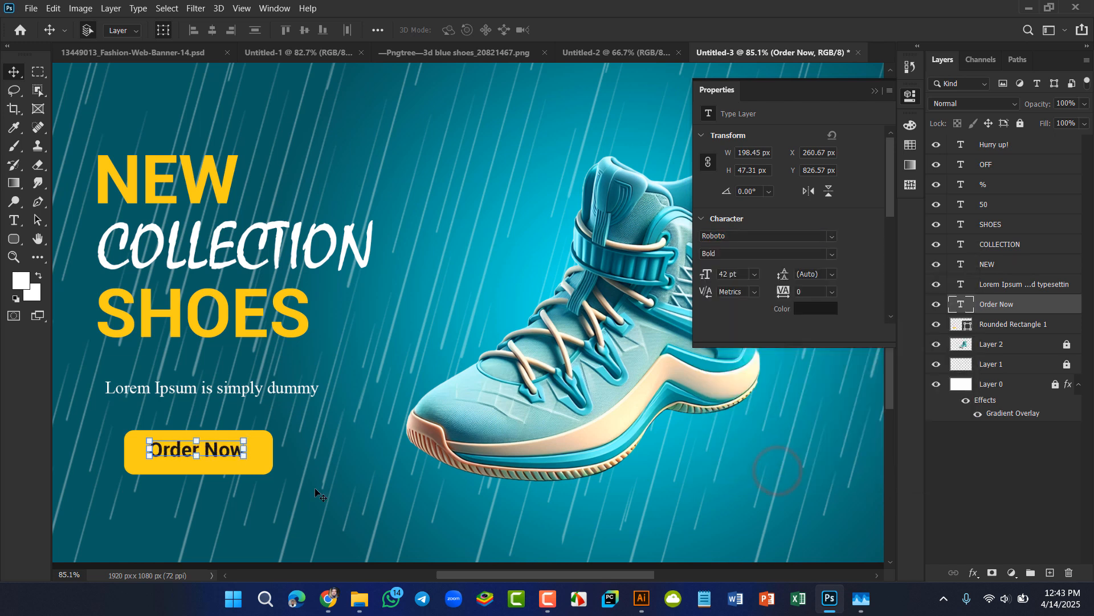
Step: Center the Order Now text and the yellow rectangle on each other horizontally and vertically, and deselect both
drag(294, 471, 178, 451)
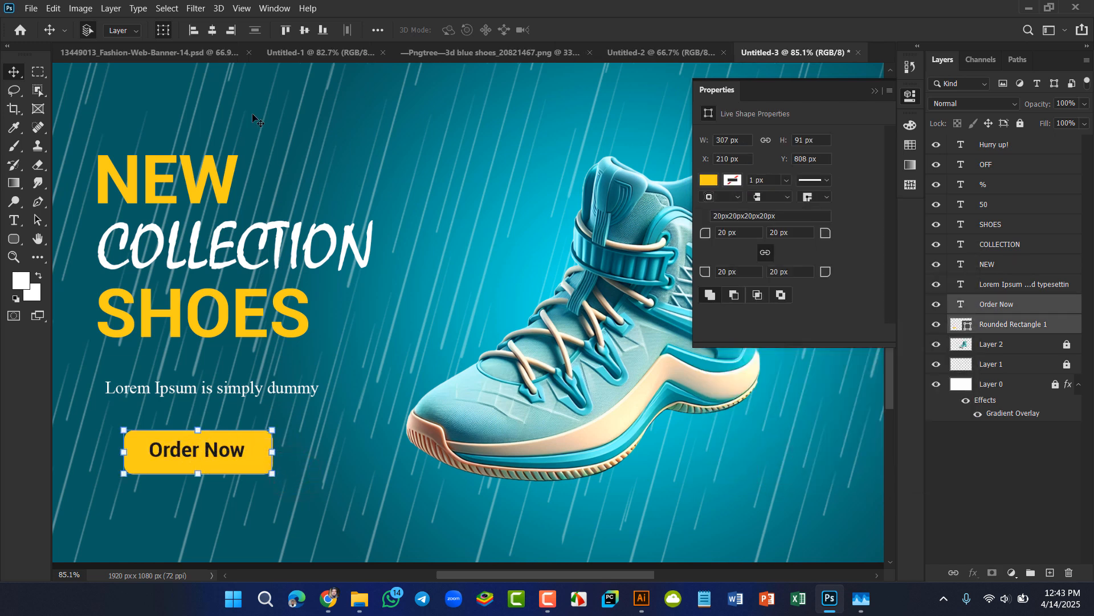
click(213, 30)
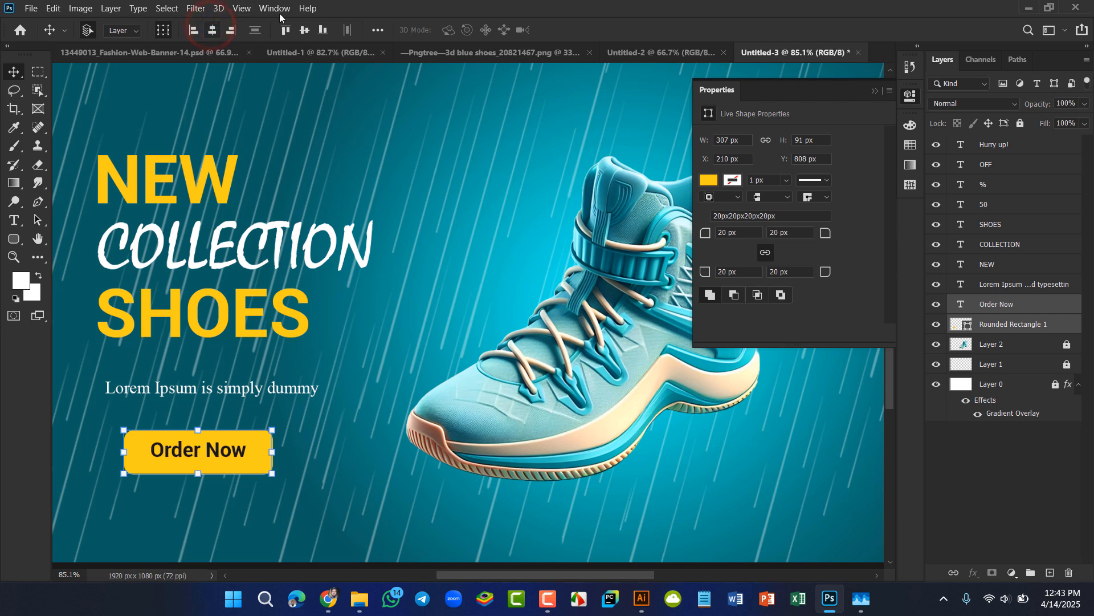
click(305, 31)
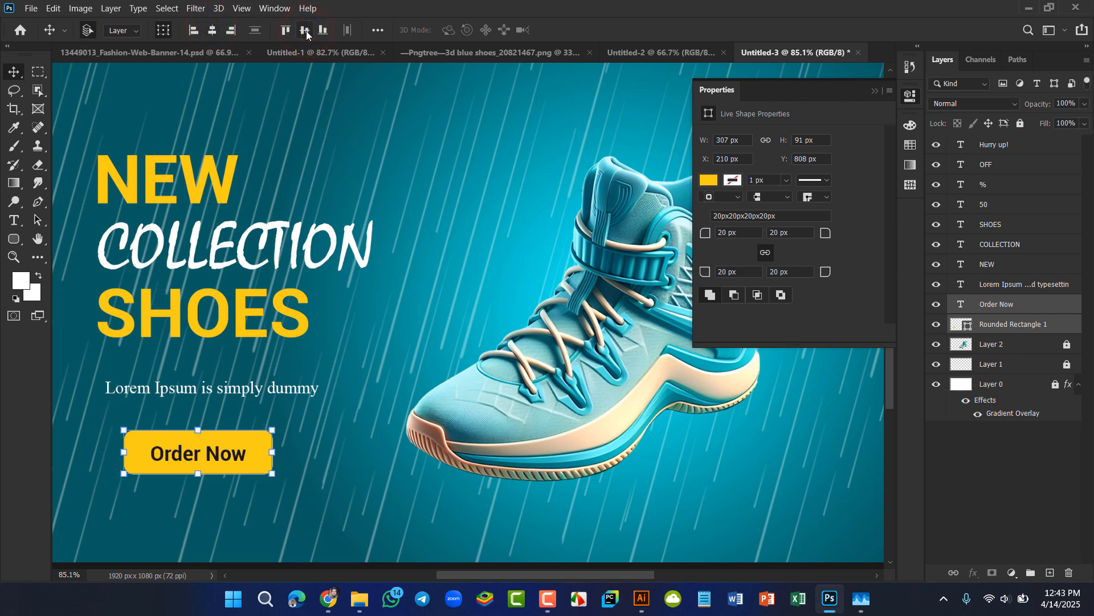
click(308, 450)
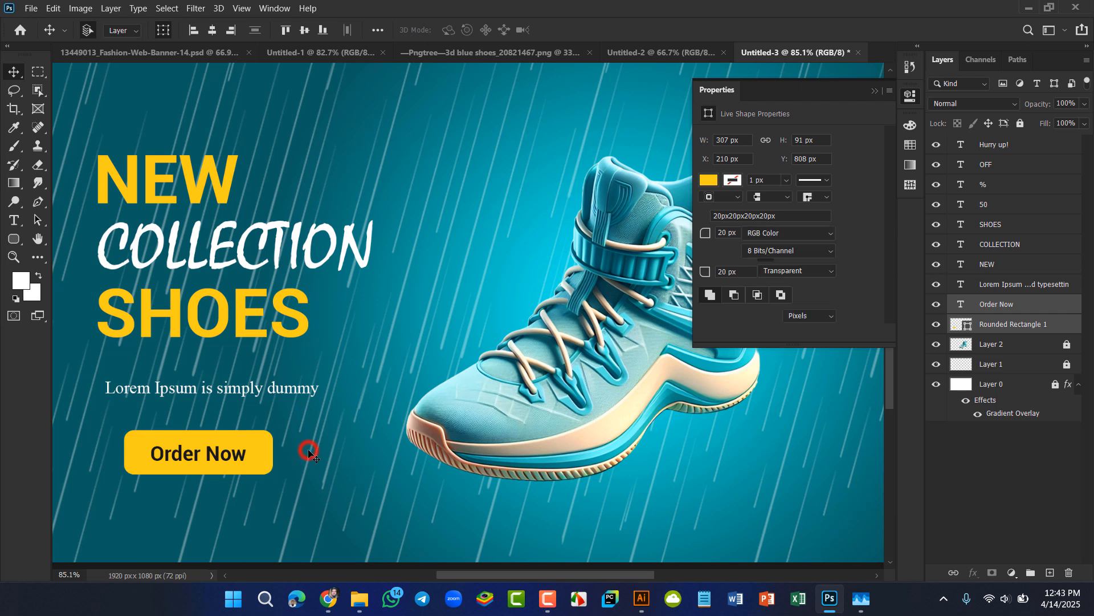
Step: Add a drop shadow to the yellow rectangle behind Order Now with 51% opacity and 1 px size, and deselect it
click(266, 454)
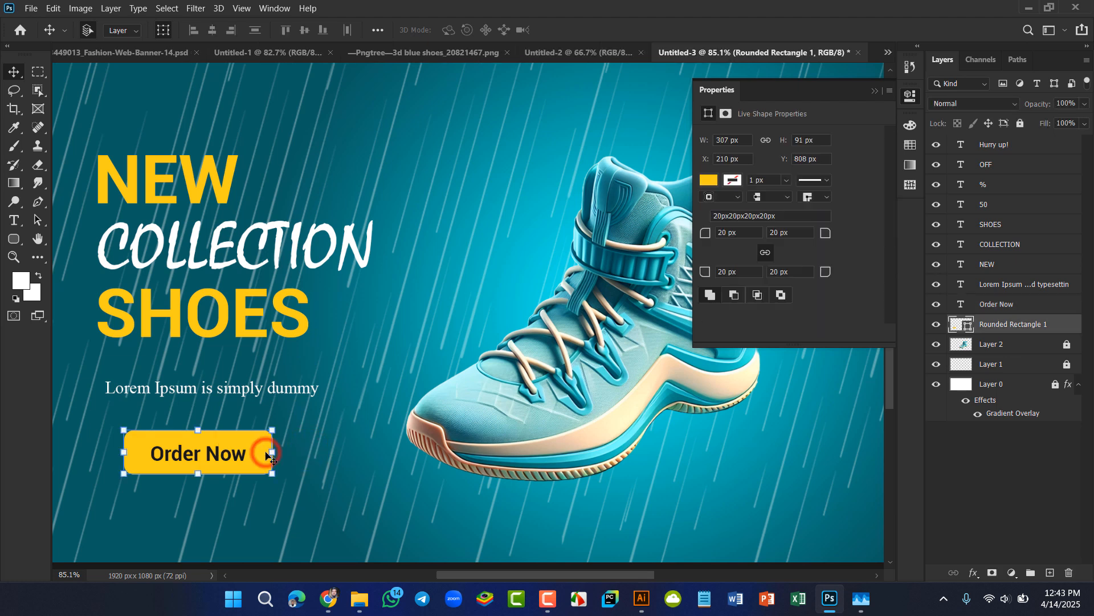
right_click(1035, 324)
click(917, 9)
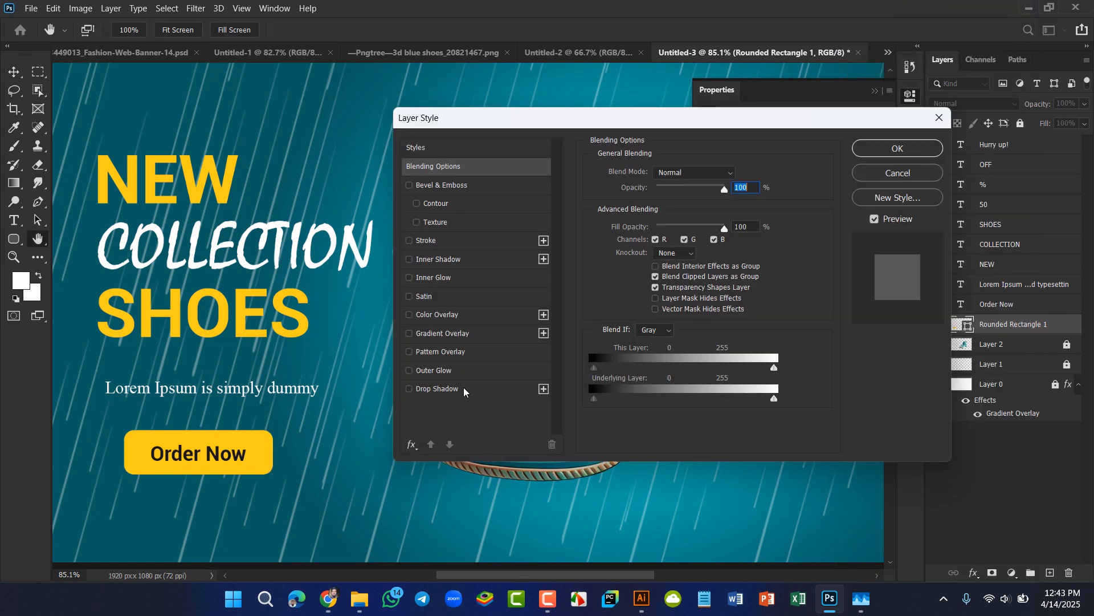
click(463, 390)
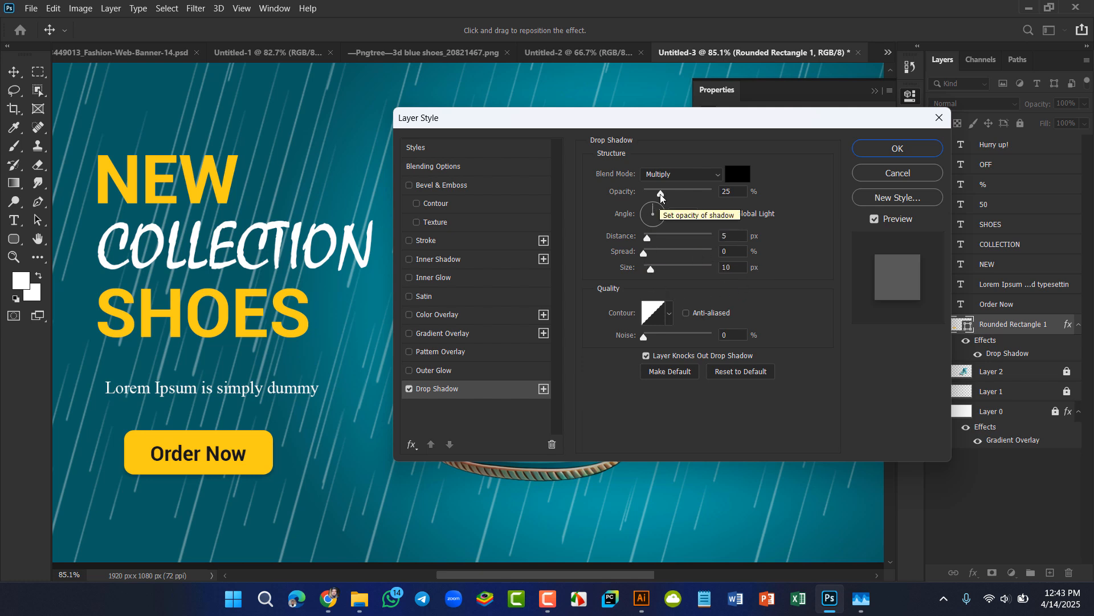
drag(660, 193, 690, 193)
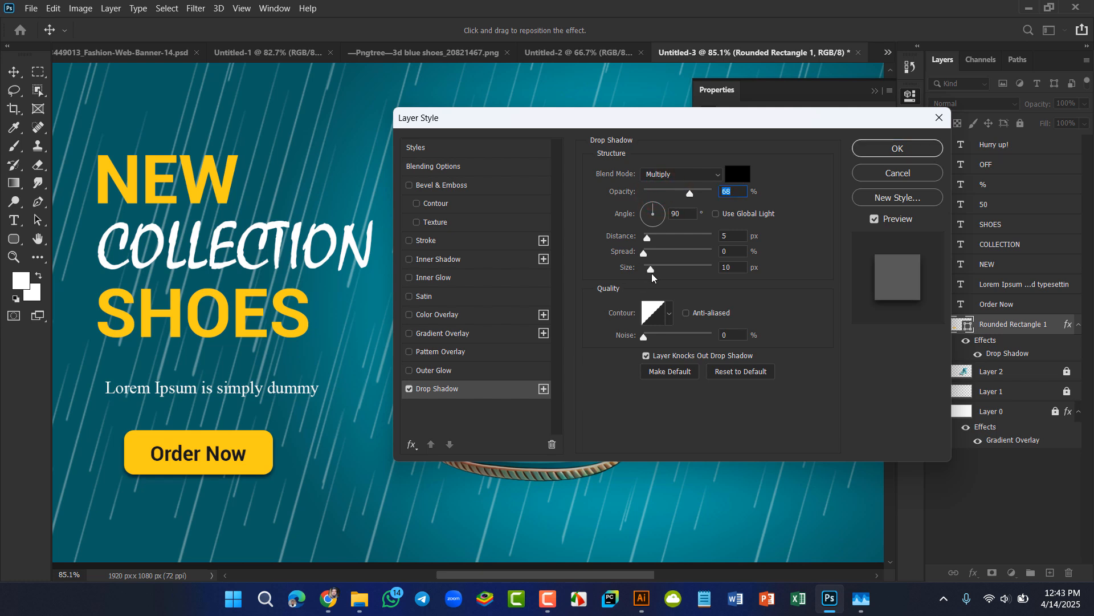
mouse_move(653, 274)
mouse_down()
mouse_move(638, 280)
mouse_move(664, 279)
mouse_move(650, 279)
mouse_move(650, 256)
mouse_move(675, 256)
mouse_move(644, 256)
mouse_up()
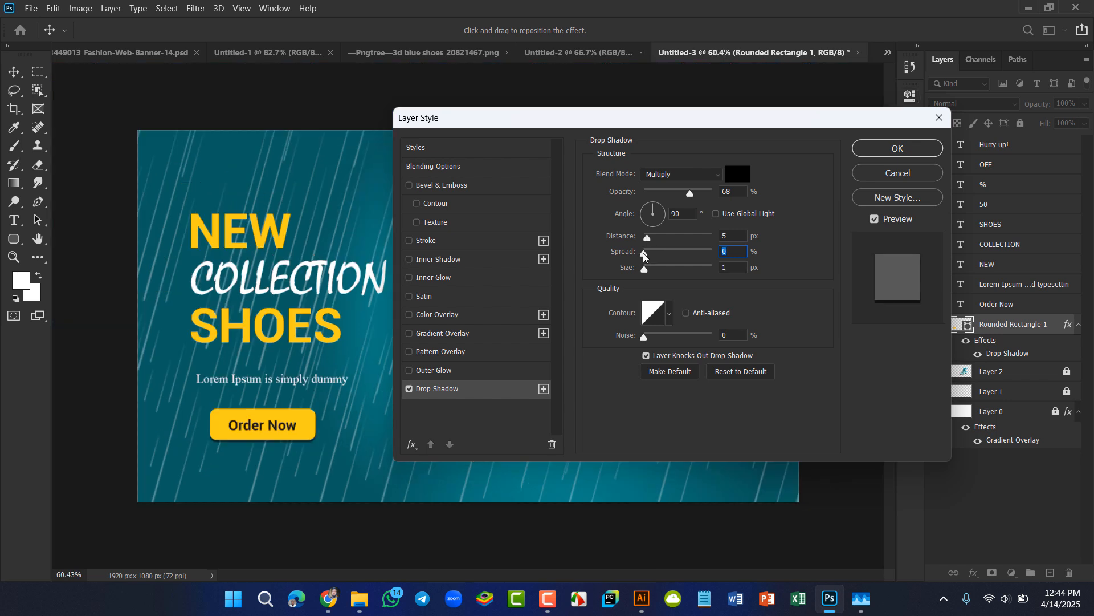
drag(685, 194, 679, 198)
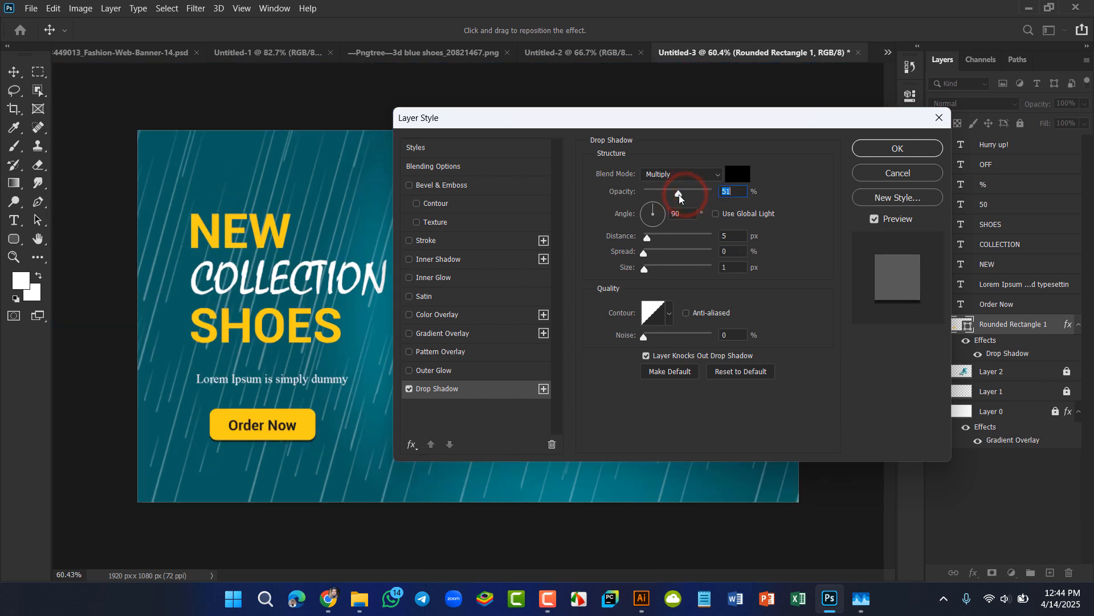
click(919, 147)
click(93, 431)
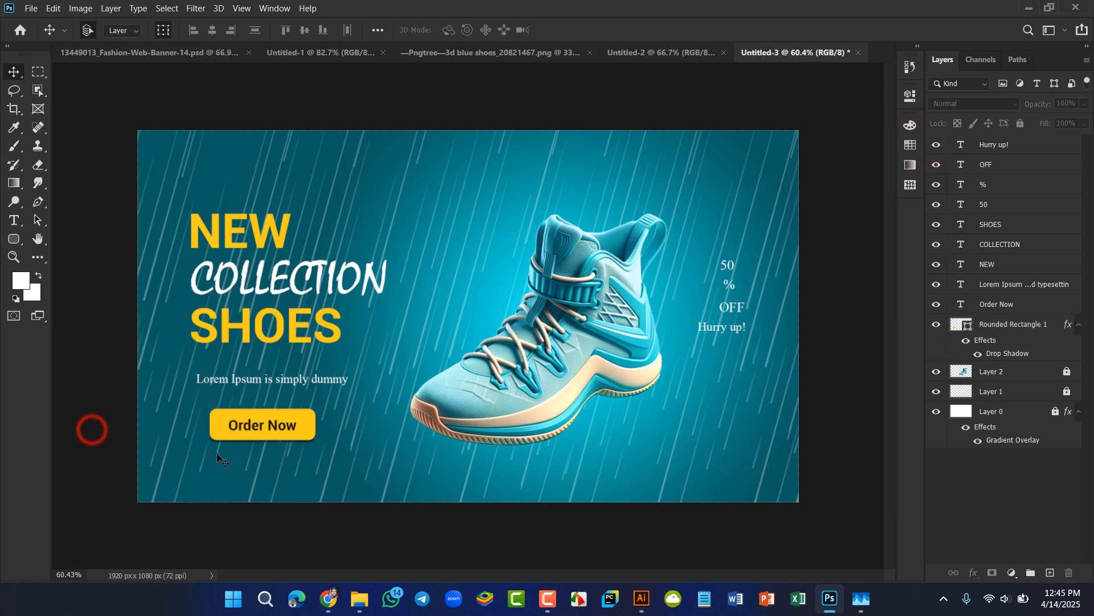
Step: Inspect the button's shadow up close and compare the banner with the reference design 13449013_Fashion-Web-Banner-14.psd
scroll(217, 456, down, 7)
scroll(218, 456, up, 10)
scroll(217, 457, up, 2)
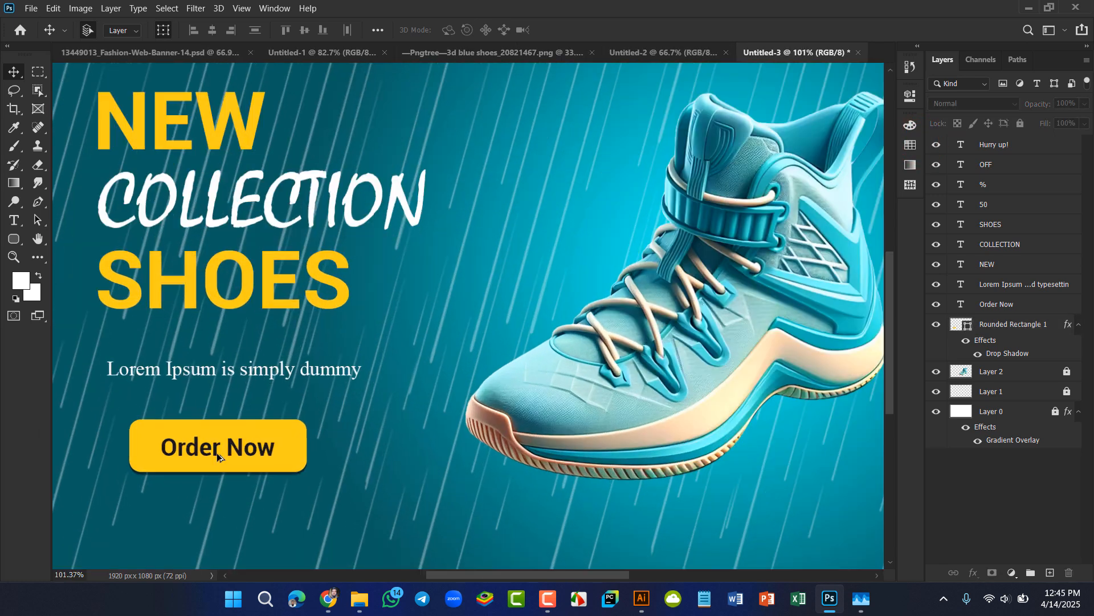
scroll(219, 456, down, 5)
scroll(219, 456, down, 1)
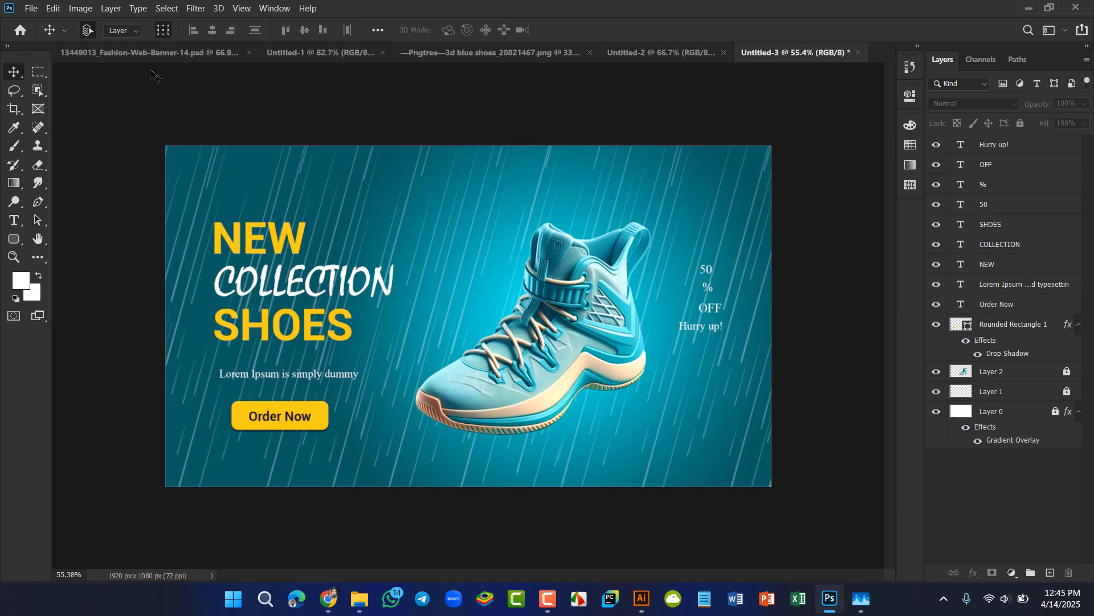
click(149, 53)
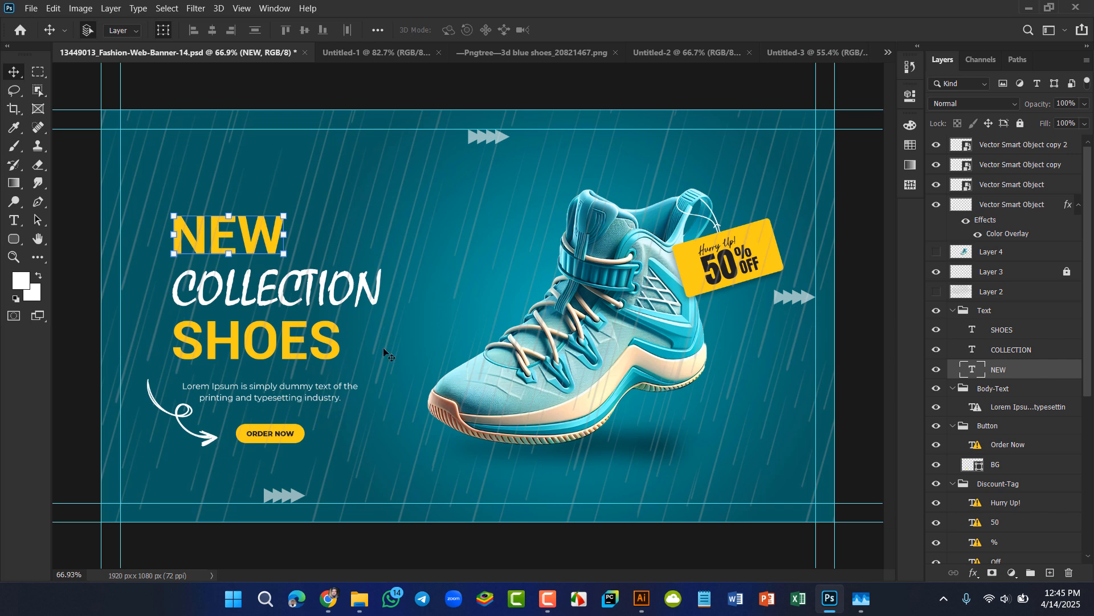
click(788, 52)
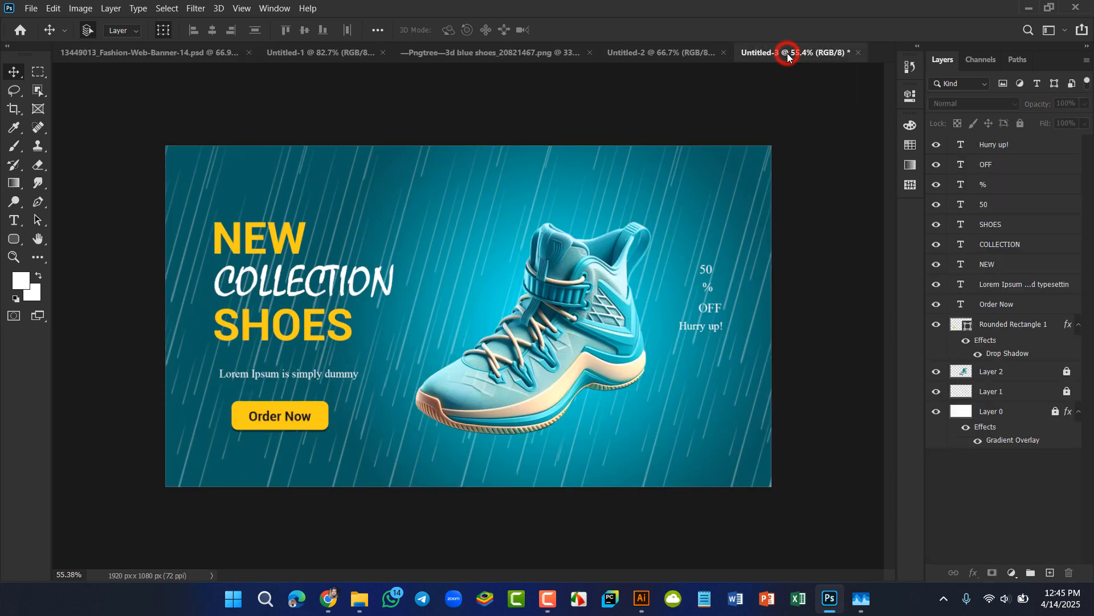
Step: Replace the Lorem Ipsum line above the button with a paragraph text box of Lorem ipsum placeholder text at 29 pt
click(245, 374)
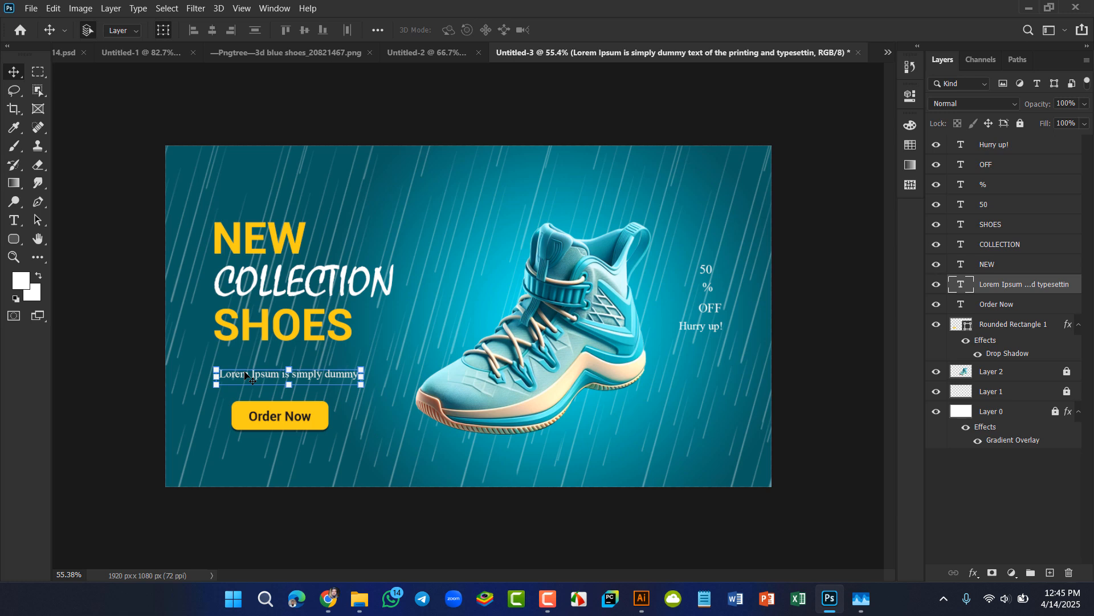
key(Delete)
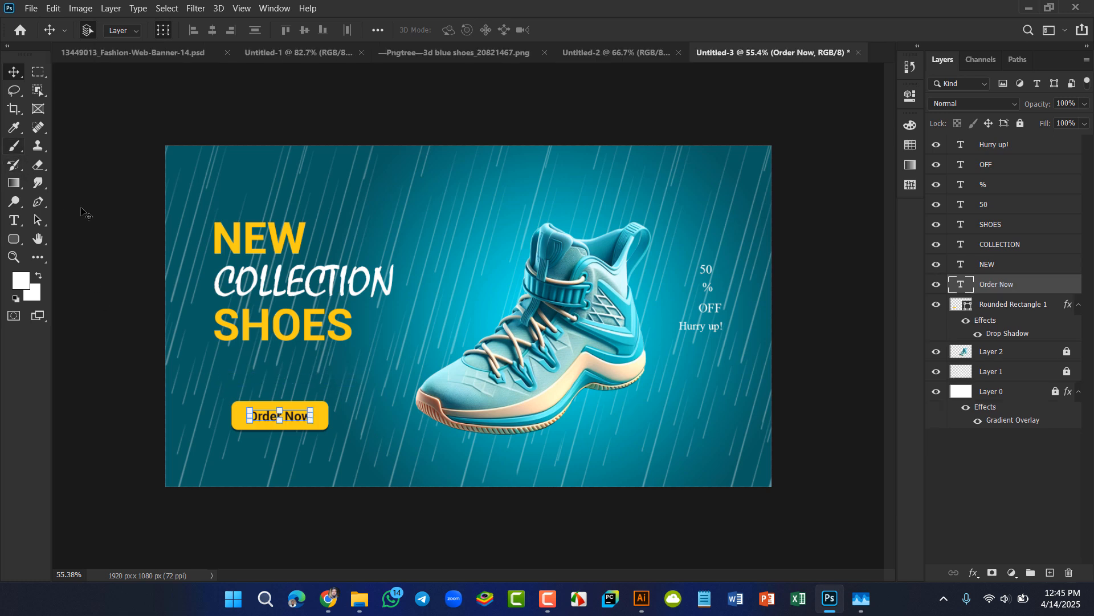
click(14, 220)
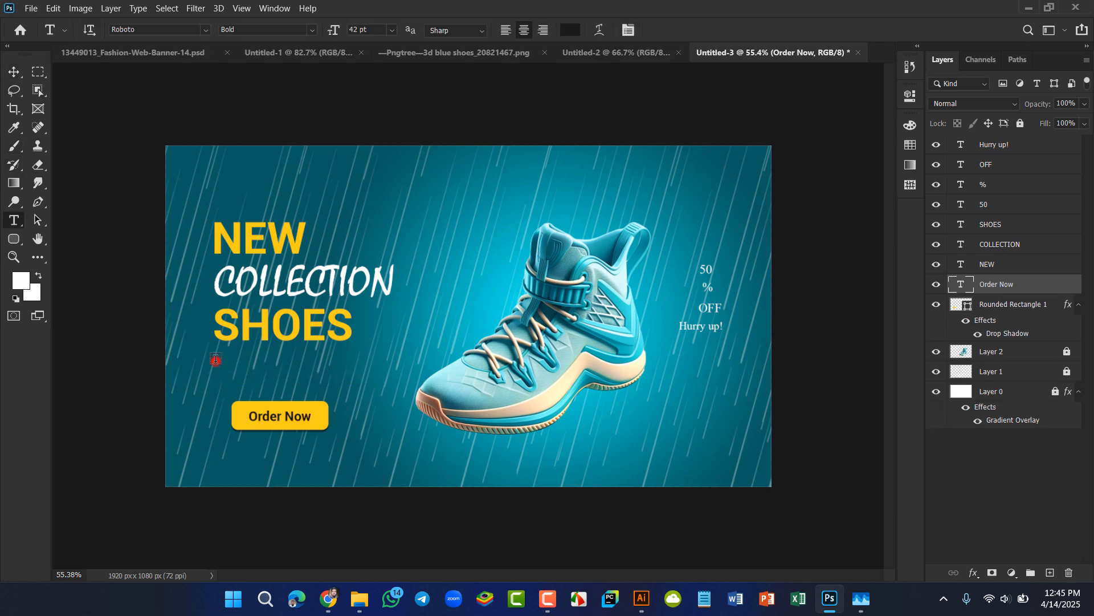
mouse_move(216, 360)
mouse_down()
mouse_move(416, 379)
mouse_move(432, 401)
mouse_up()
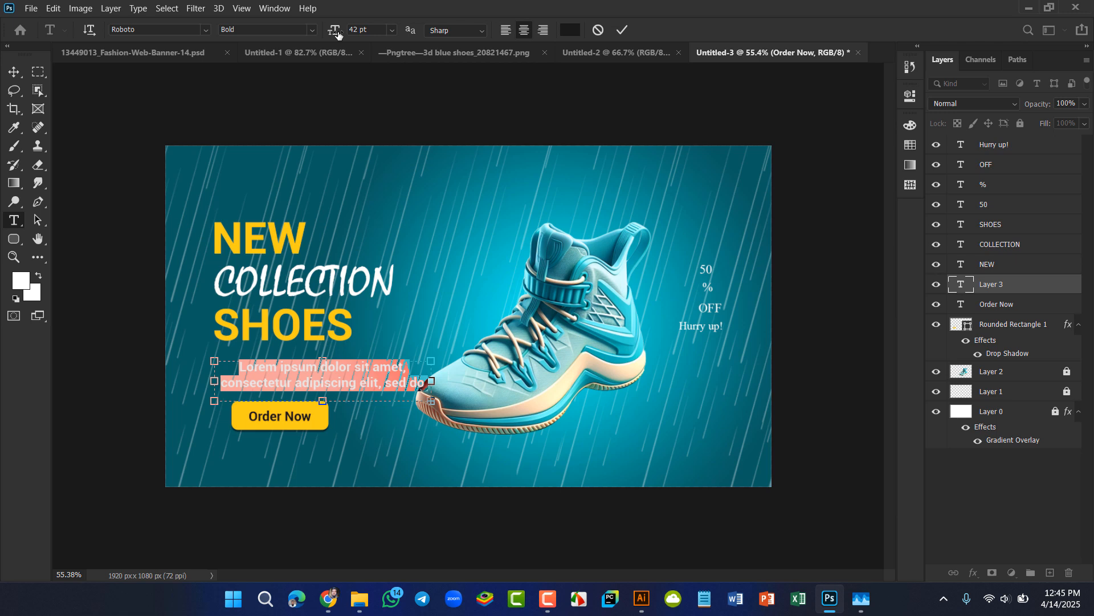
drag(337, 31, 329, 33)
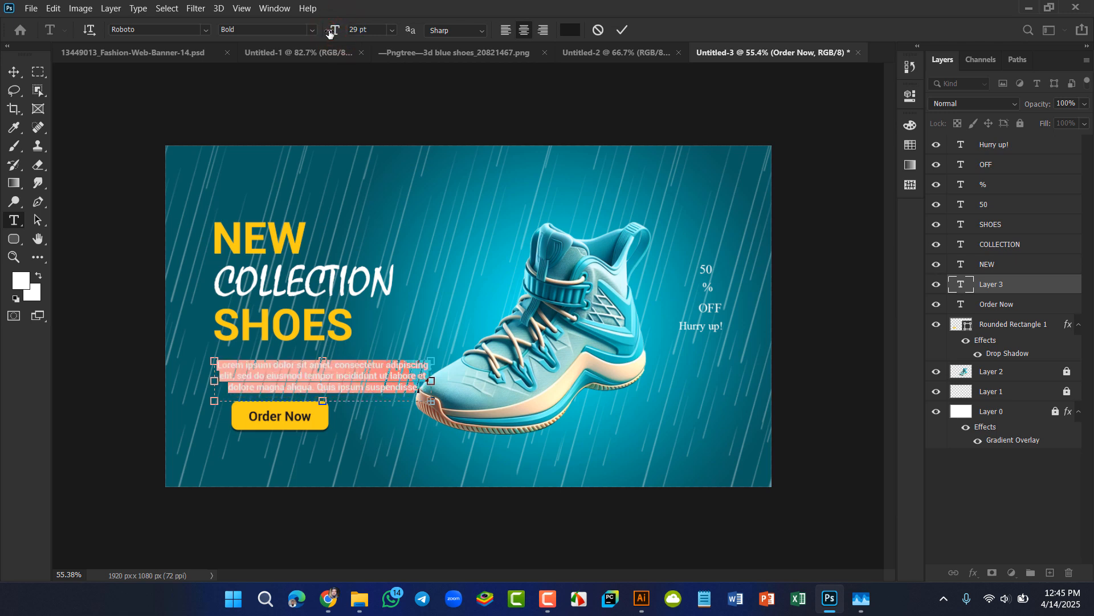
click(621, 33)
key(Return)
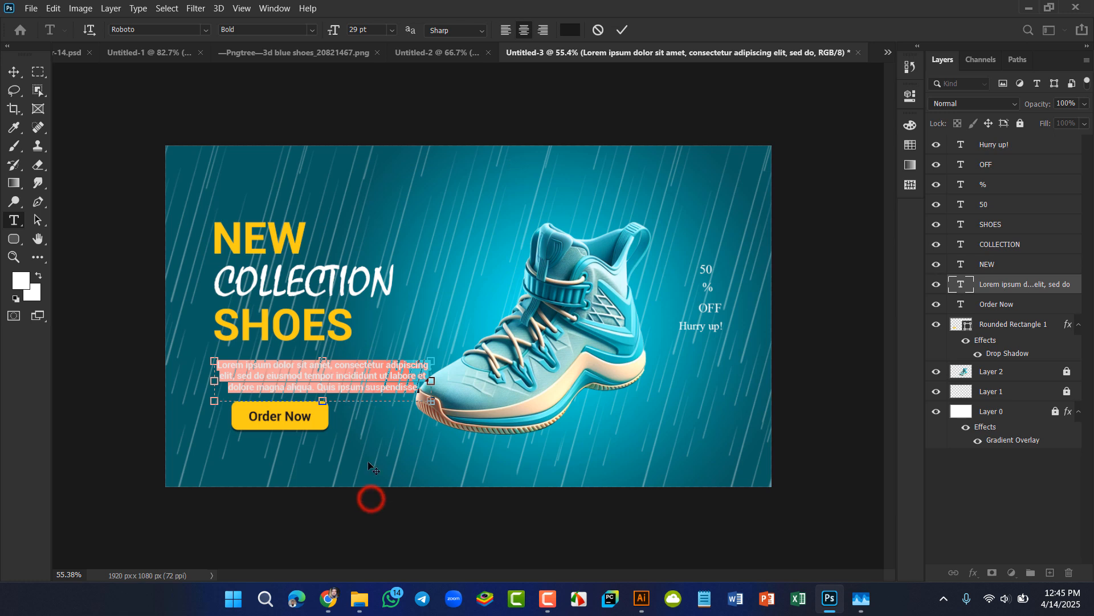
click(120, 385)
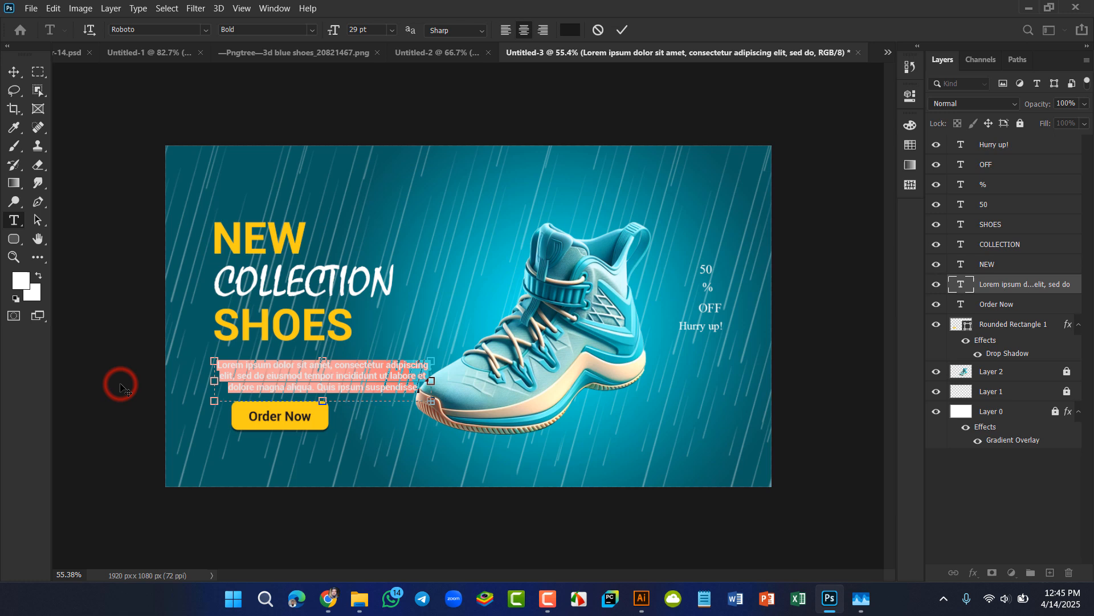
click(624, 31)
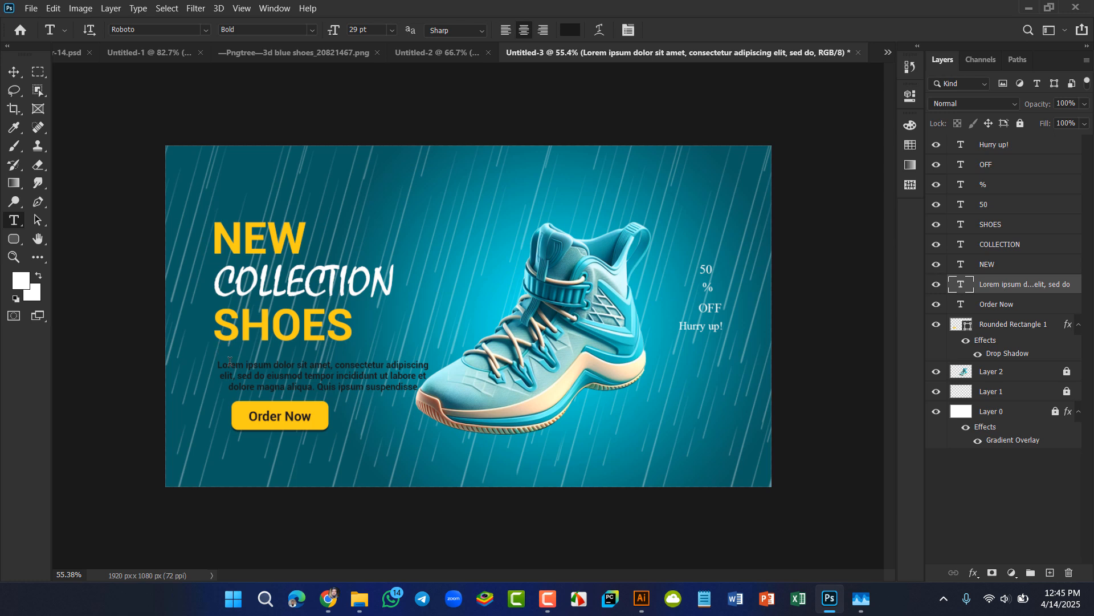
Step: Change the placeholder paragraph's color to white and its font style to Roboto Regular
key(v)
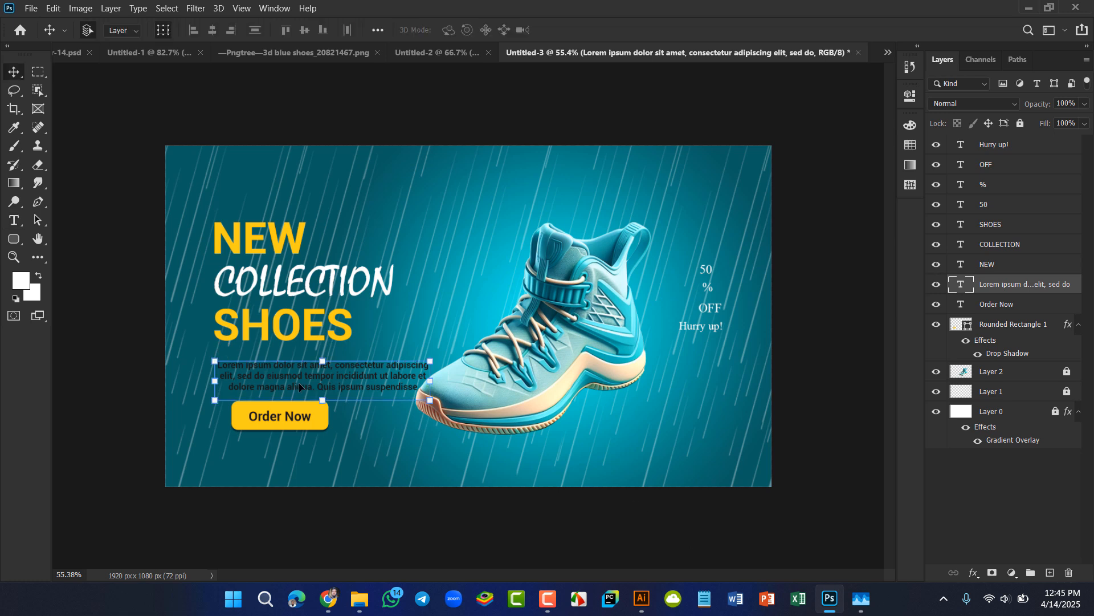
click(911, 96)
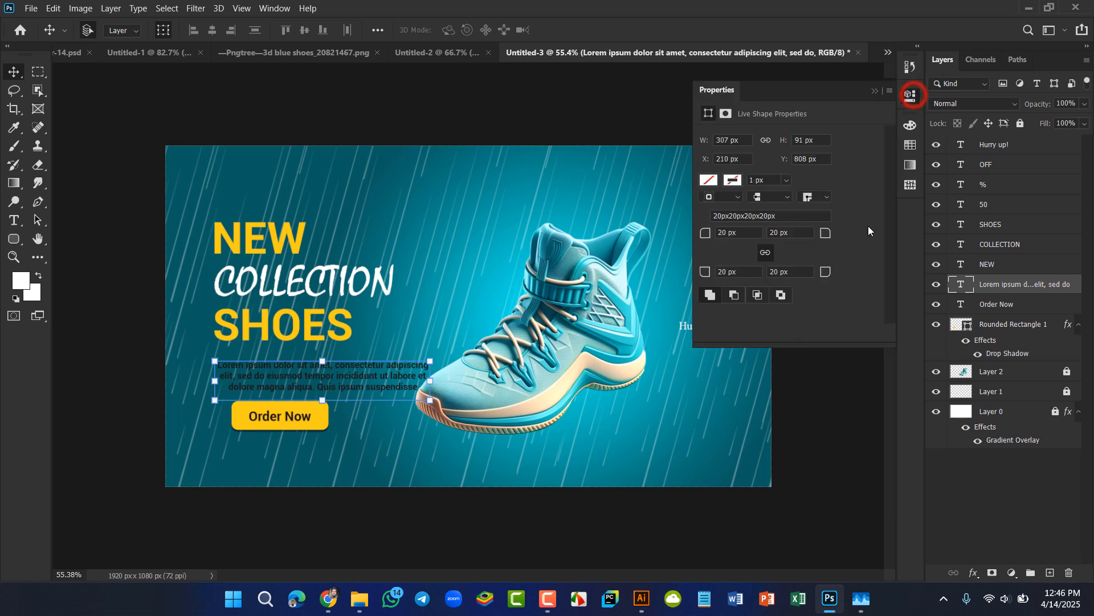
click(820, 309)
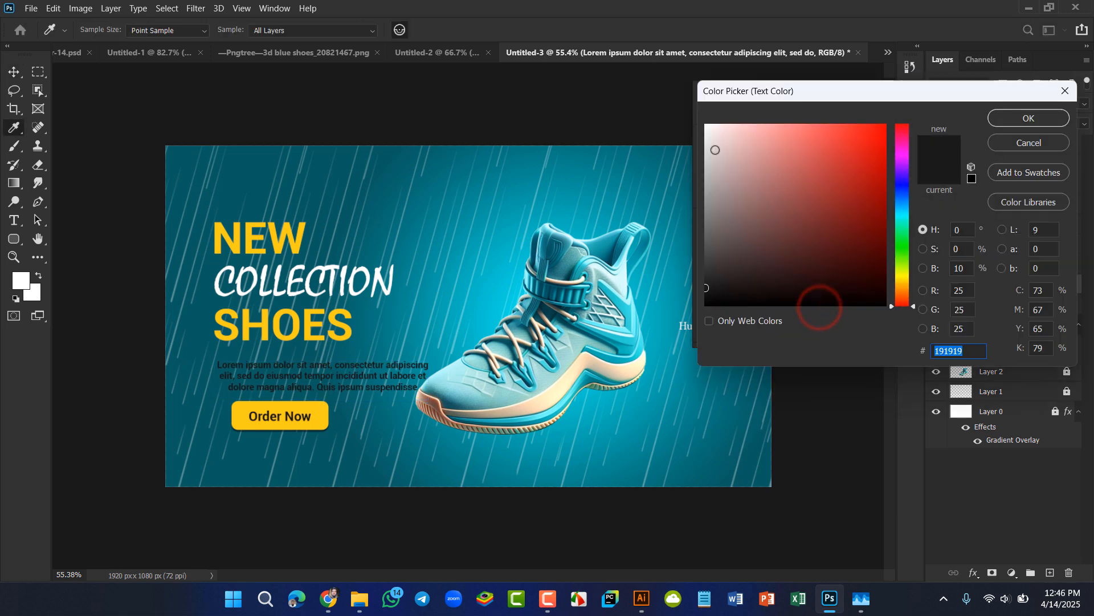
click(708, 124)
key(Return)
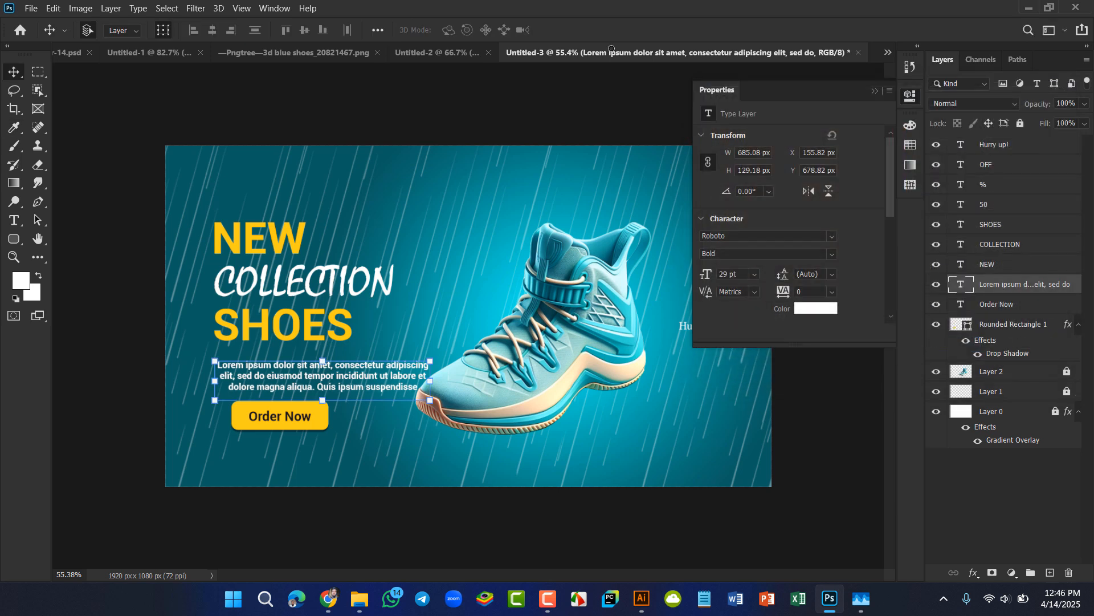
click(833, 256)
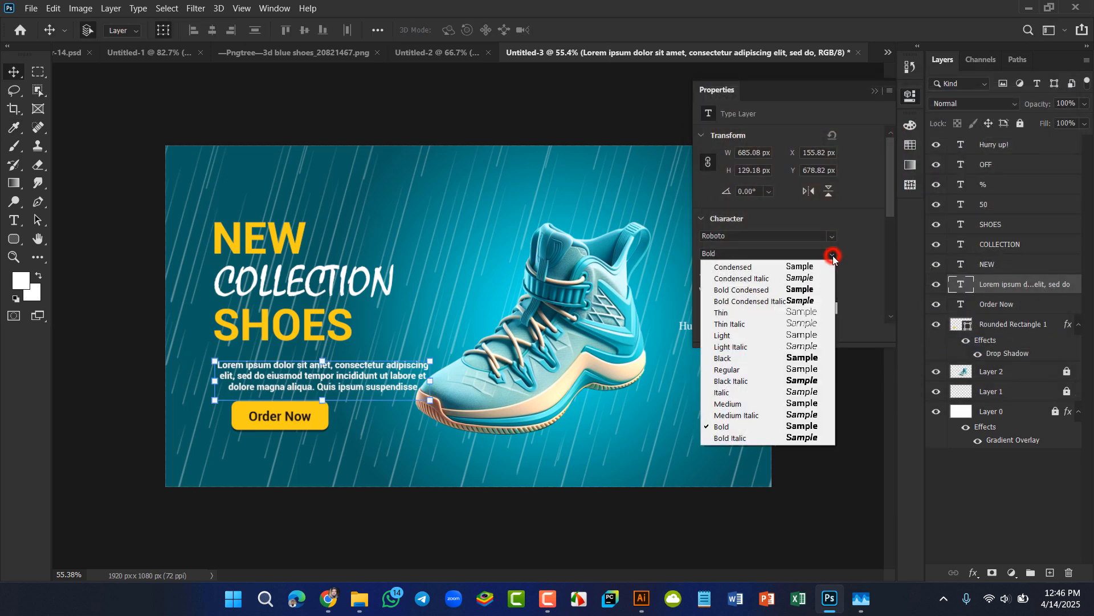
click(751, 372)
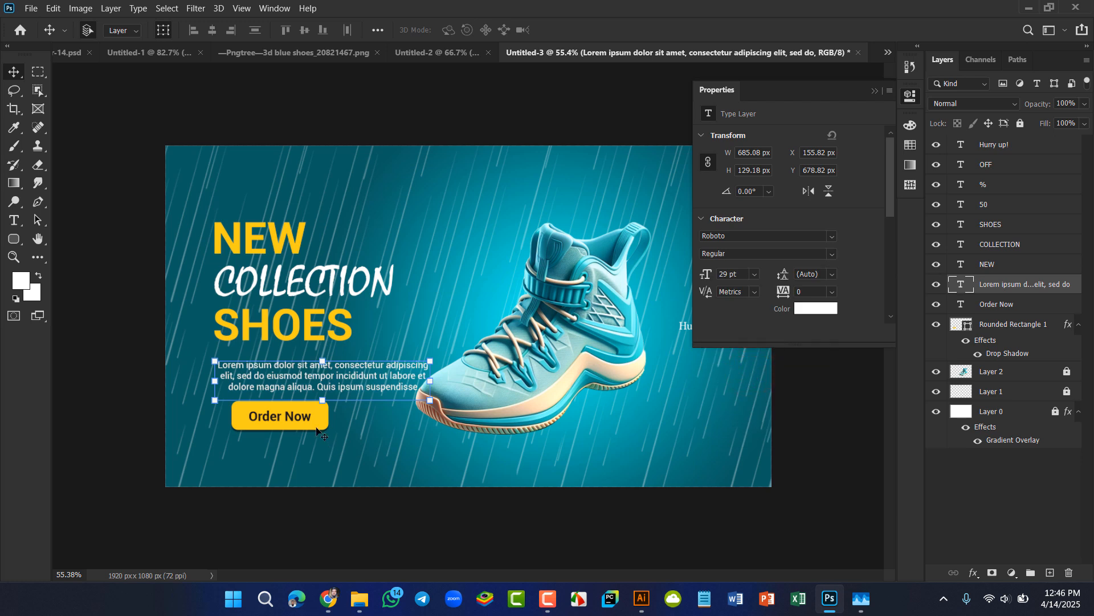
Step: Shift the placeholder paragraph slightly up and to the left, and left-align its text
drag(352, 385, 350, 381)
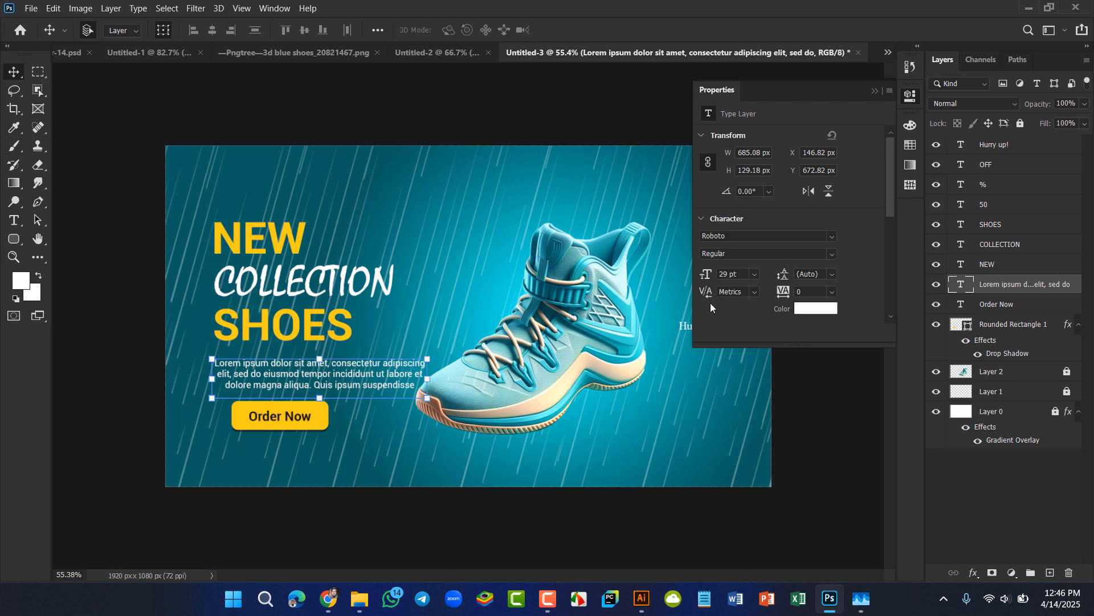
double_click(368, 376)
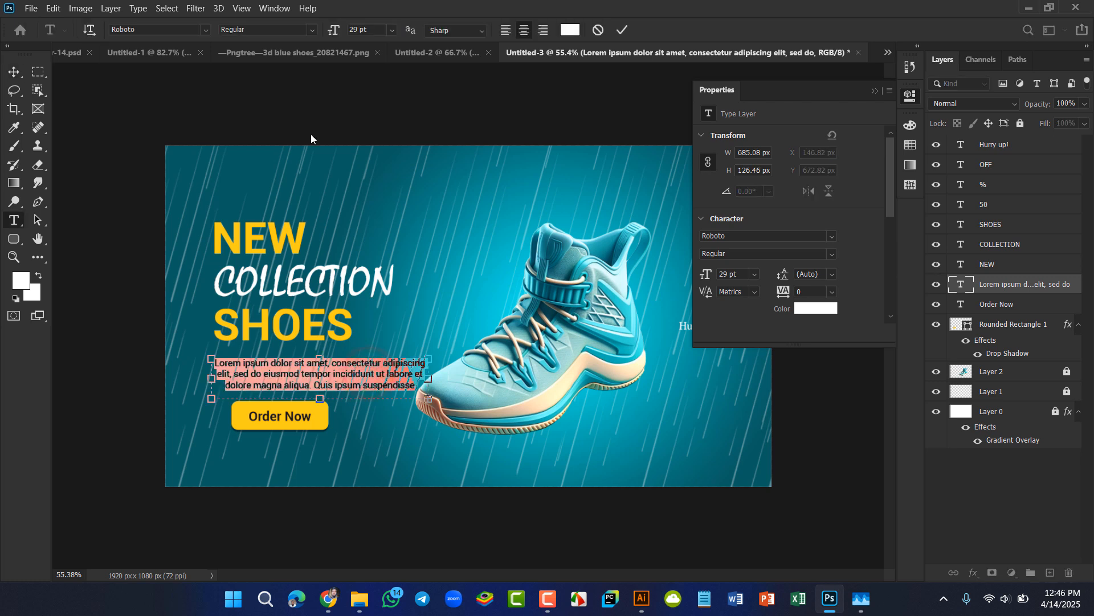
click(506, 31)
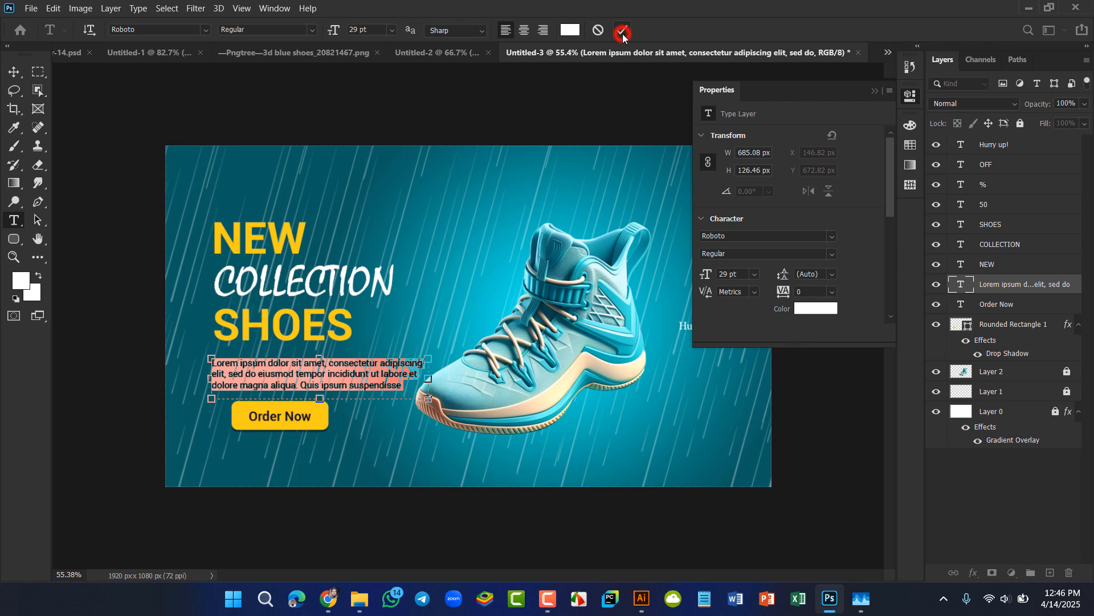
click(623, 33)
Step: Remove "Quis ipsum suspendisse" from the paragraph's last line and end the line with "ultrices gravida."
double_click(402, 386)
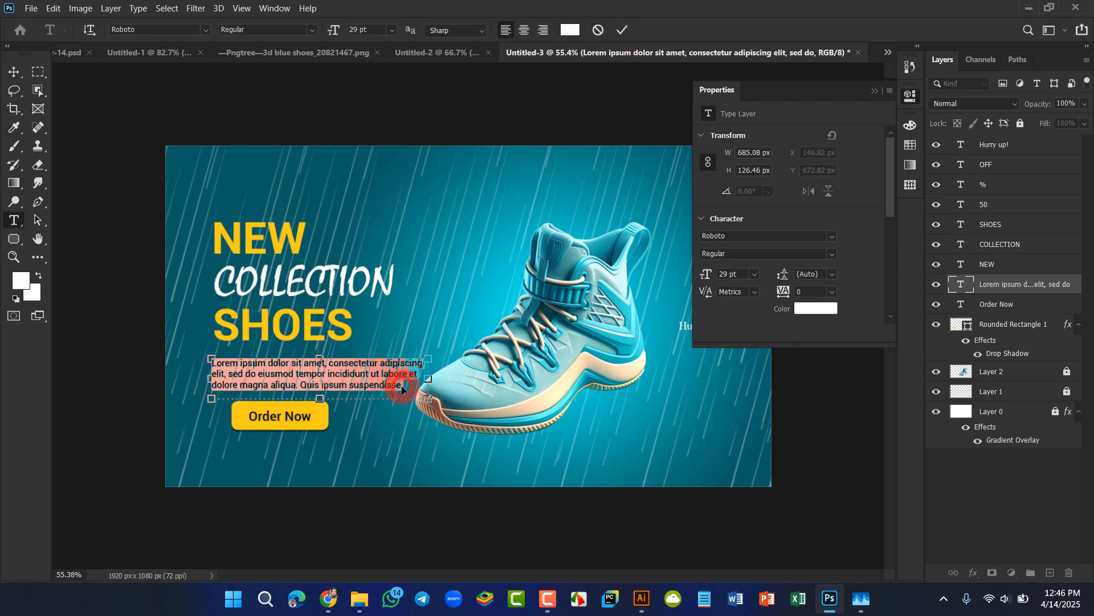
click(403, 386)
drag(403, 385, 298, 385)
text(ultrices gravida. Risus)
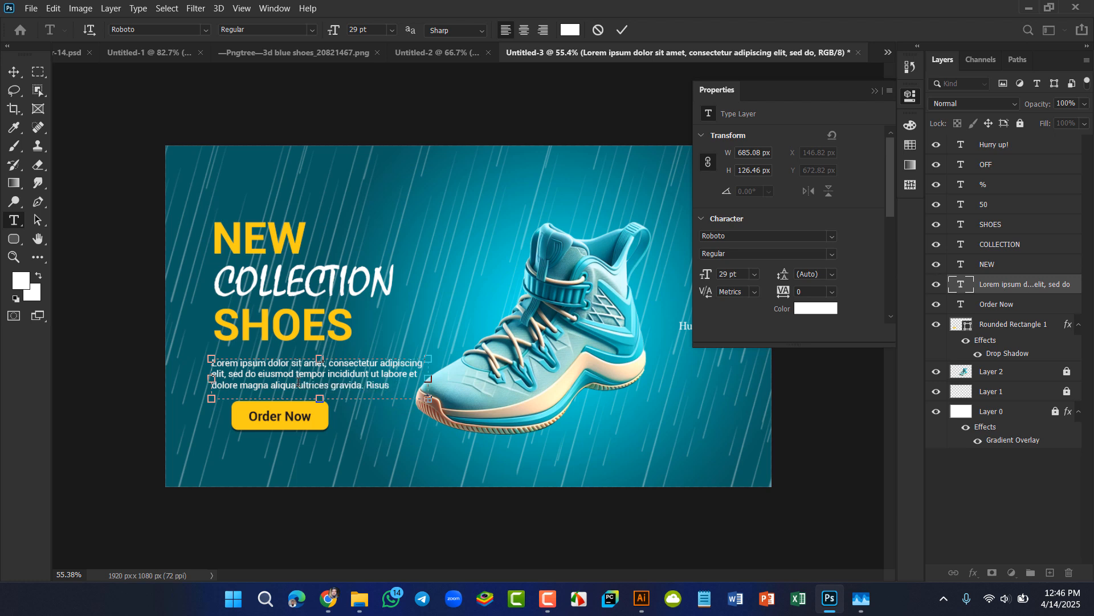
Step: Move the headline and paragraph up together, move the Order Now button with its text down and to the right, and deselect
drag(232, 195, 287, 353)
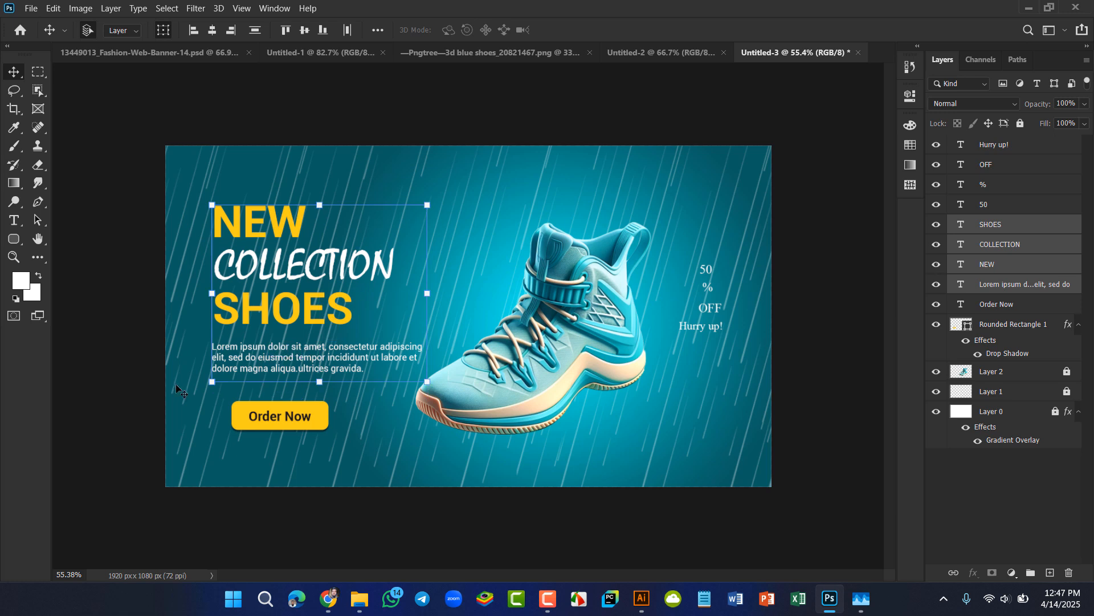
click(144, 407)
drag(201, 396, 330, 421)
click(137, 376)
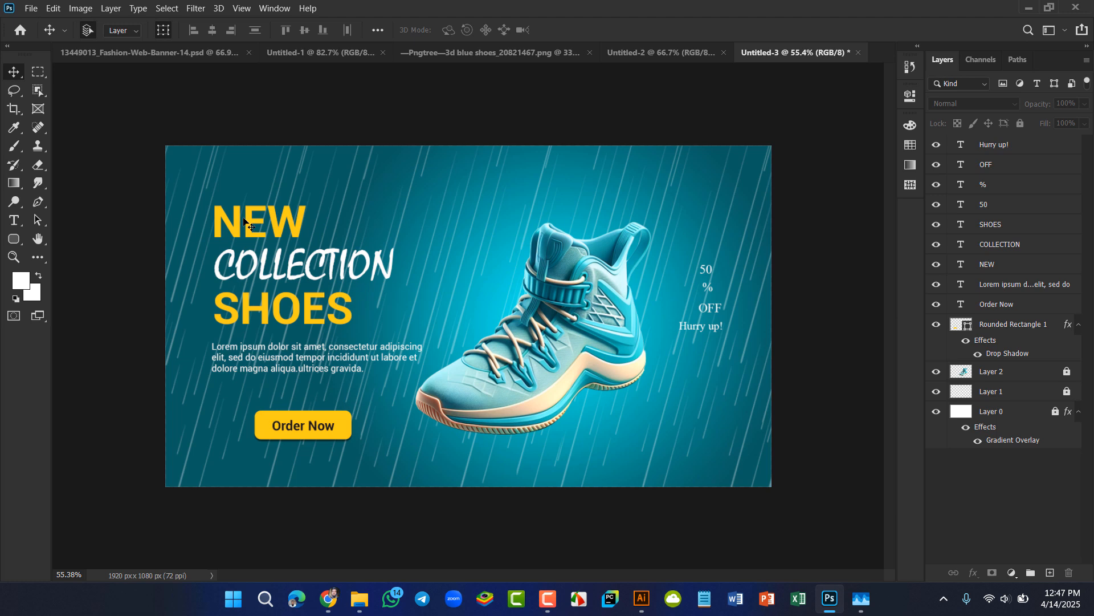
Step: Check the arrow graphics in the reference banner, then switch to Illustrator and look up the looped arrow in the hand-drawn arrow sheet
click(178, 53)
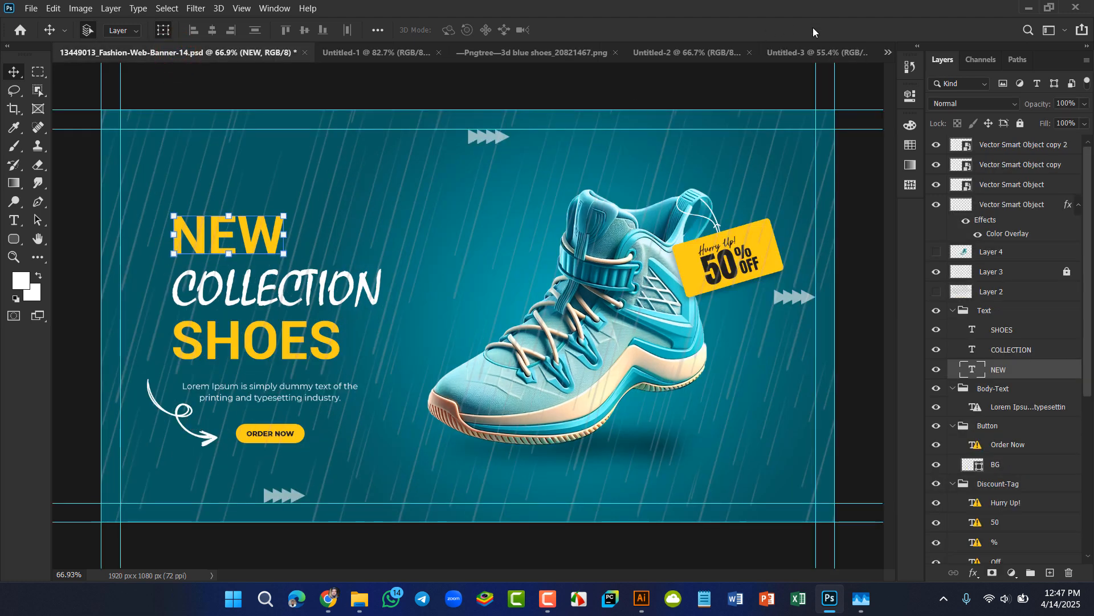
click(809, 52)
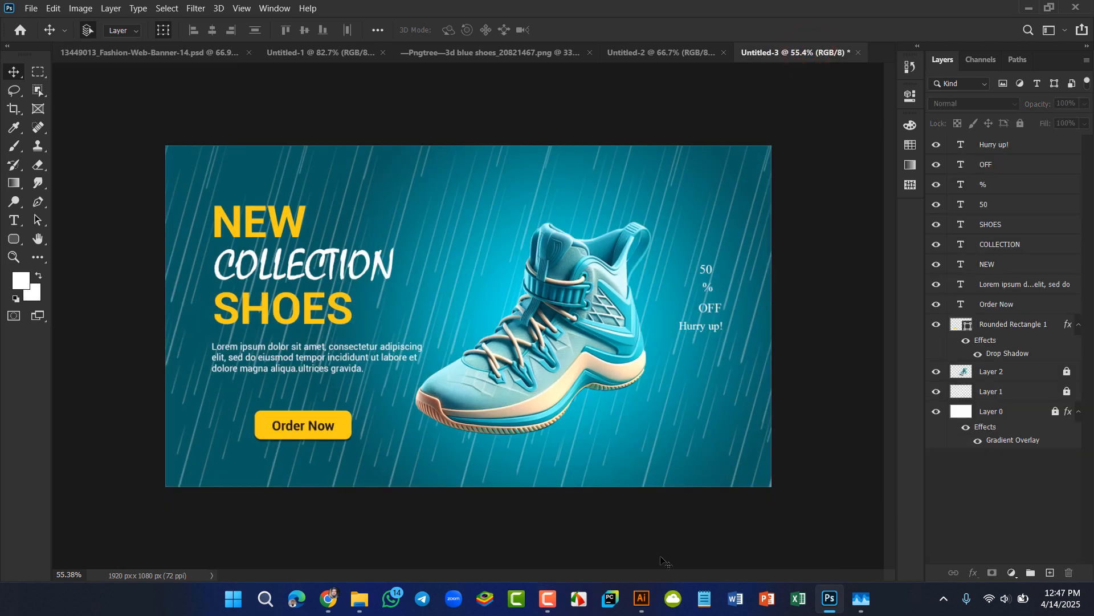
click(641, 602)
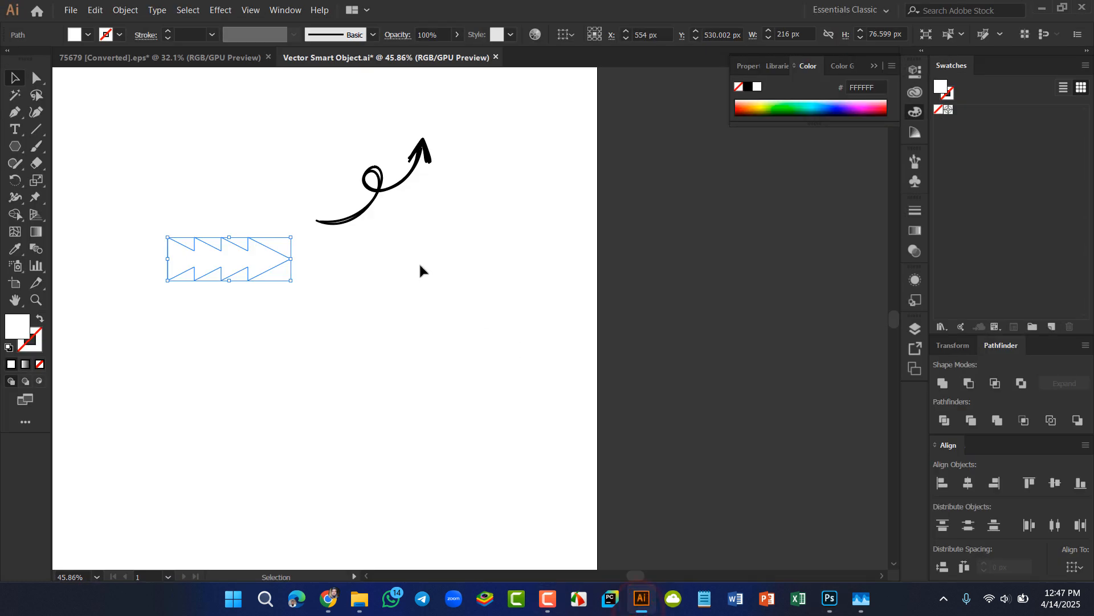
click(374, 240)
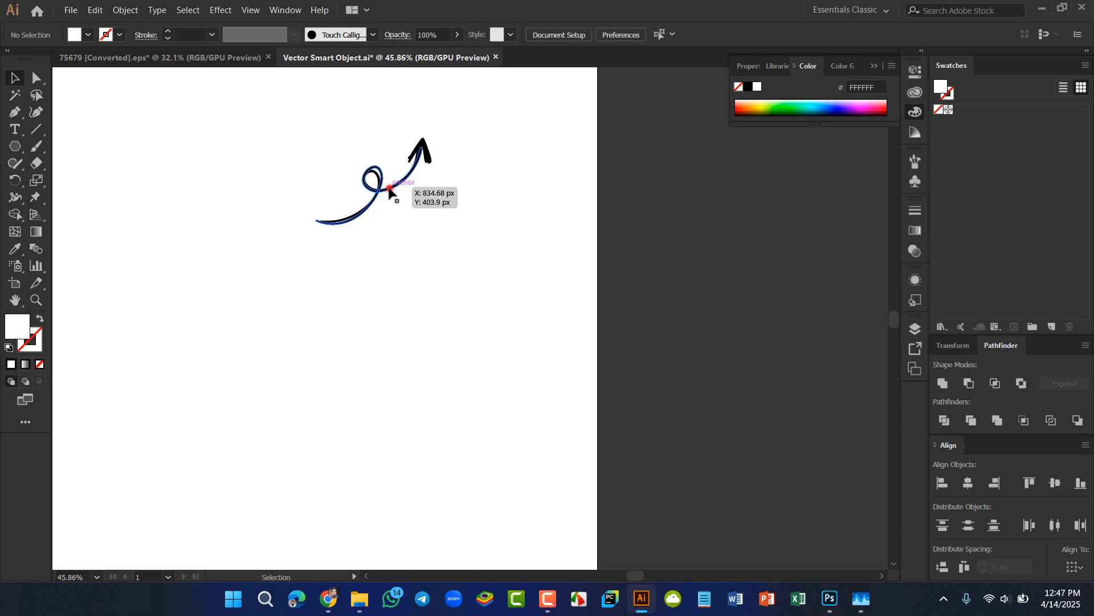
click(390, 191)
click(190, 60)
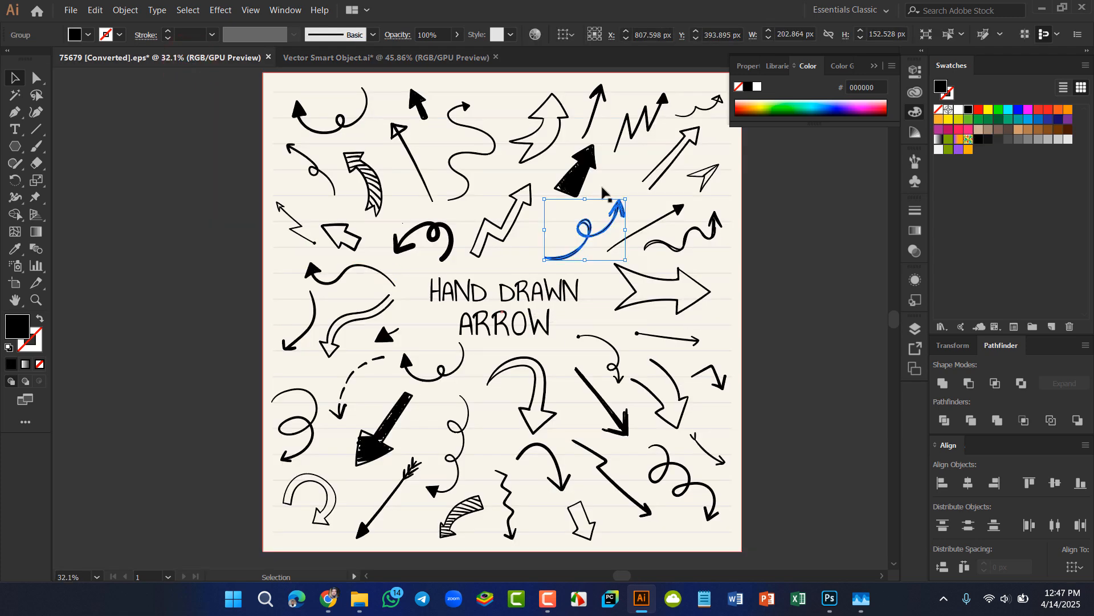
click(788, 268)
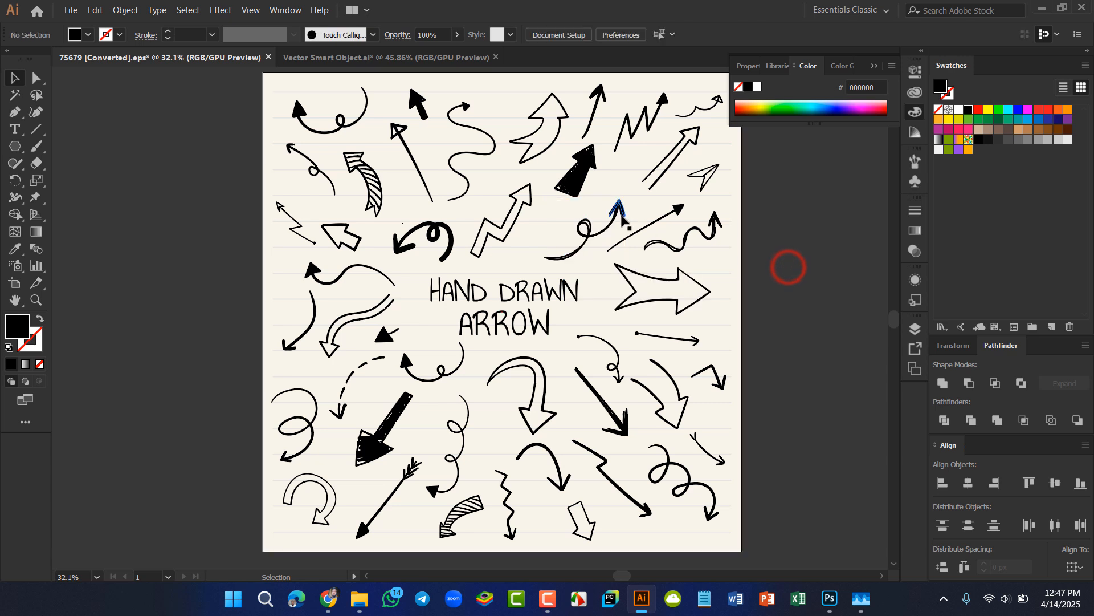
Step: Bring the looped hand-drawn arrow from the Illustrator file into the Photoshop banner and place it between the headline and the shoe
click(415, 57)
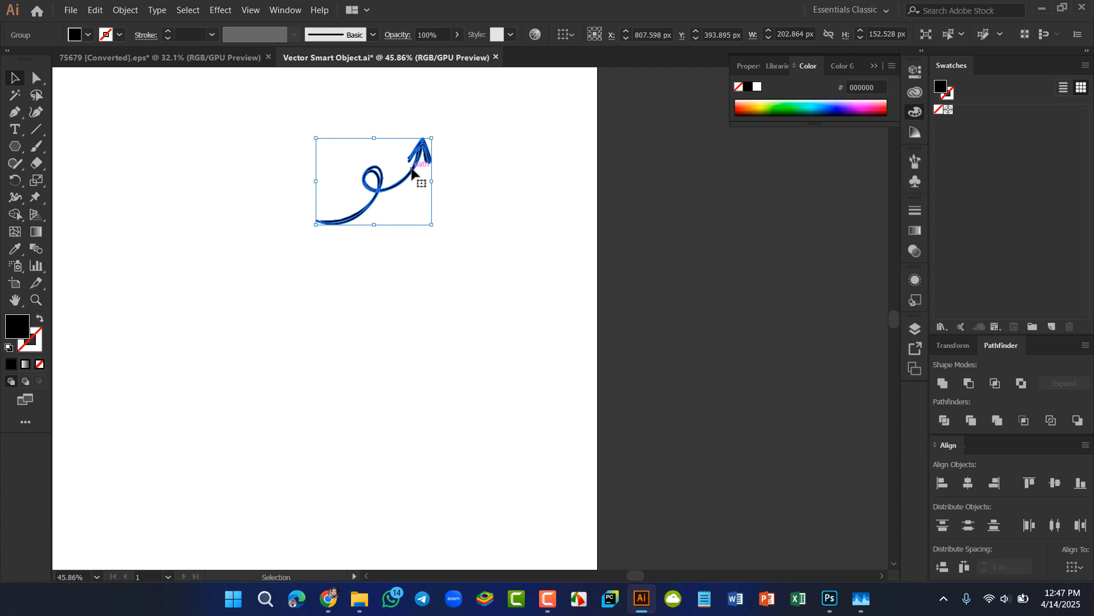
drag(411, 171, 520, 300)
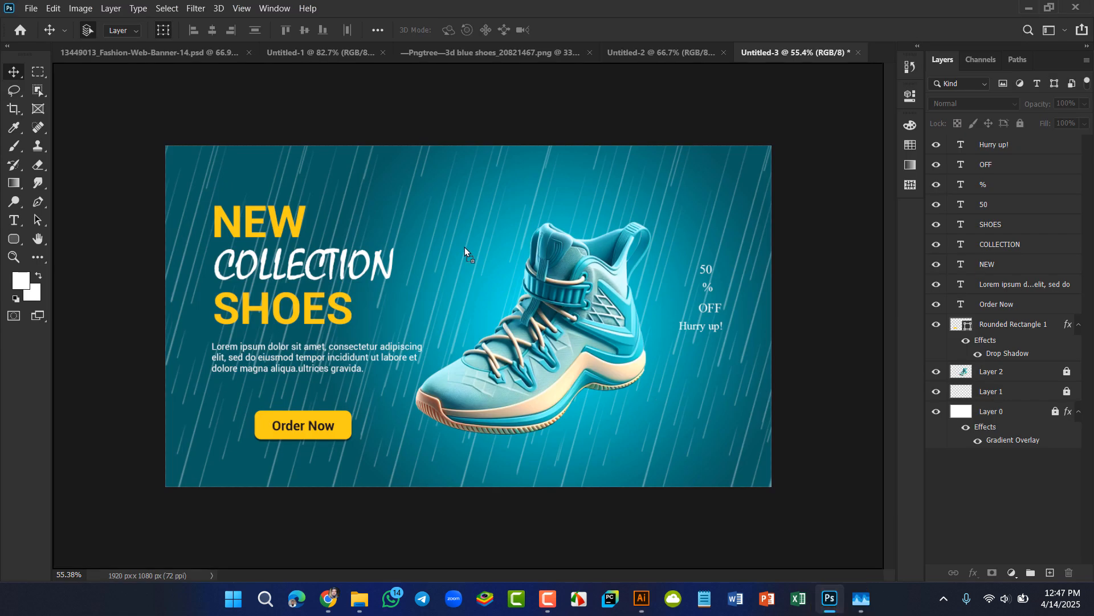
drag(464, 248, 460, 241)
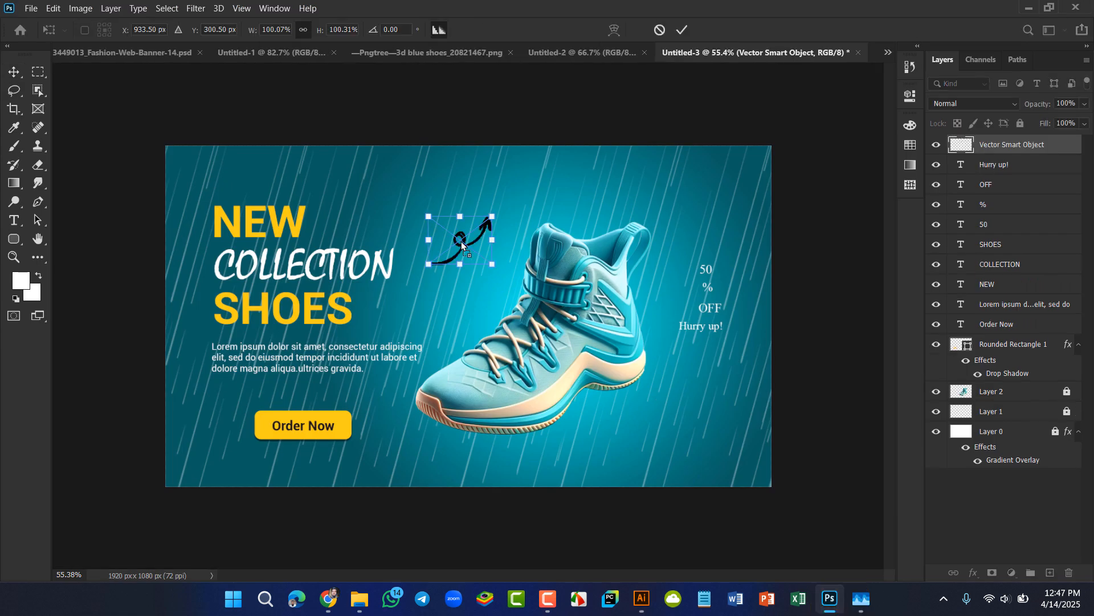
click(683, 31)
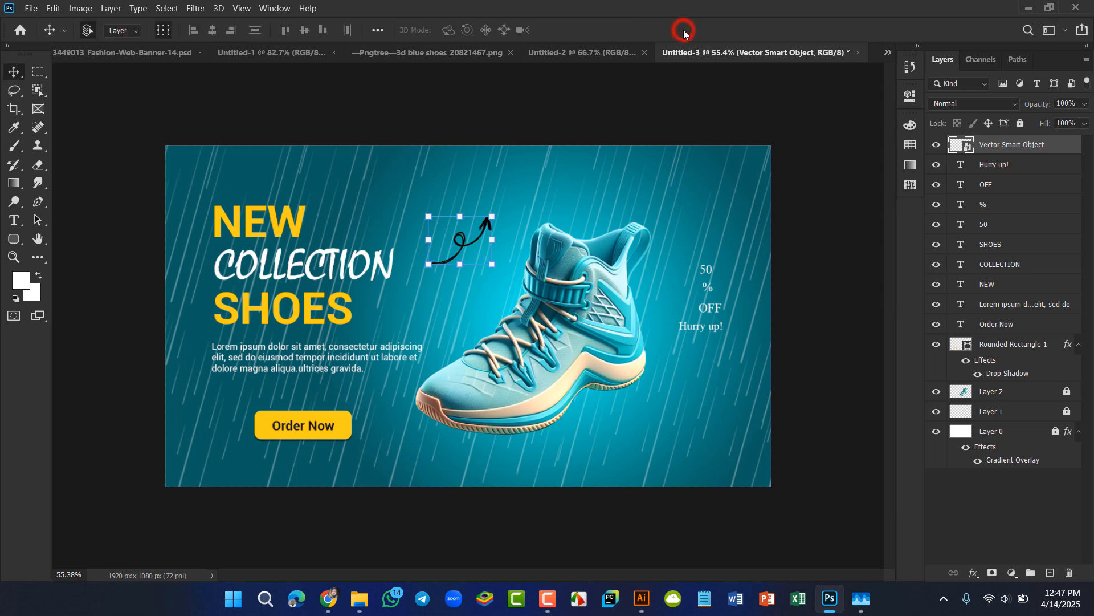
Step: Rasterize the arrow layer and add a Color Overlay in white (ffffff)
right_click(1027, 147)
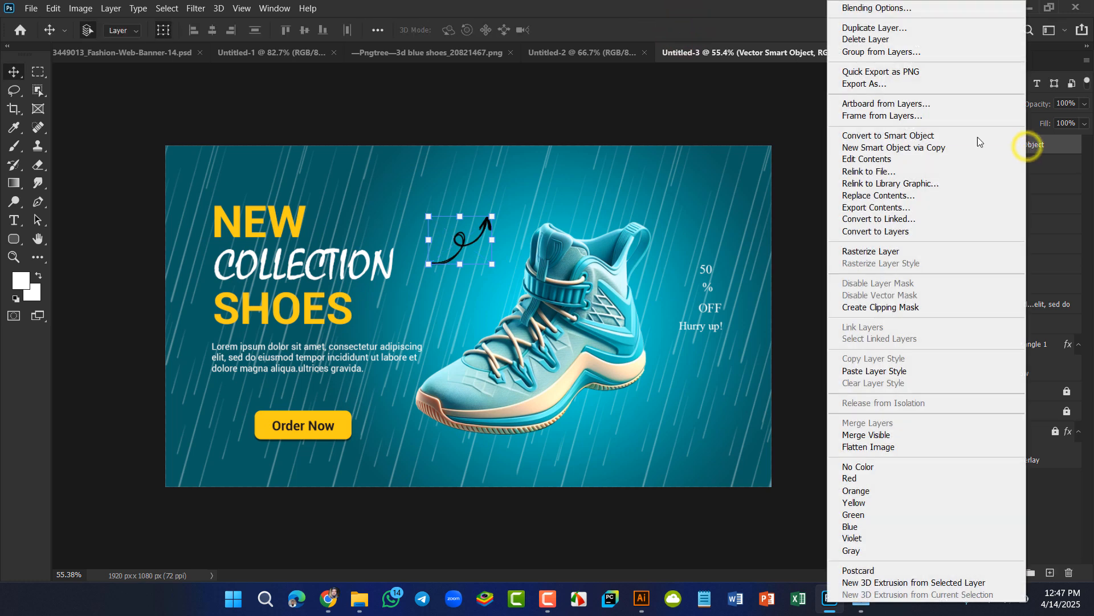
click(903, 252)
right_click(1015, 150)
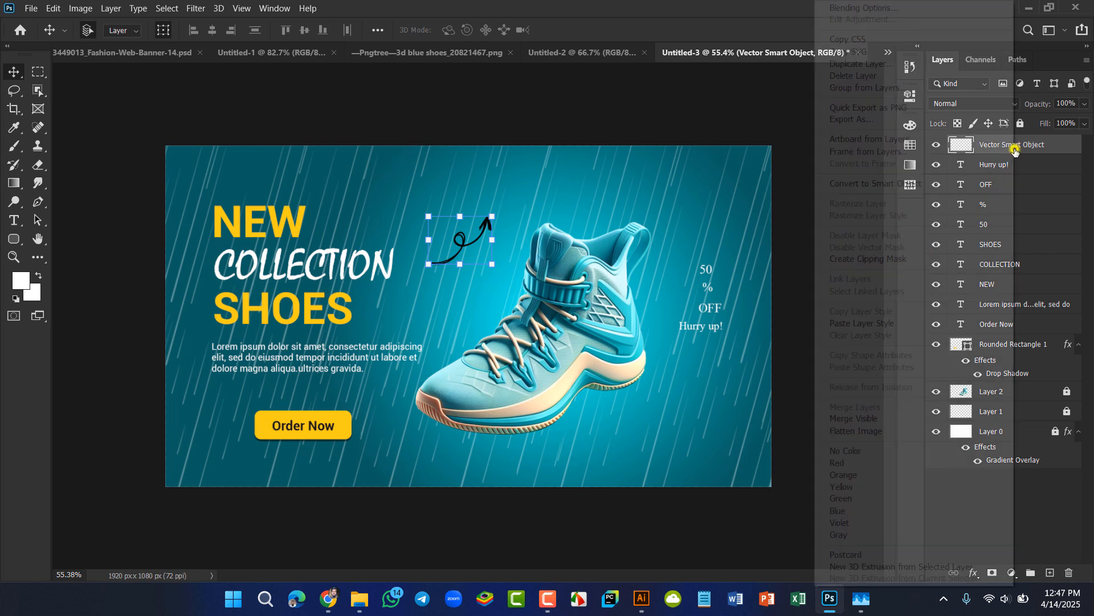
click(899, 10)
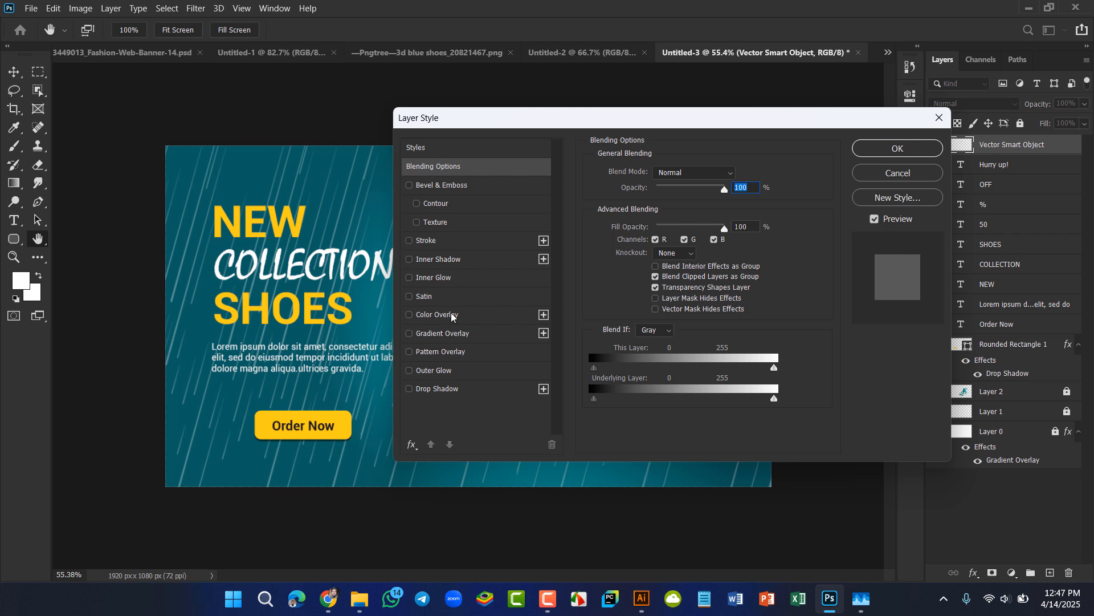
click(453, 315)
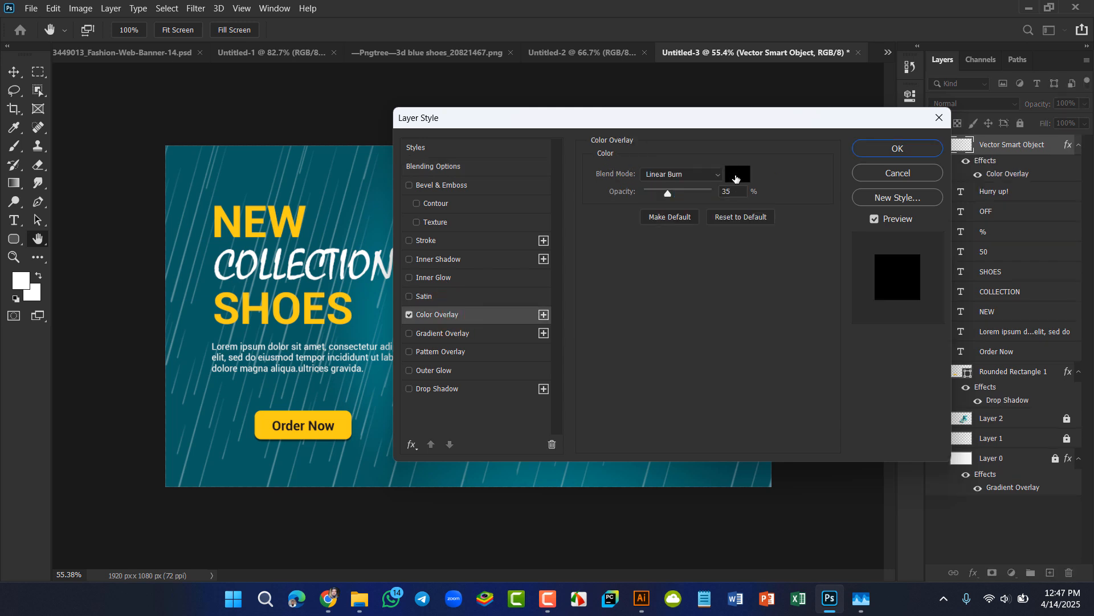
click(736, 179)
drag(711, 154, 671, 82)
key(Return)
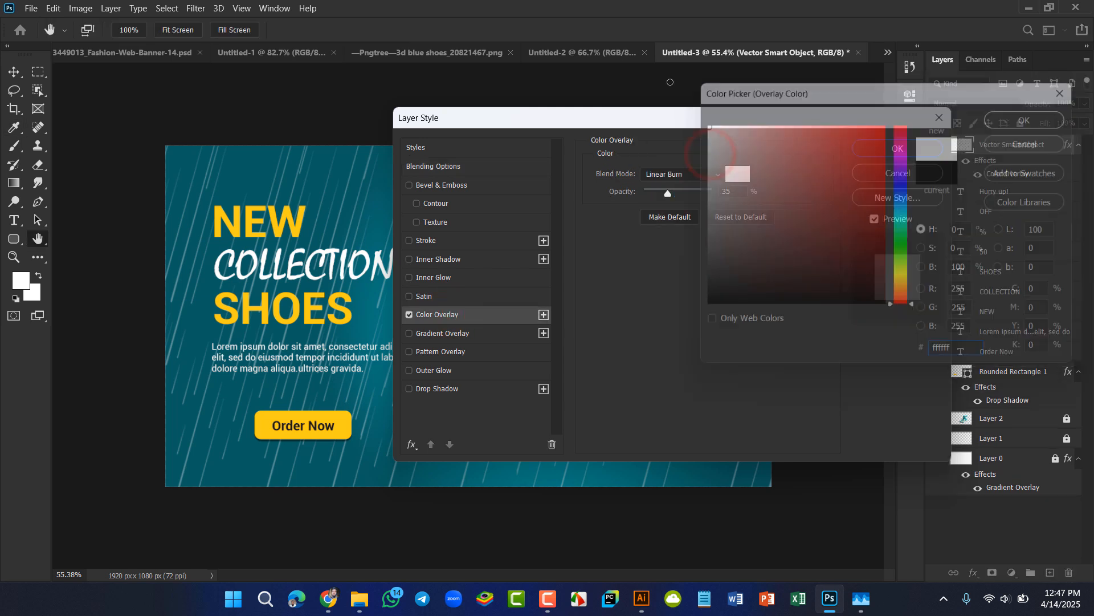
Step: Set the arrow's color overlay to Normal blend mode at 100% opacity and apply it
click(717, 175)
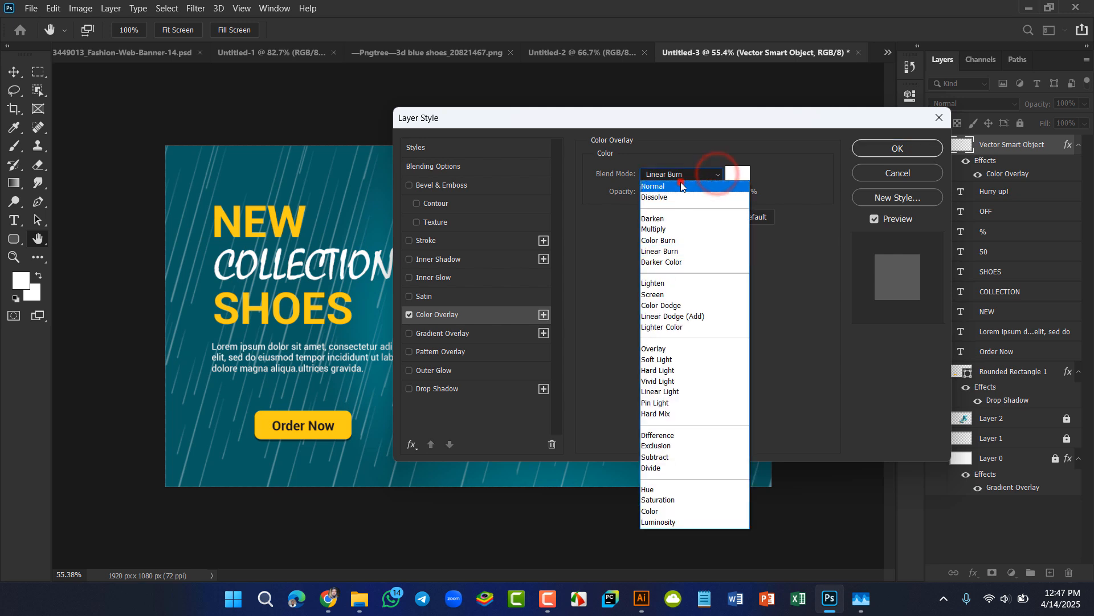
click(681, 182)
drag(670, 194, 784, 194)
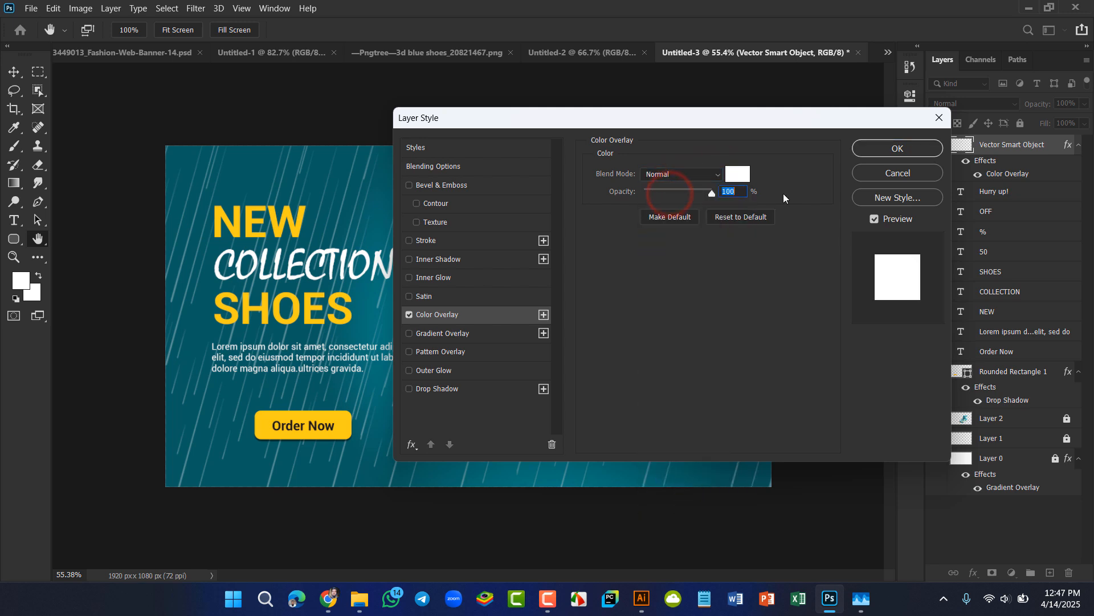
key(Return)
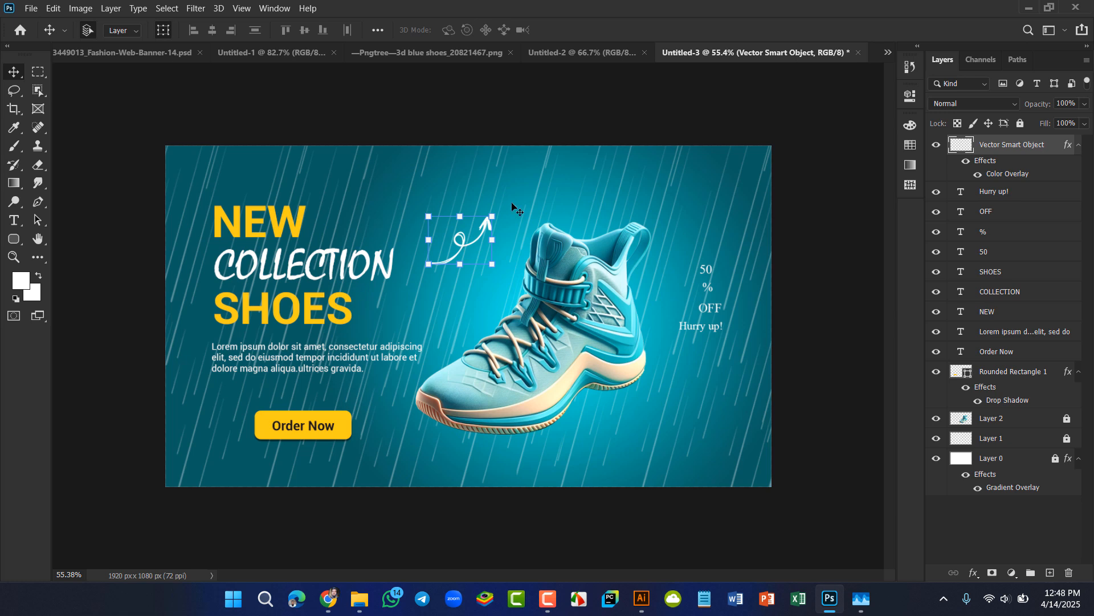
Step: Flip the white arrow and place it beside the Order Now button so it points at the button, shifting the button right to fit
drag(502, 203, 211, 407)
key(Return)
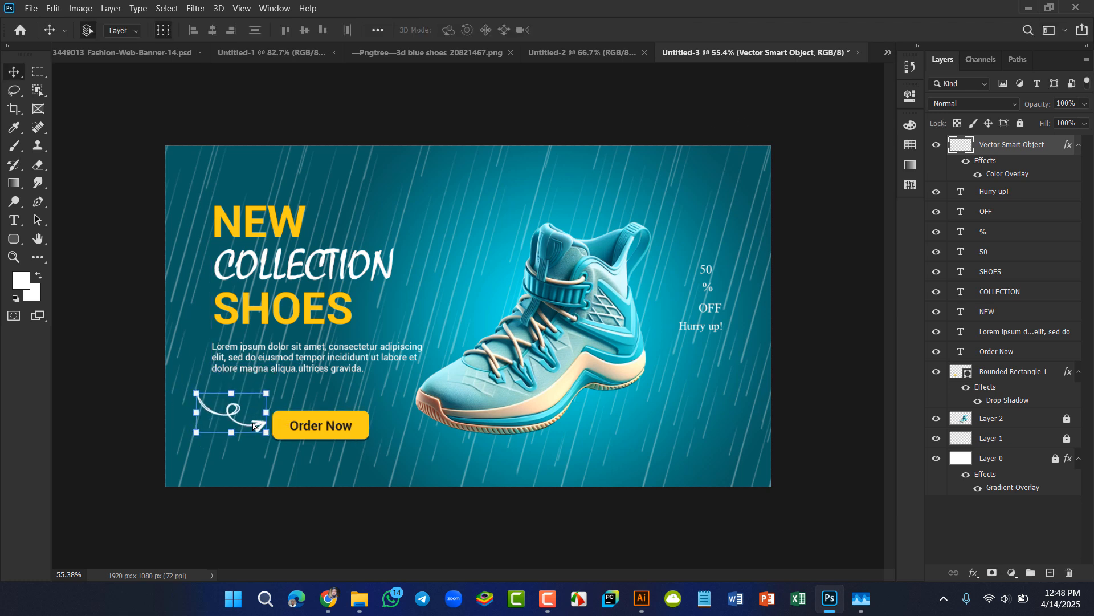
key(shift+Down)
click(97, 308)
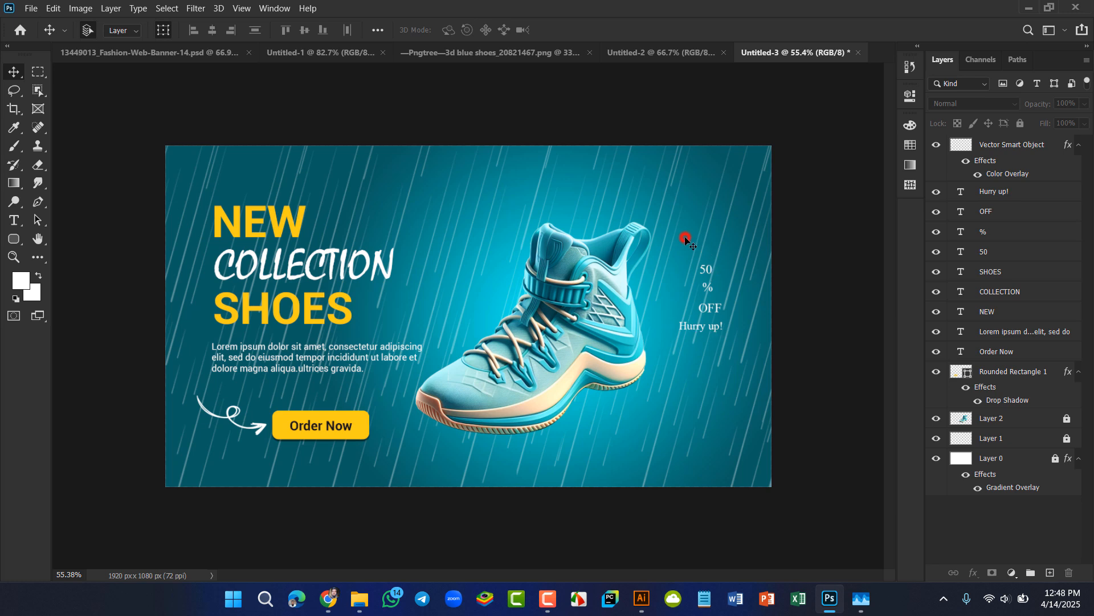
Step: Duplicate the yellow button rectangle below the promotional text and narrow the copy to about 59% of its width
drag(685, 236, 781, 340)
click(805, 374)
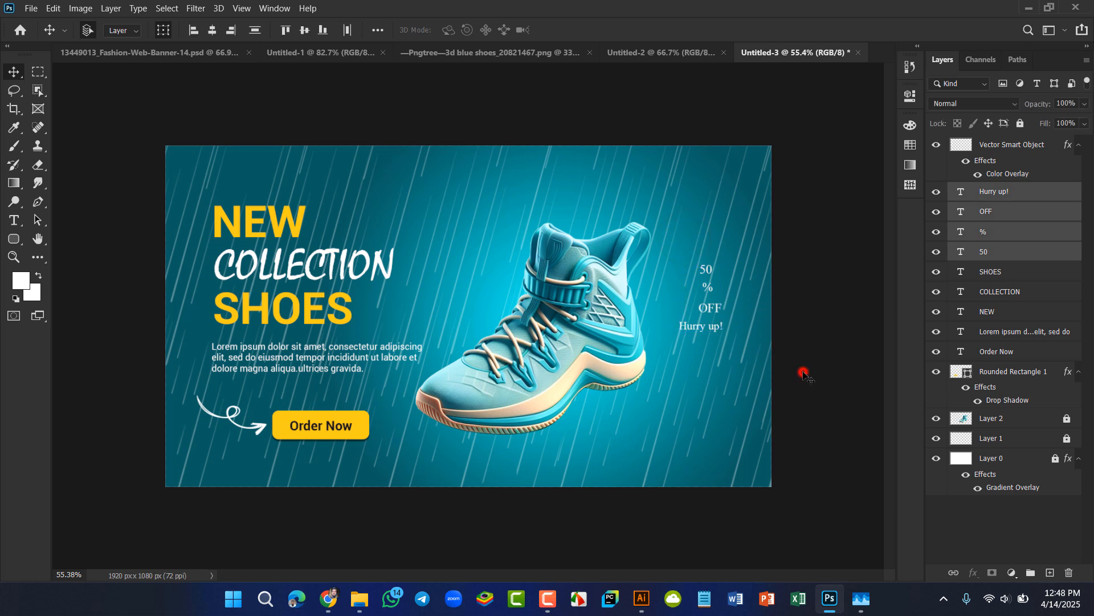
click(280, 422)
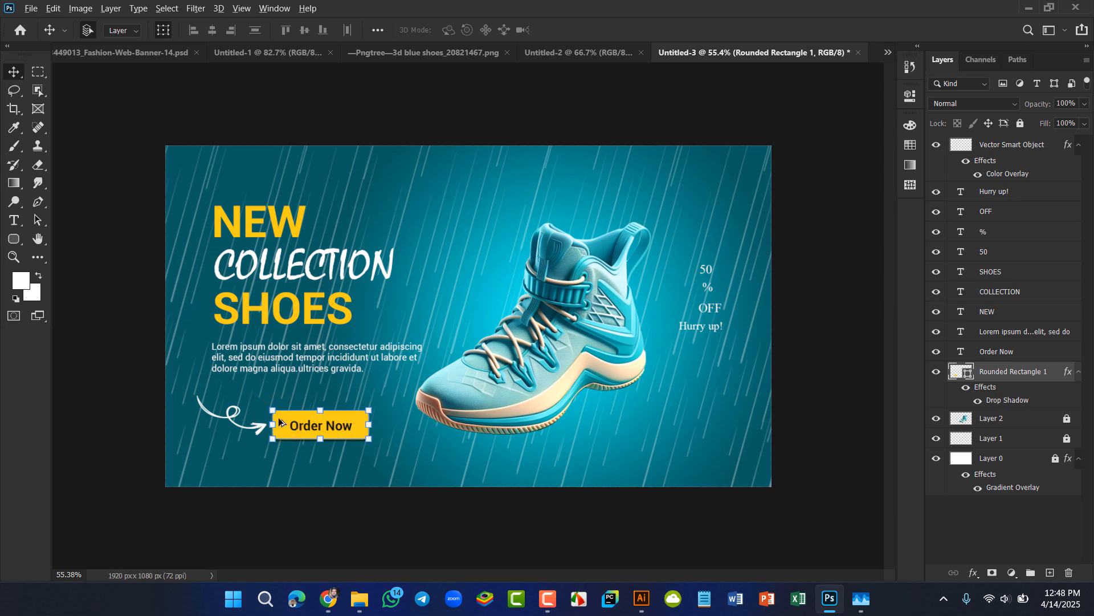
drag(280, 422, 691, 373)
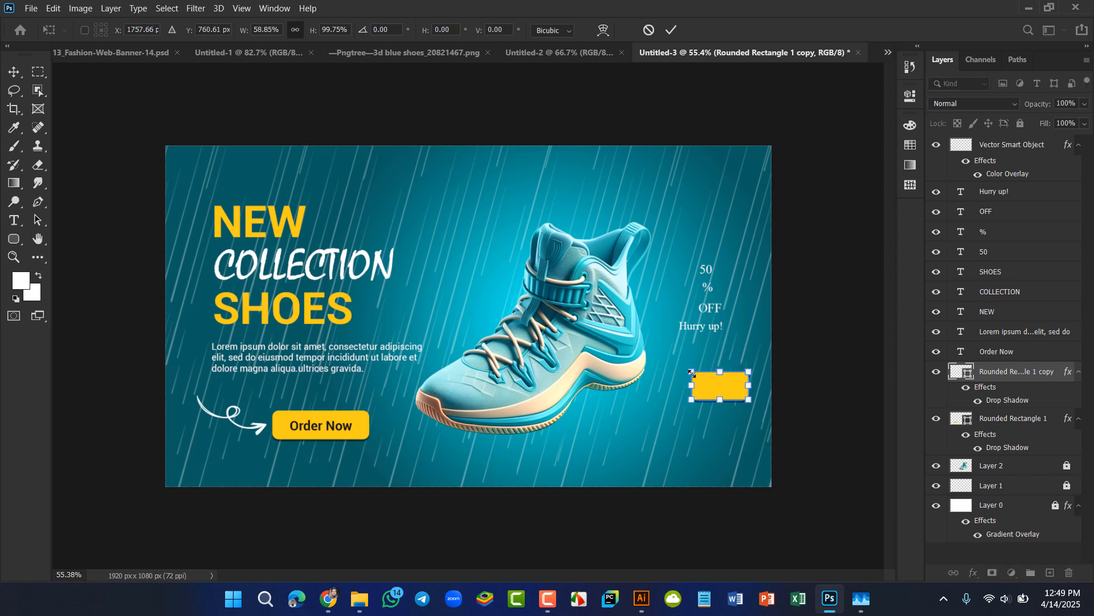
key(Return)
click(803, 365)
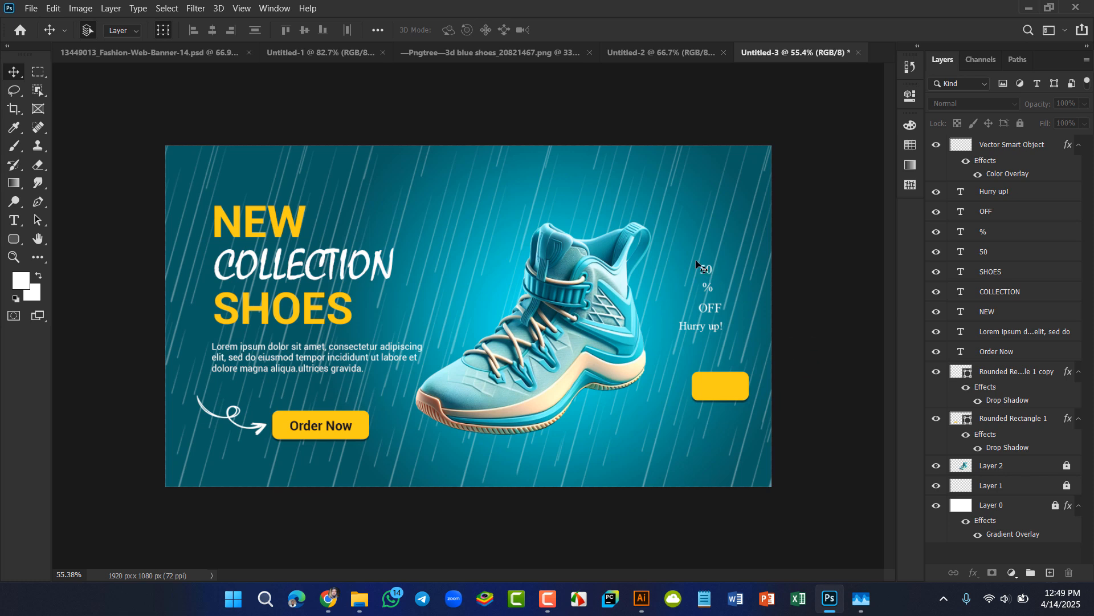
Step: Set the font of the "50", "%", "OFF" and "Hurry up!" texts to Roboto Bold
drag(677, 263, 724, 338)
click(794, 359)
drag(686, 260, 723, 329)
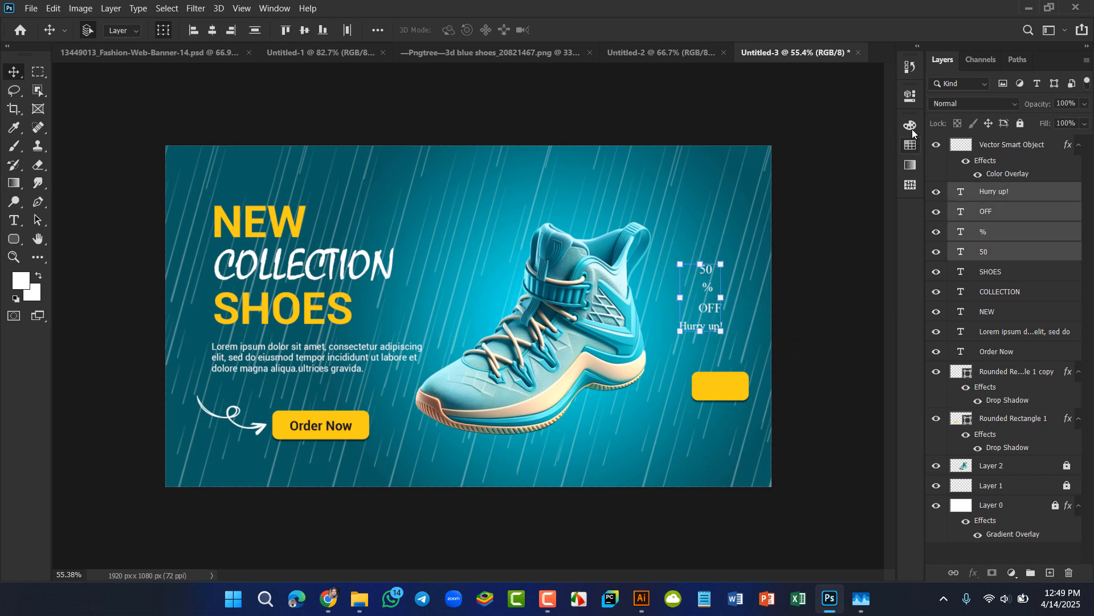
click(908, 102)
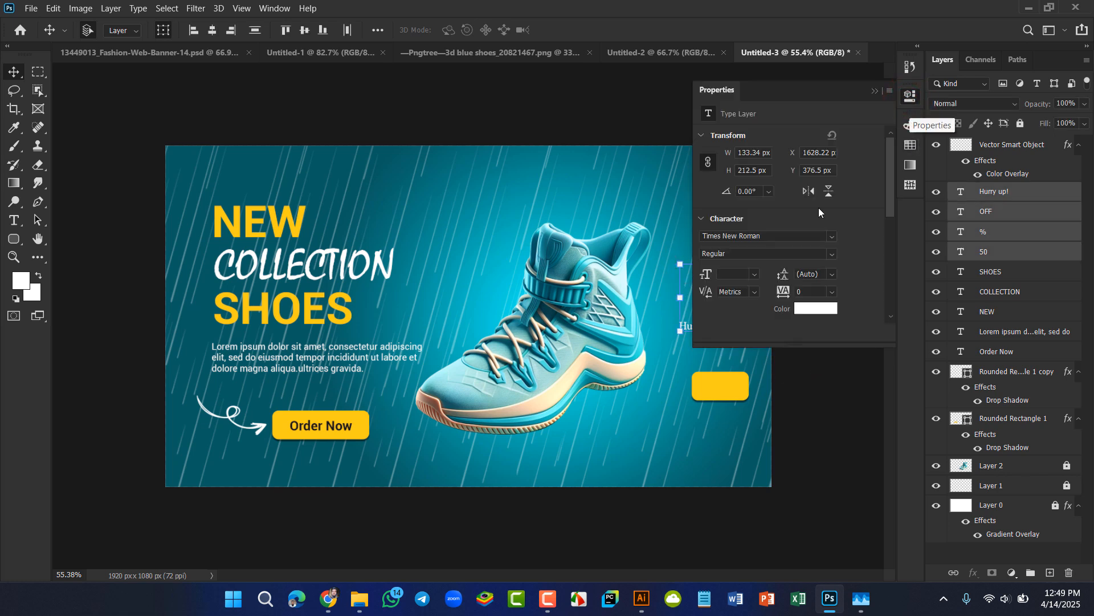
click(780, 234)
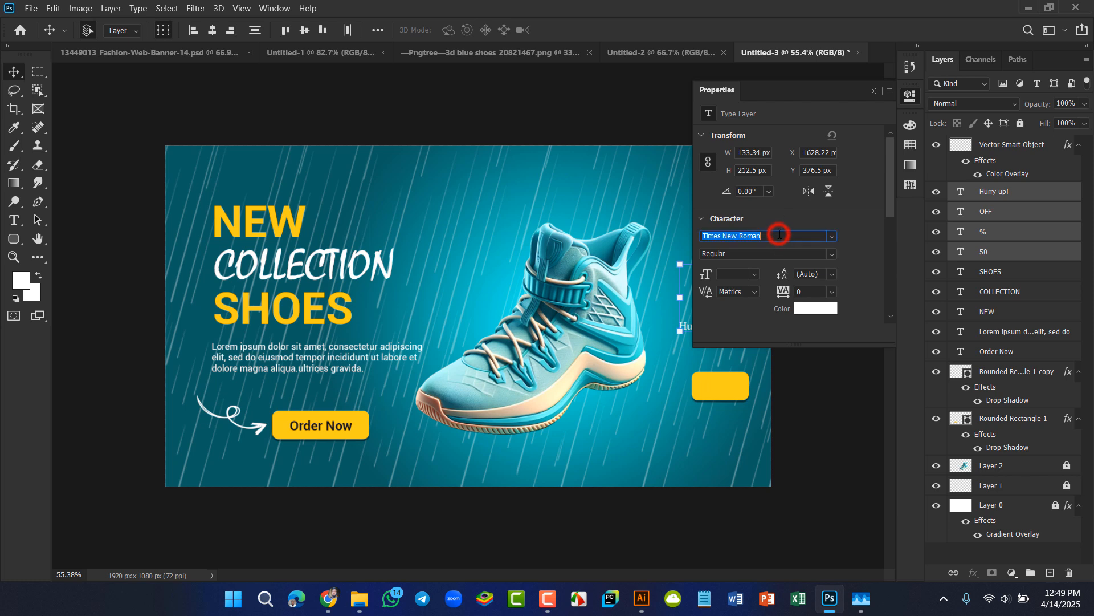
text(rob)
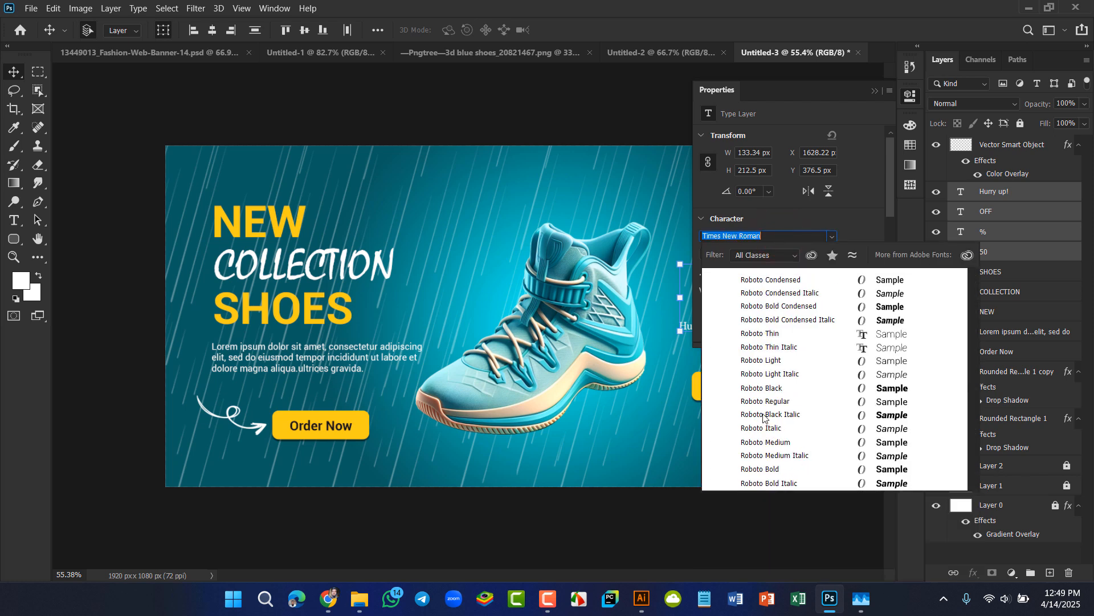
click(783, 468)
click(816, 396)
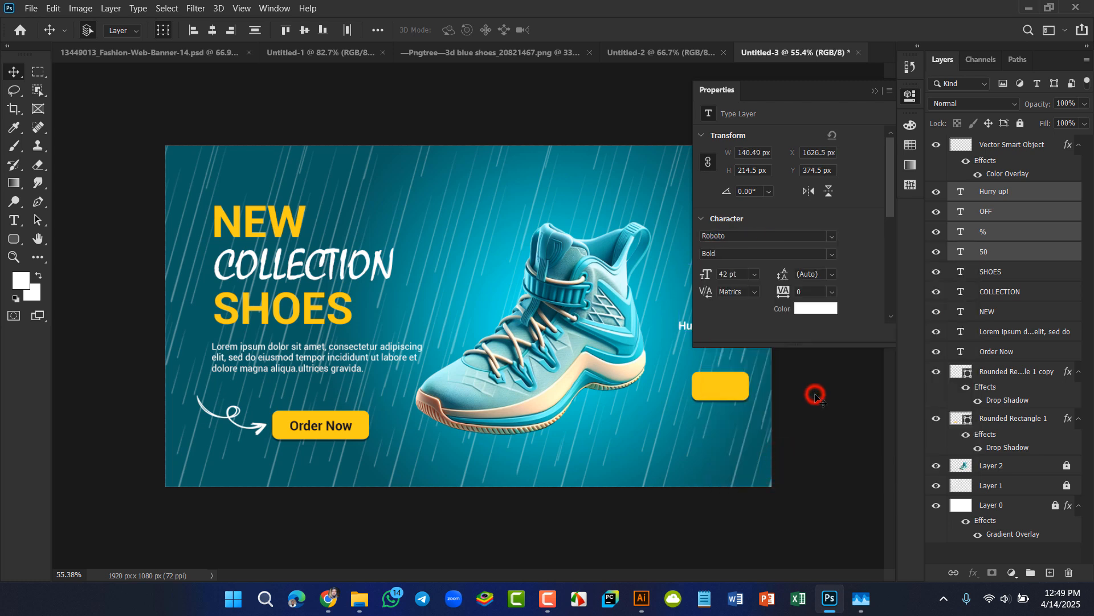
click(874, 89)
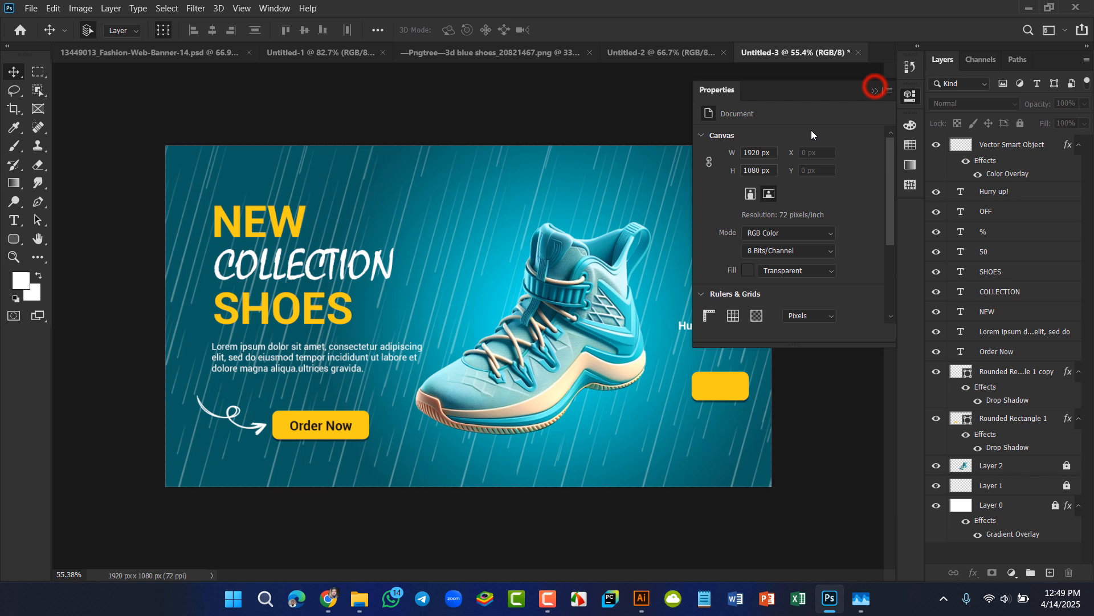
click(870, 89)
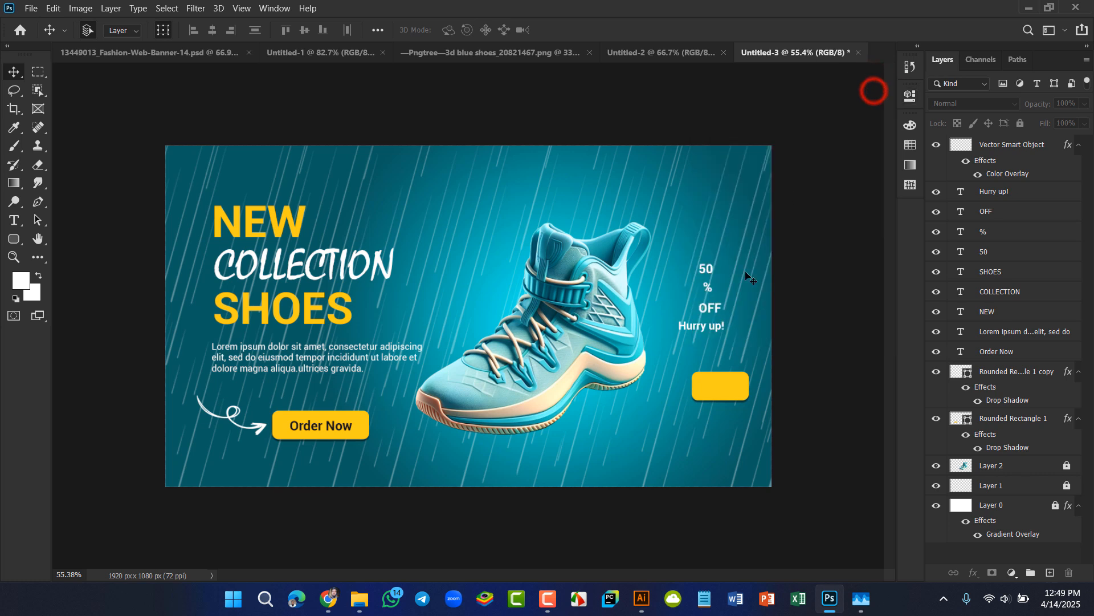
Step: Move the "50", "%", "OFF" and "Hurry up!" texts onto the small yellow rectangle, with "Hurry up!" above and "OFF" below the percentage
drag(701, 269, 703, 387)
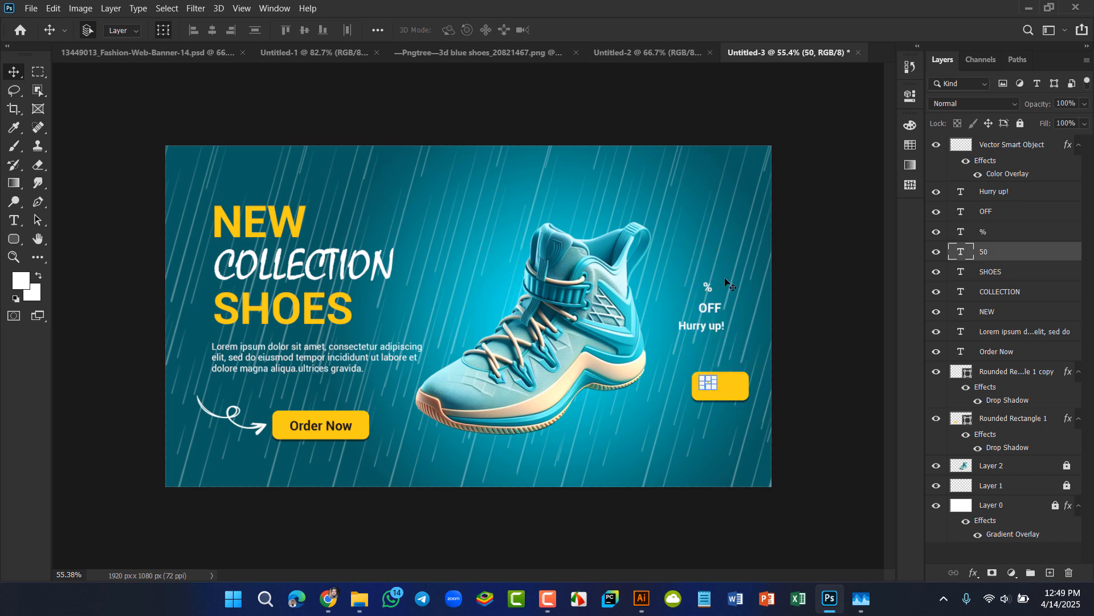
click(724, 278)
drag(709, 288, 726, 382)
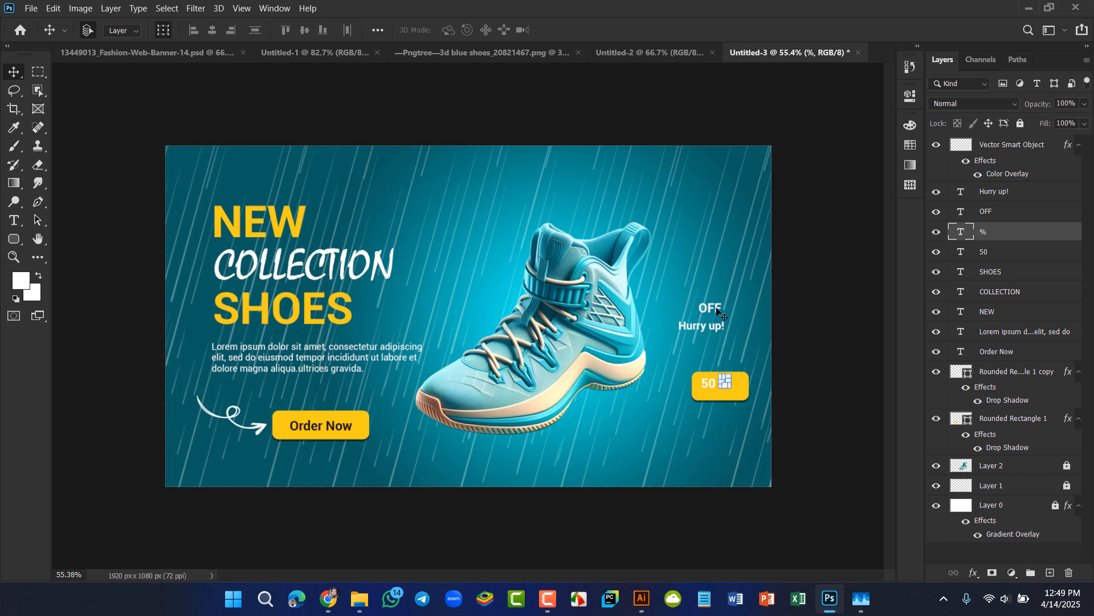
drag(712, 310, 727, 398)
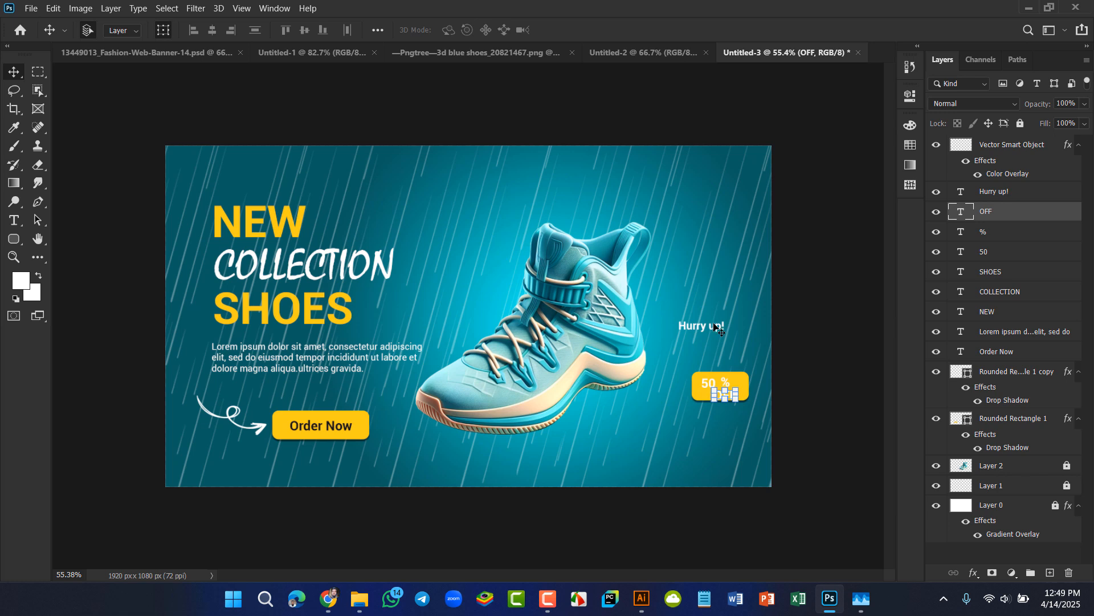
drag(714, 331, 728, 378)
scroll(728, 378, down, 4)
scroll(728, 379, up, 10)
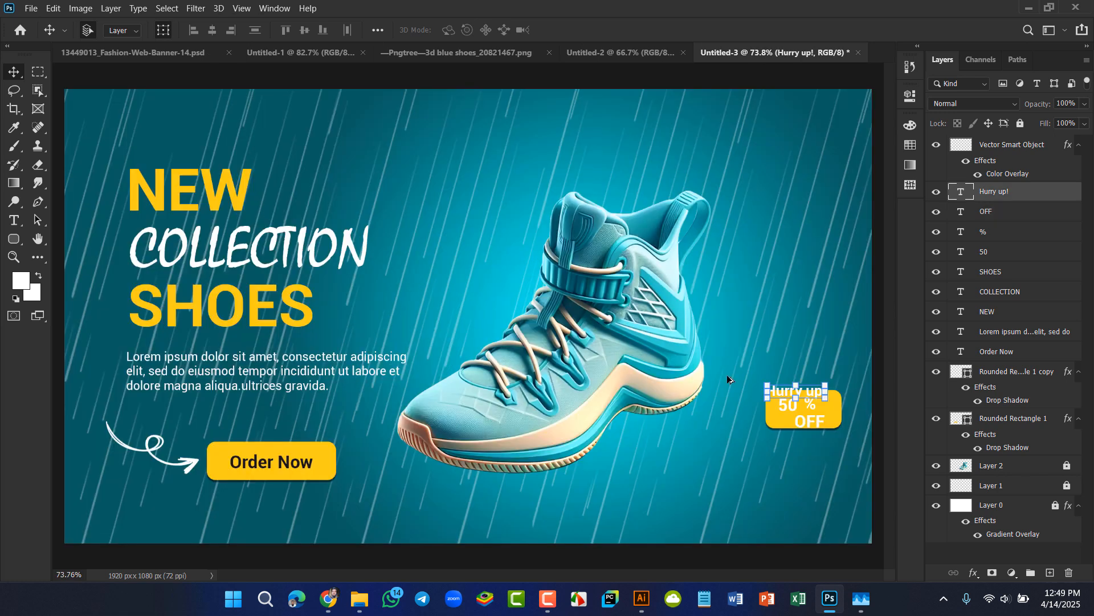
Step: Move the "Hurry up!" text above the small yellow rectangle and enlarge the "50" inside it
scroll(727, 374, right, 6)
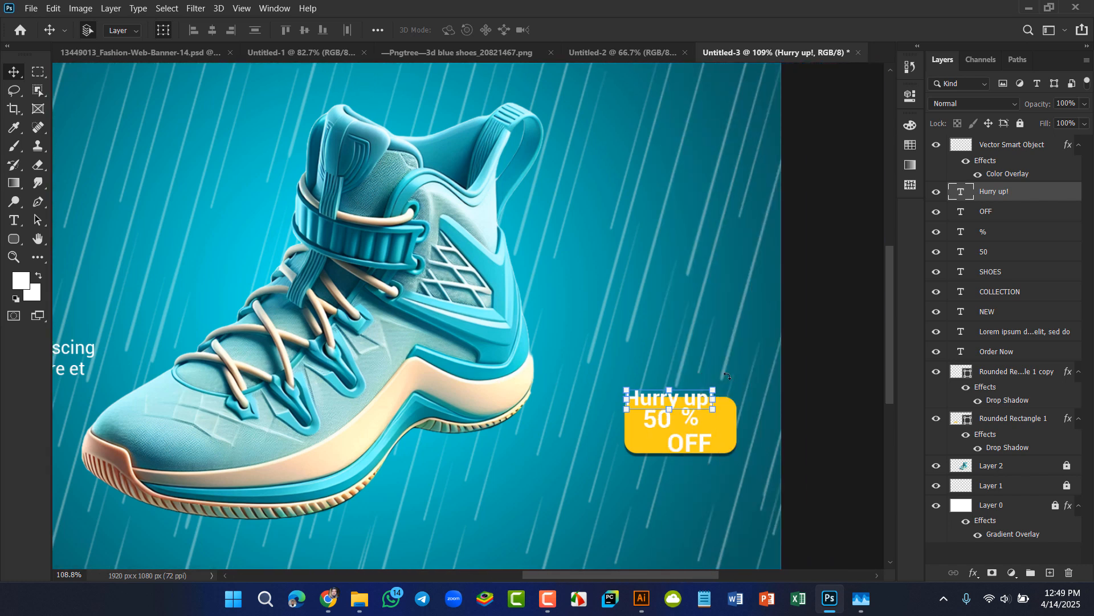
scroll(778, 423, up, 6)
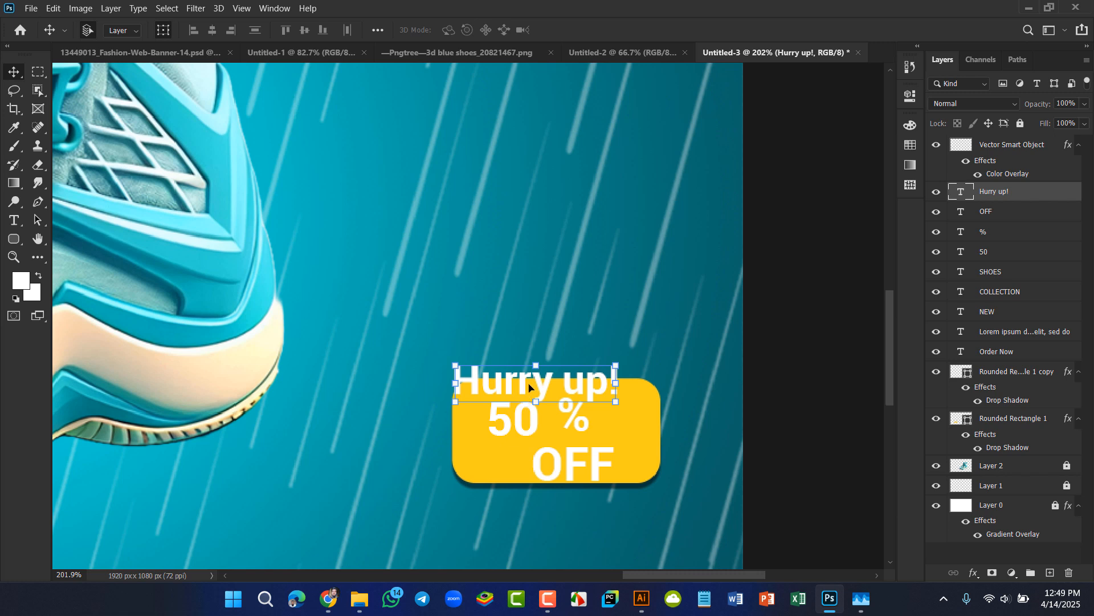
drag(524, 423, 571, 497)
key(ctrl+t)
drag(536, 457, 603, 458)
key(Return)
Step: Position the "%" sign directly beside the enlarged "50" on the yellow rectangle
click(590, 428)
mouse_move(587, 399)
mouse_down()
mouse_move(593, 371)
mouse_move(581, 408)
mouse_up()
click(574, 414)
key(Return)
Step: Shrink the "OFF" text and fit it directly beneath the "%" sign, beside the "50"
click(606, 457)
drag(638, 437, 589, 426)
key(Return)
click(730, 462)
click(713, 469)
key(Return)
click(611, 458)
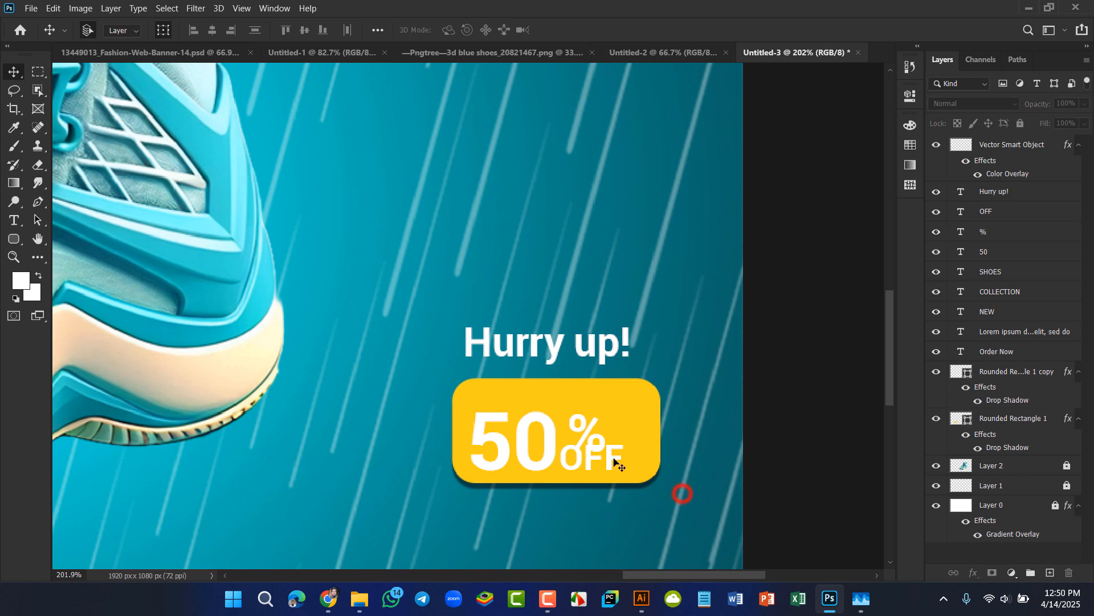
drag(623, 440, 609, 459)
key(Return)
click(586, 428)
key(Return)
click(682, 506)
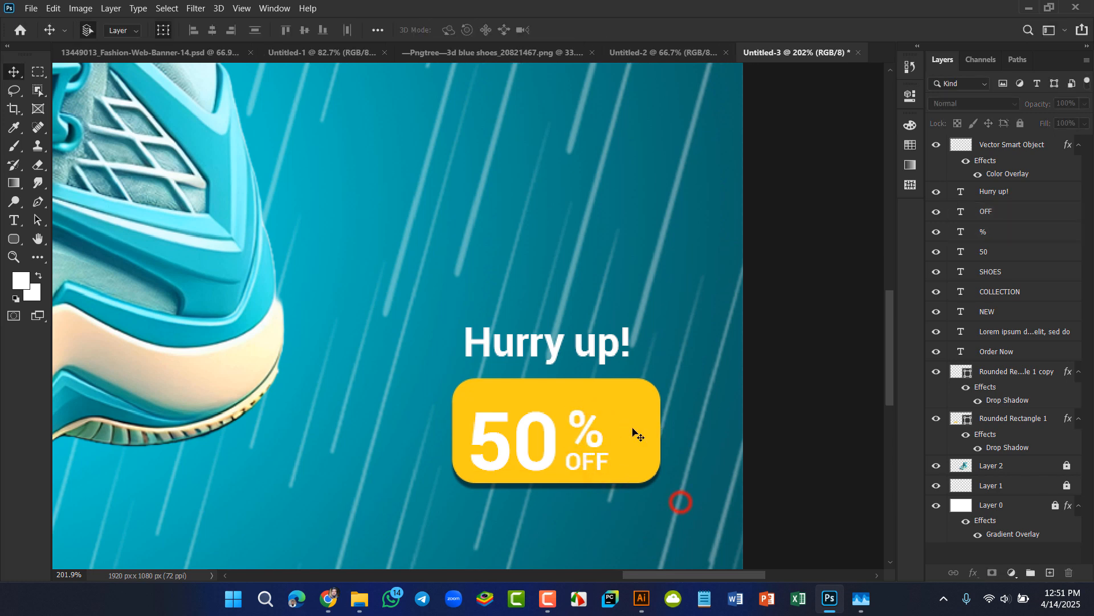
Step: Move "Hurry up!" onto the yellow rectangle above the "50" and scale it down to about 114 px wide
drag(555, 346, 555, 392)
drag(631, 376, 583, 393)
key(Return)
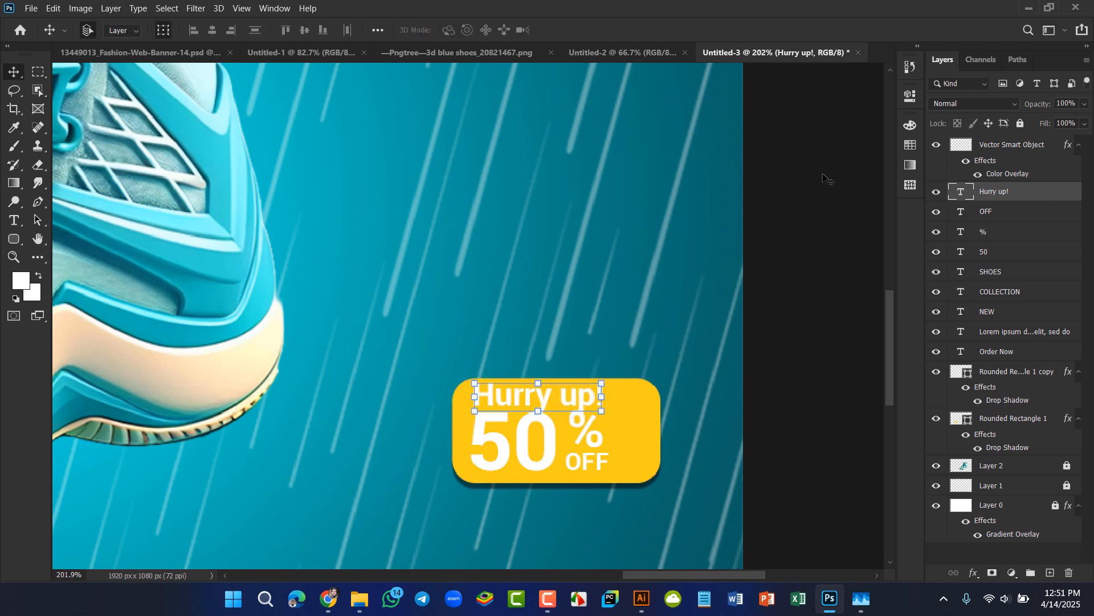
Step: Set the font of the "Hurry up!" text to Mistral Regular and nudge it slightly up and left
click(909, 97)
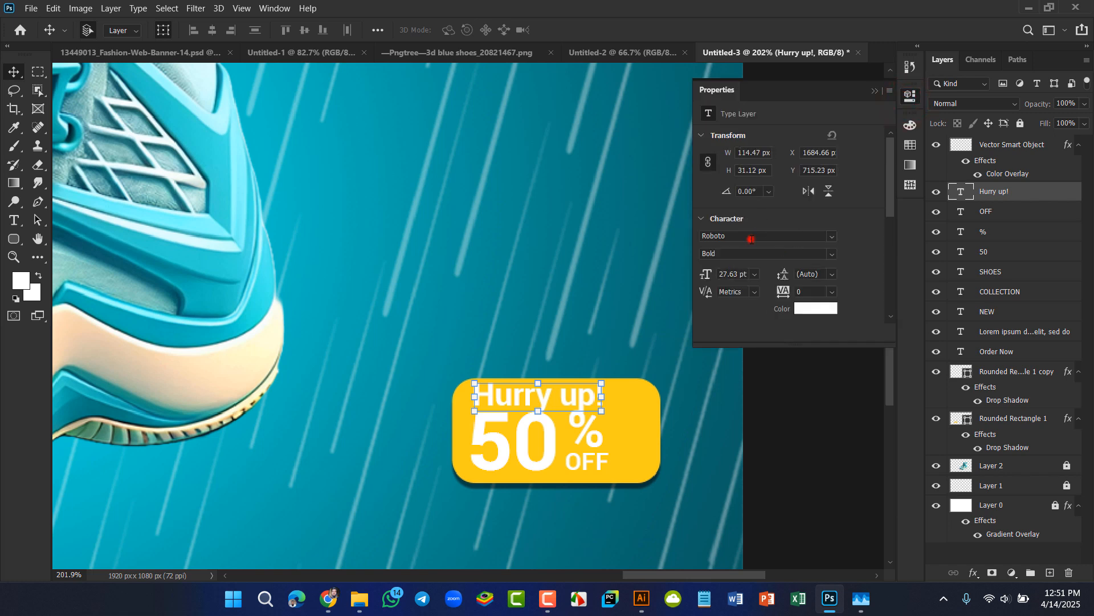
click(752, 239)
key(BackSpace)
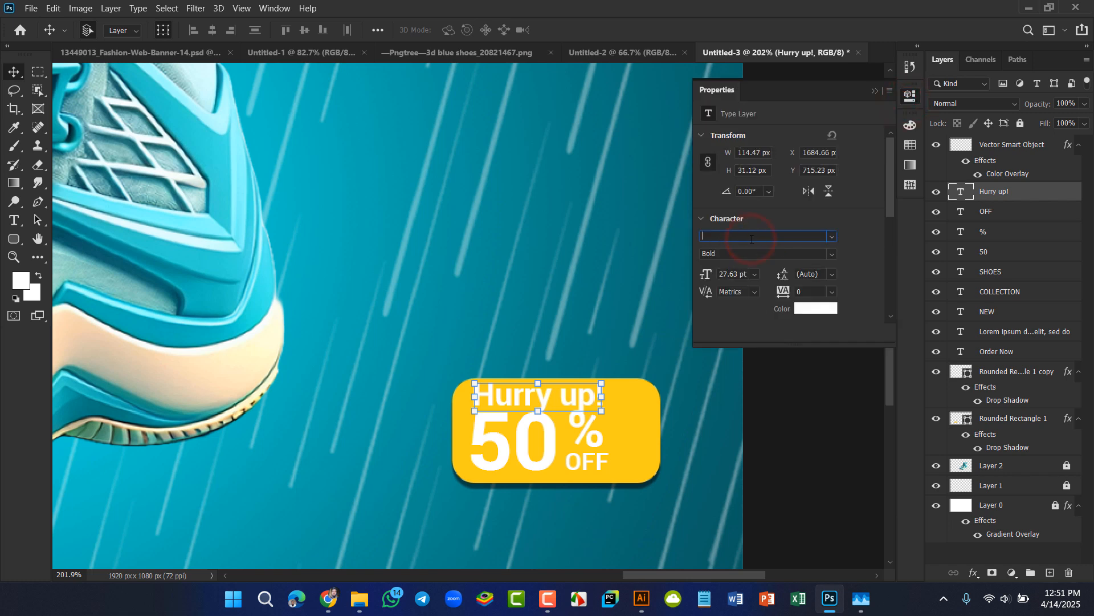
click(832, 236)
click(785, 294)
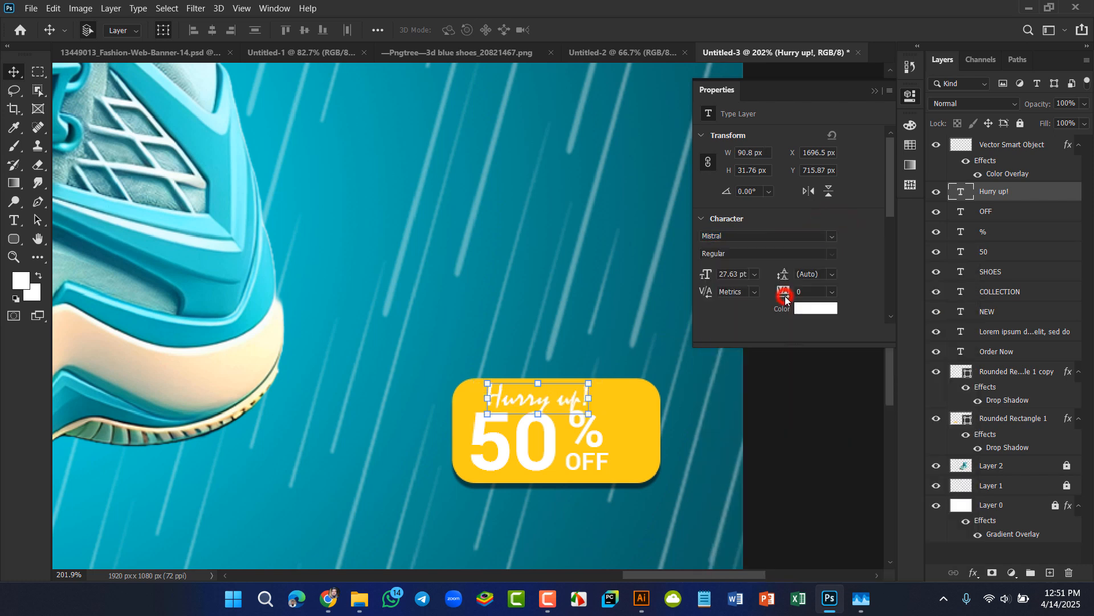
click(704, 471)
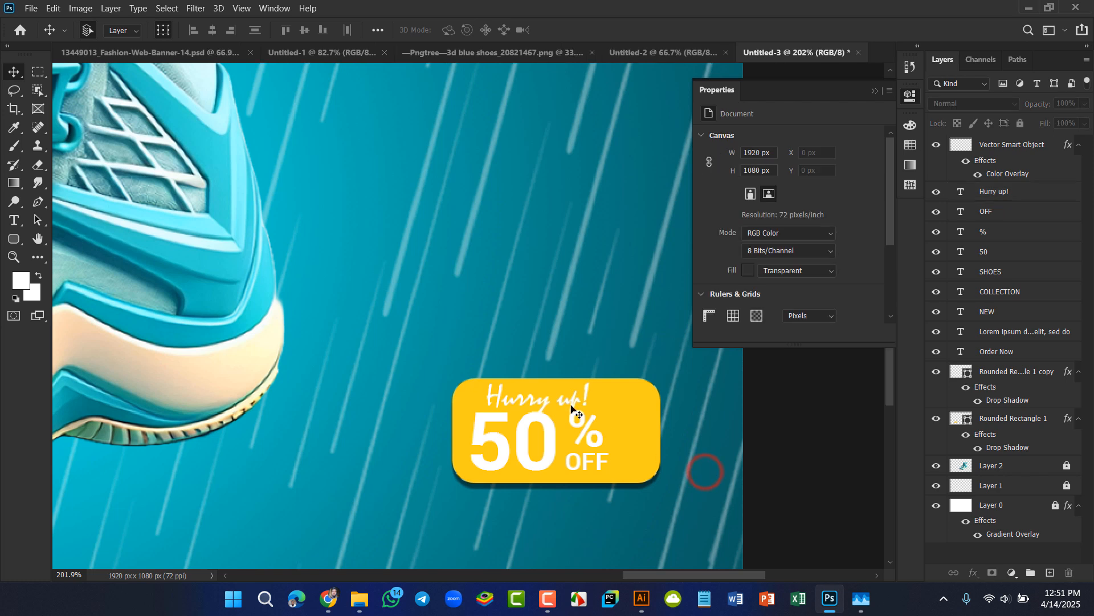
drag(525, 401, 523, 398)
click(696, 492)
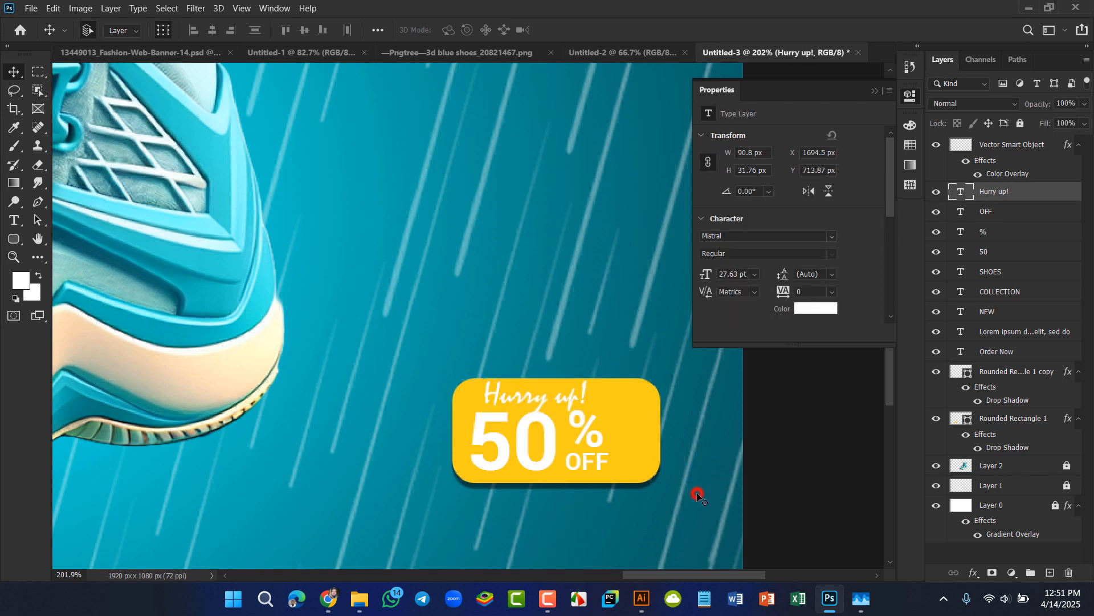
Step: Resize the yellow rectangle around the discount texts to about 190 × 106 px, leaving margin on all sides
click(643, 428)
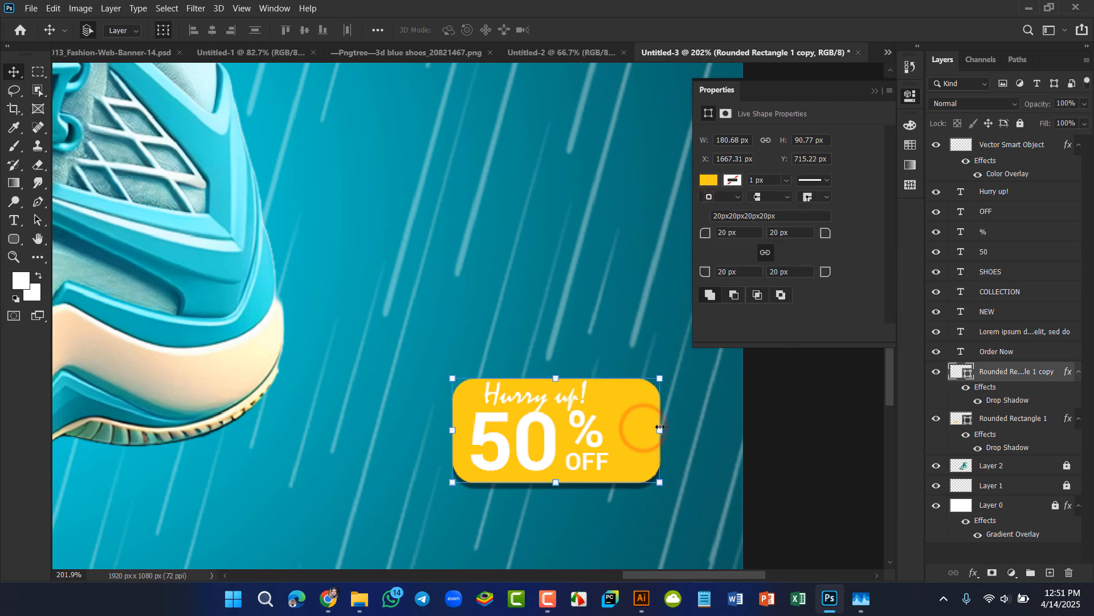
drag(661, 429, 642, 429)
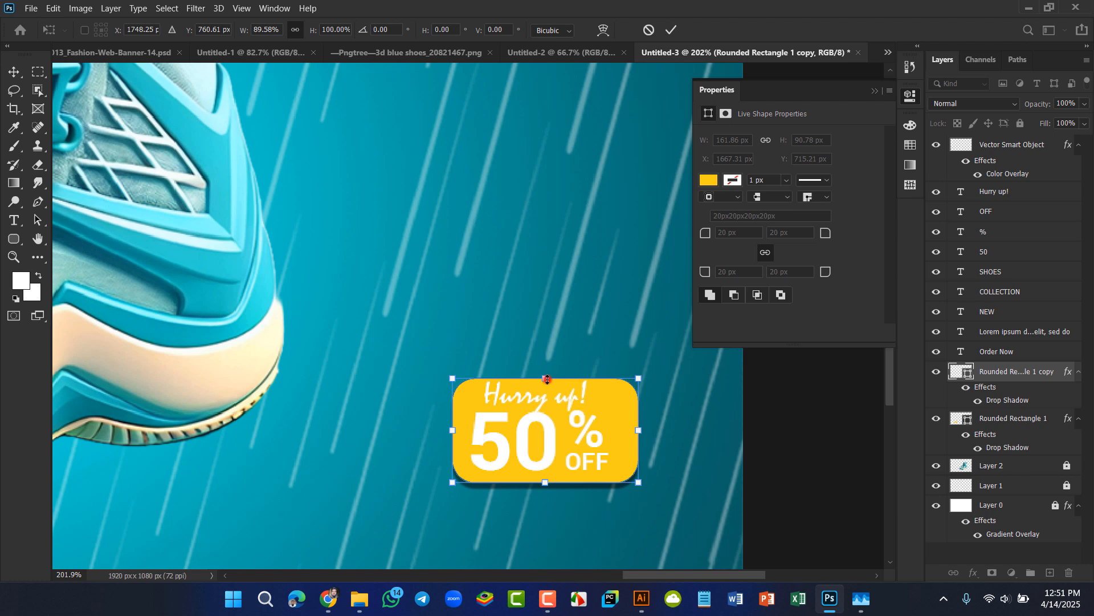
drag(548, 379, 547, 371)
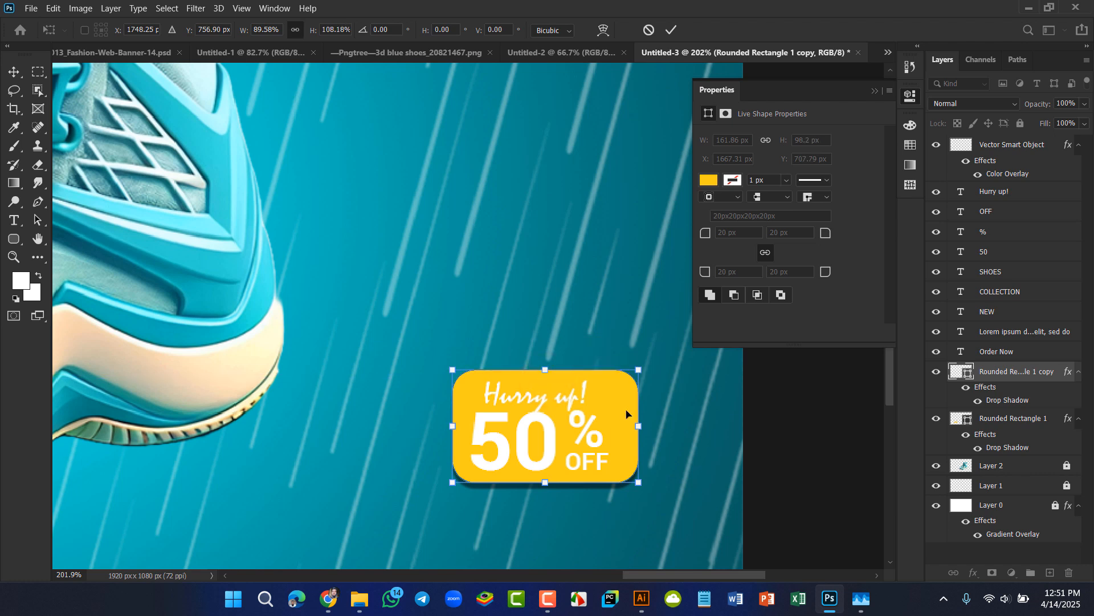
drag(627, 412, 647, 429)
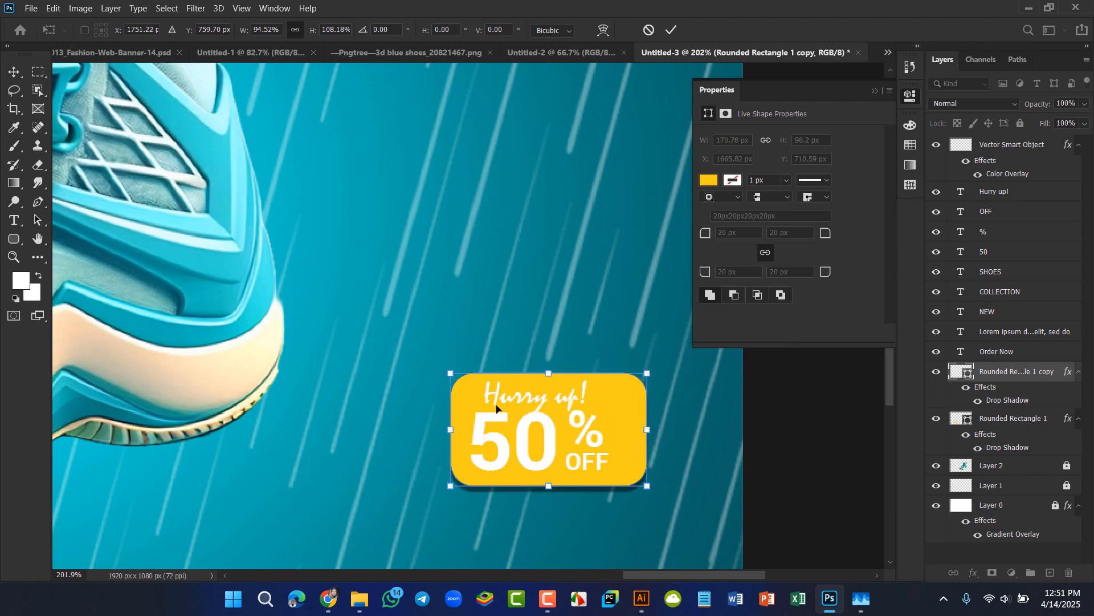
drag(449, 430, 427, 429)
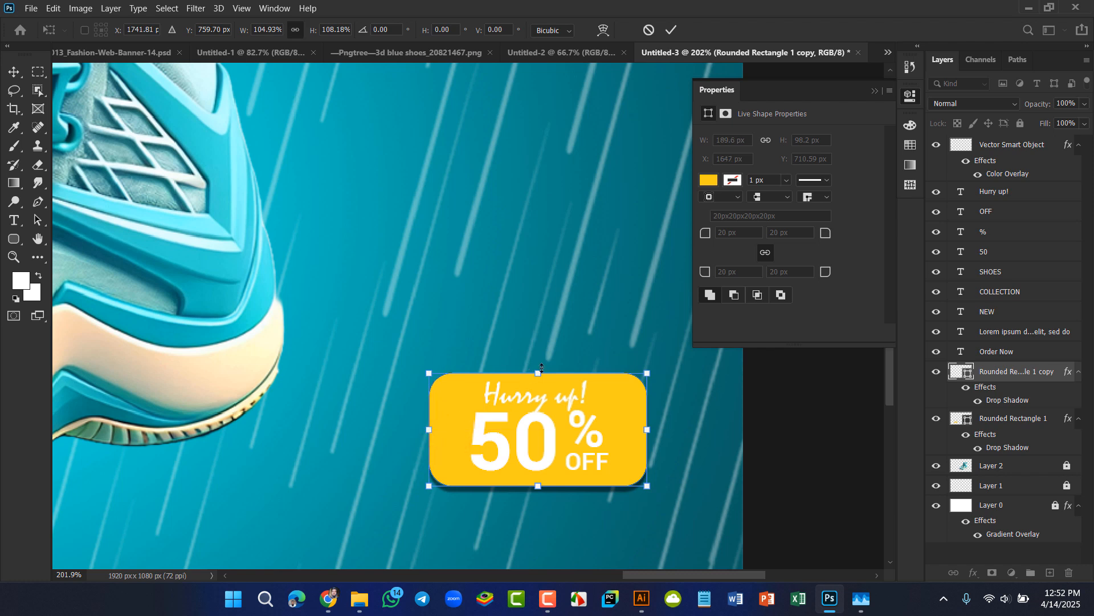
drag(542, 368, 542, 365)
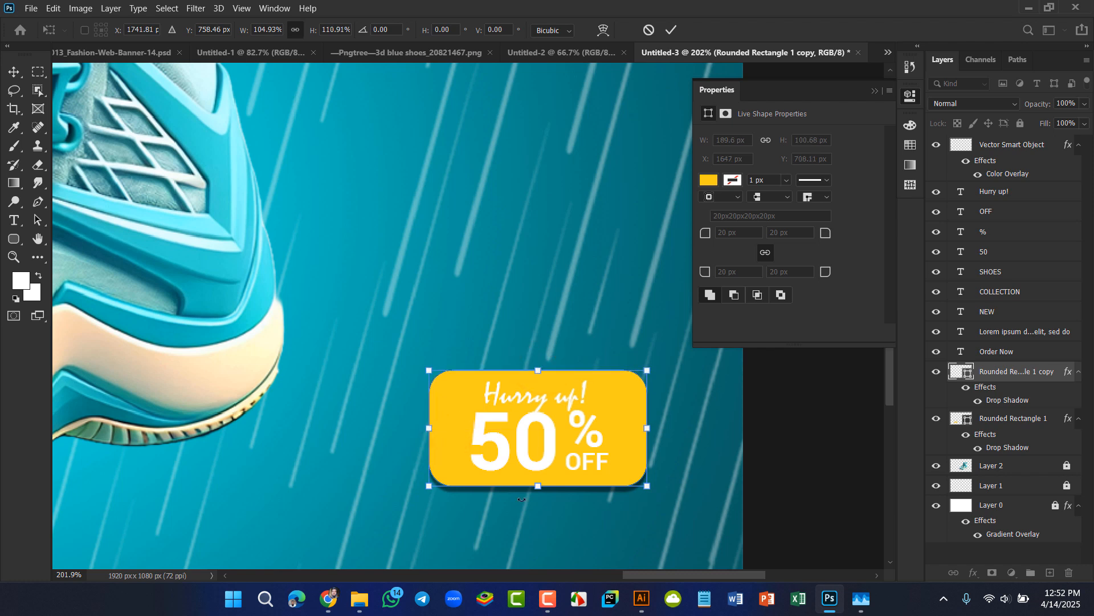
drag(538, 486, 537, 491)
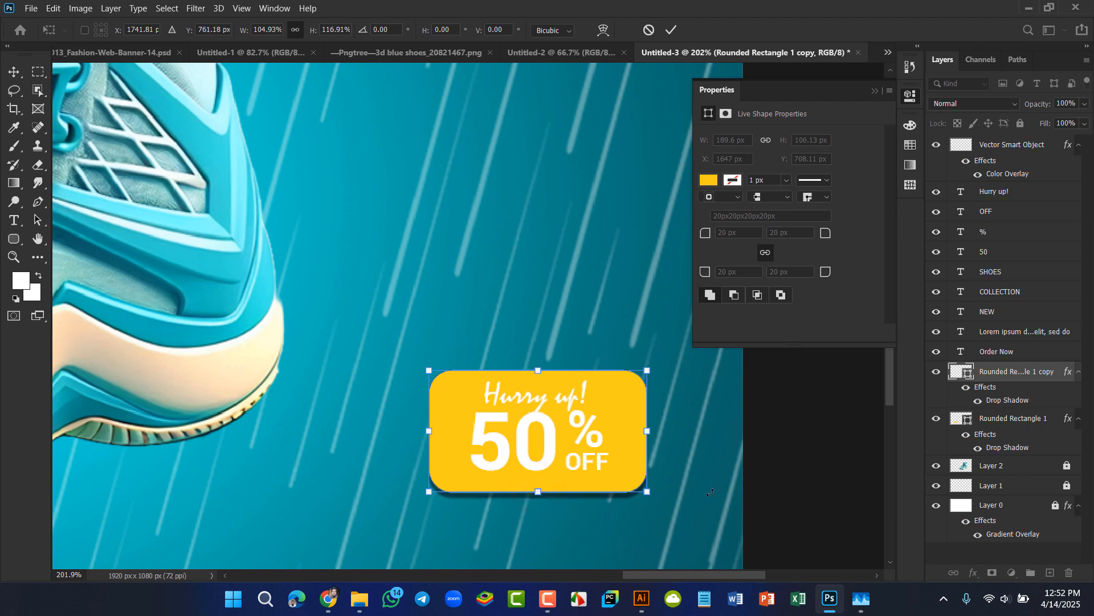
key(Return)
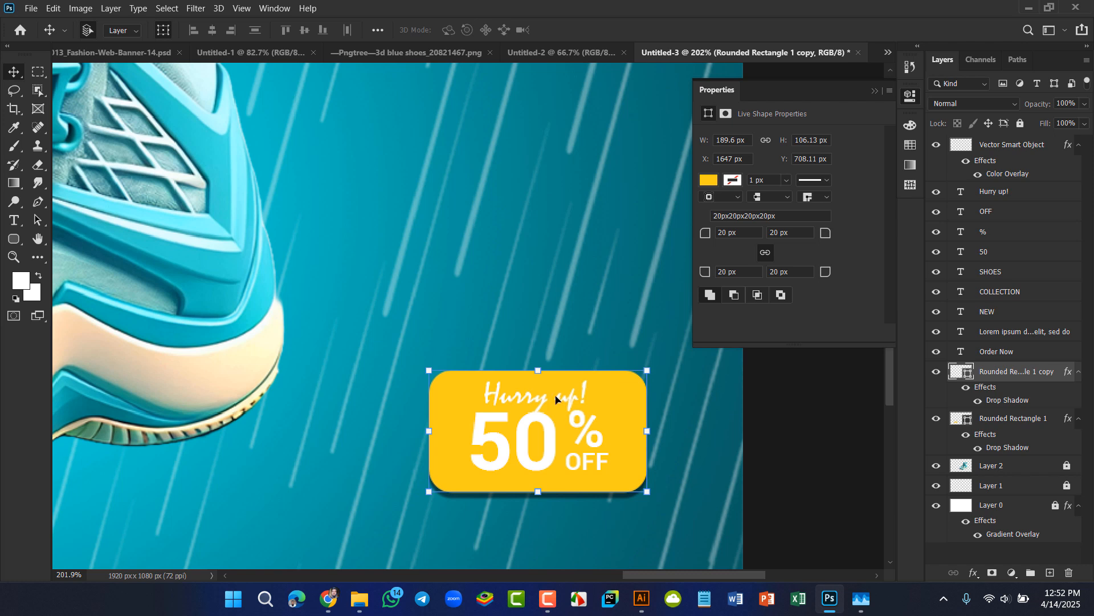
Step: Nudge "Hurry up!" upward and enlarge the yellow rectangle to about 193 × 108 px
drag(555, 398, 555, 392)
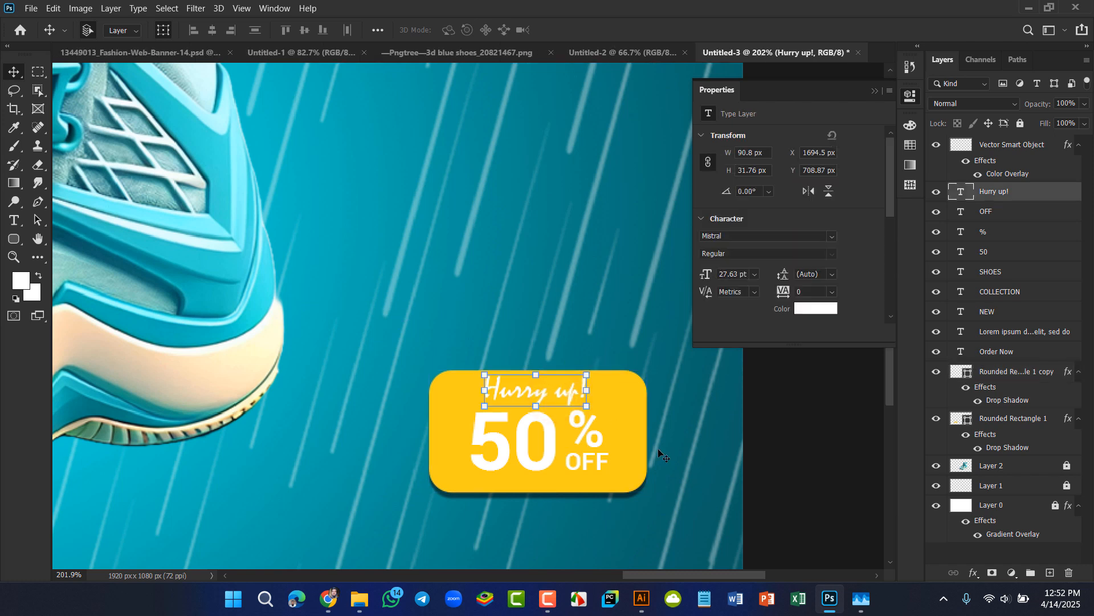
click(681, 463)
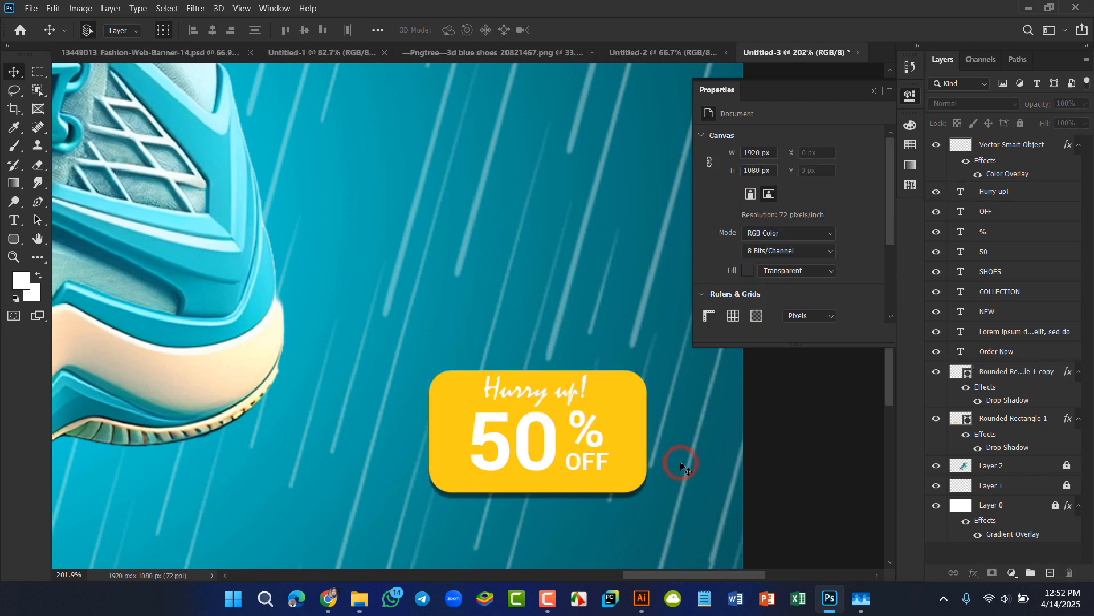
click(625, 397)
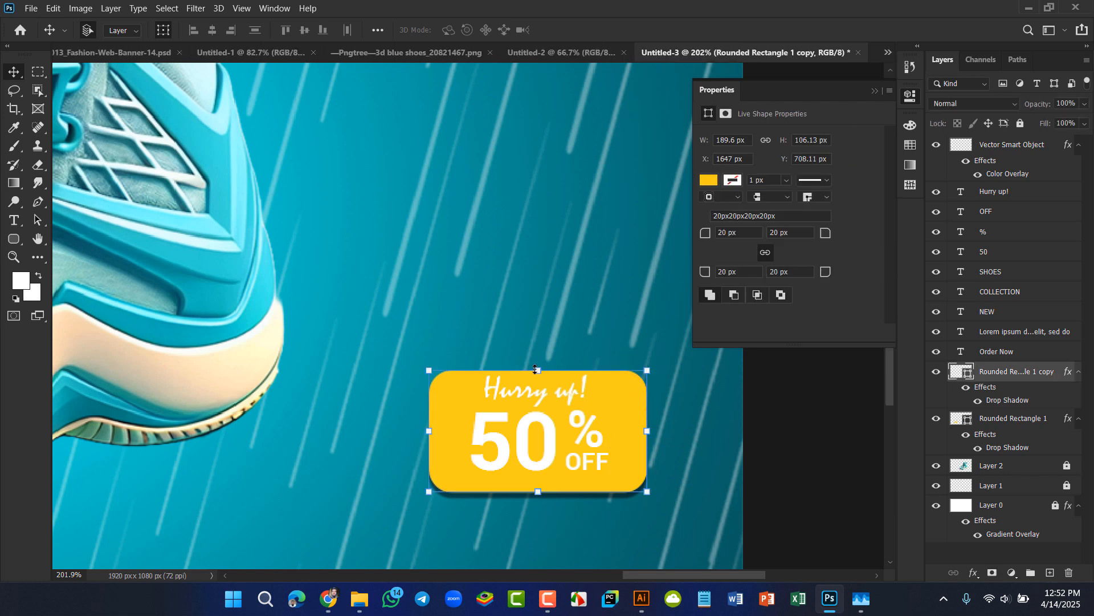
mouse_move(535, 370)
mouse_down()
mouse_move(535, 354)
mouse_move(535, 367)
mouse_up()
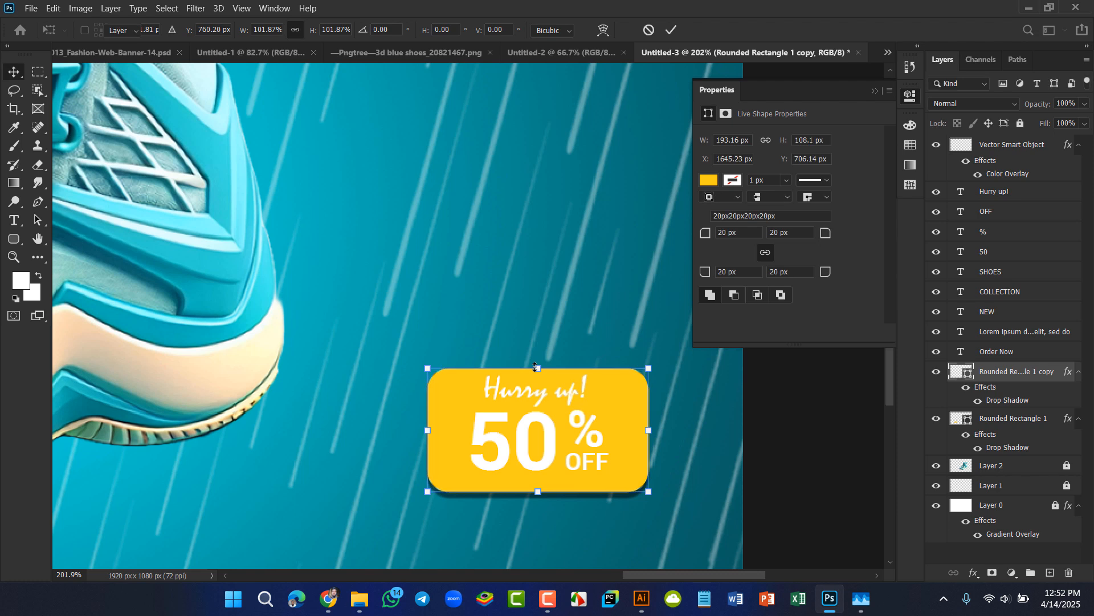
key(Return)
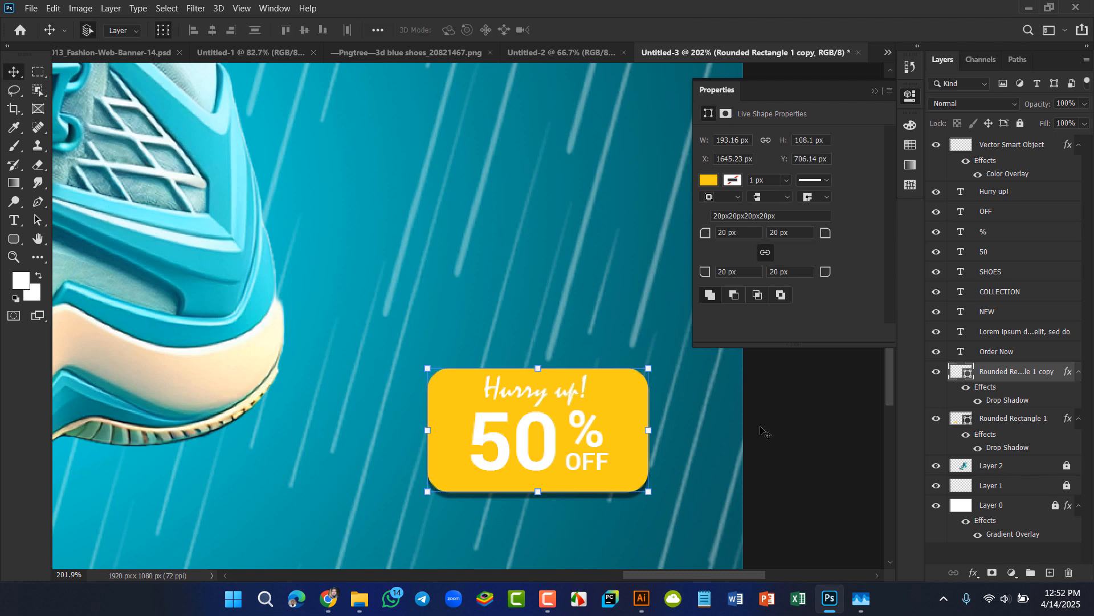
Step: Review the Drop Shadow settings of the discount tag's yellow rectangle
double_click(1008, 401)
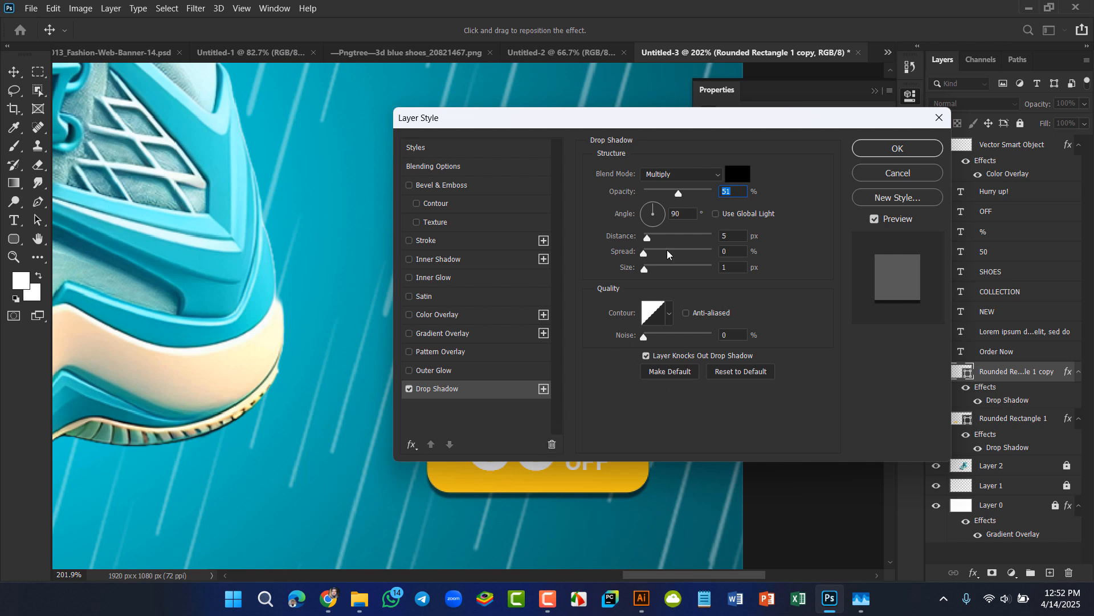
drag(661, 122, 851, 94)
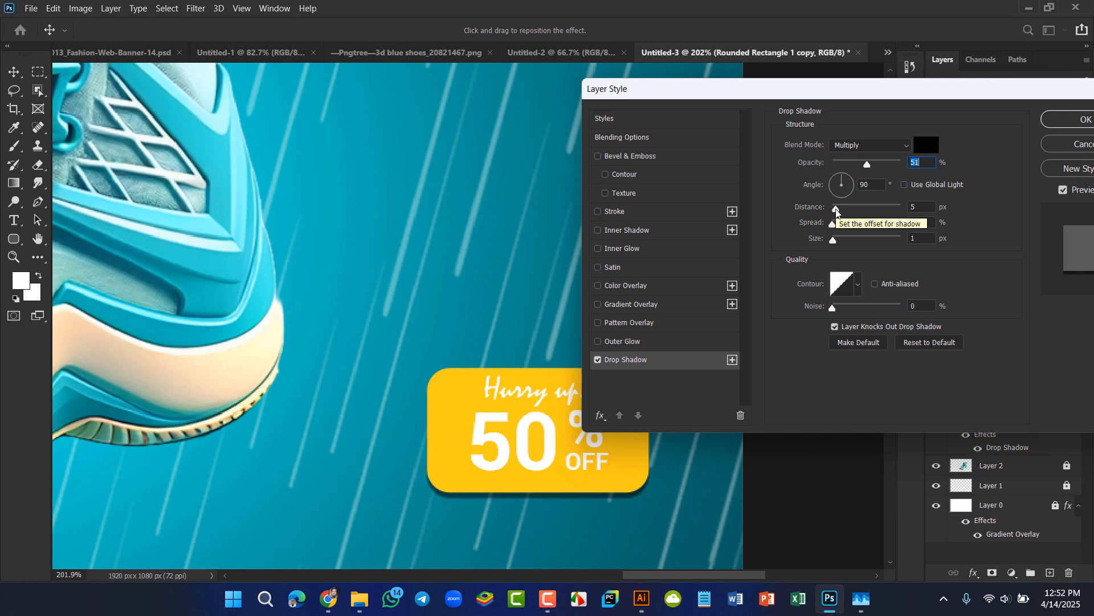
click(1052, 124)
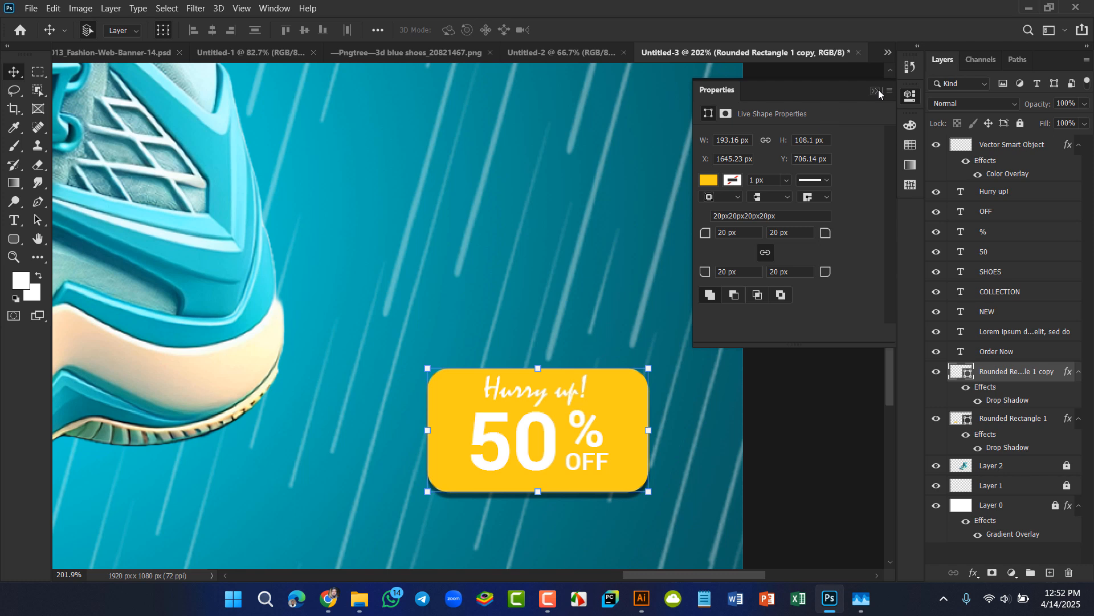
Step: Group the yellow rectangle with its "Hurry up!", "50", "%" and "OFF" texts
click(878, 92)
drag(390, 315, 686, 528)
key(ctrl+g)
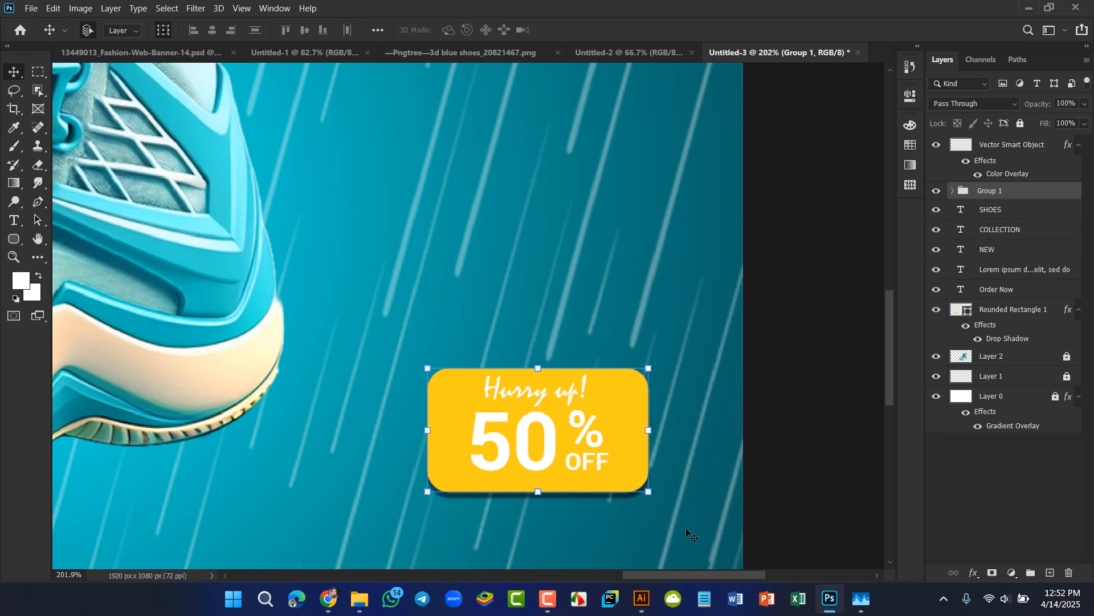
scroll(686, 528, right, 3)
scroll(686, 529, down, 3)
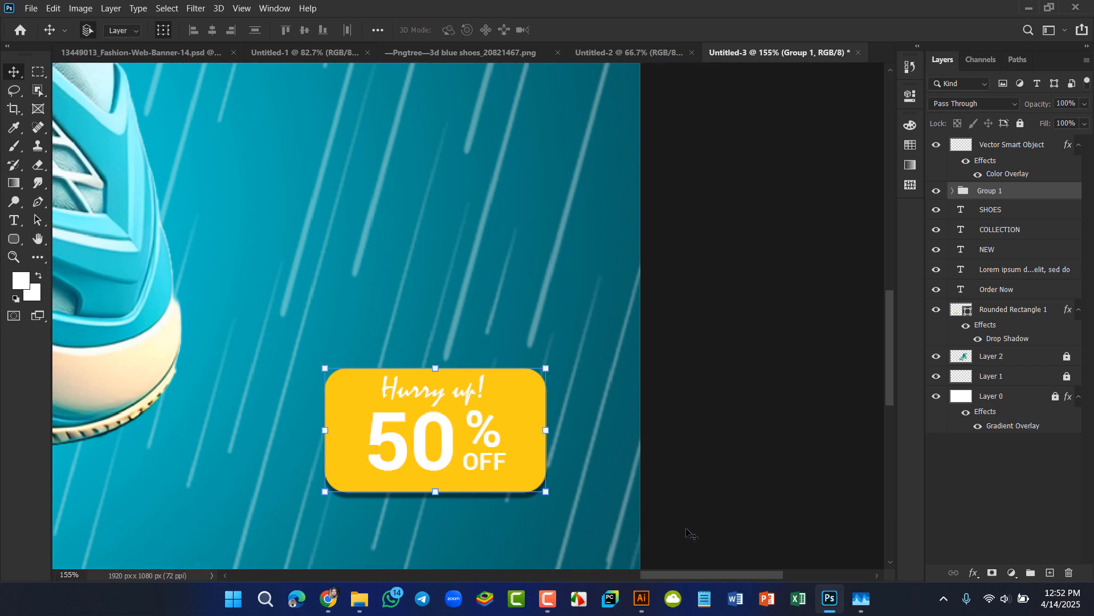
scroll(686, 529, up, 5)
scroll(686, 529, down, 5)
scroll(689, 532, down, 3)
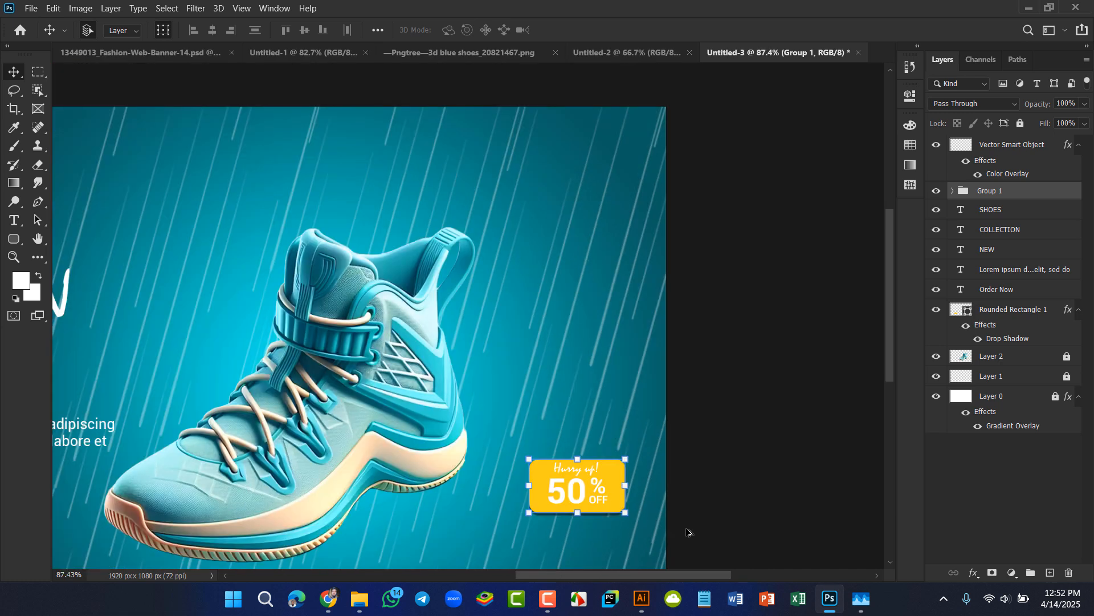
drag(610, 479, 566, 337)
key(ctrl+z)
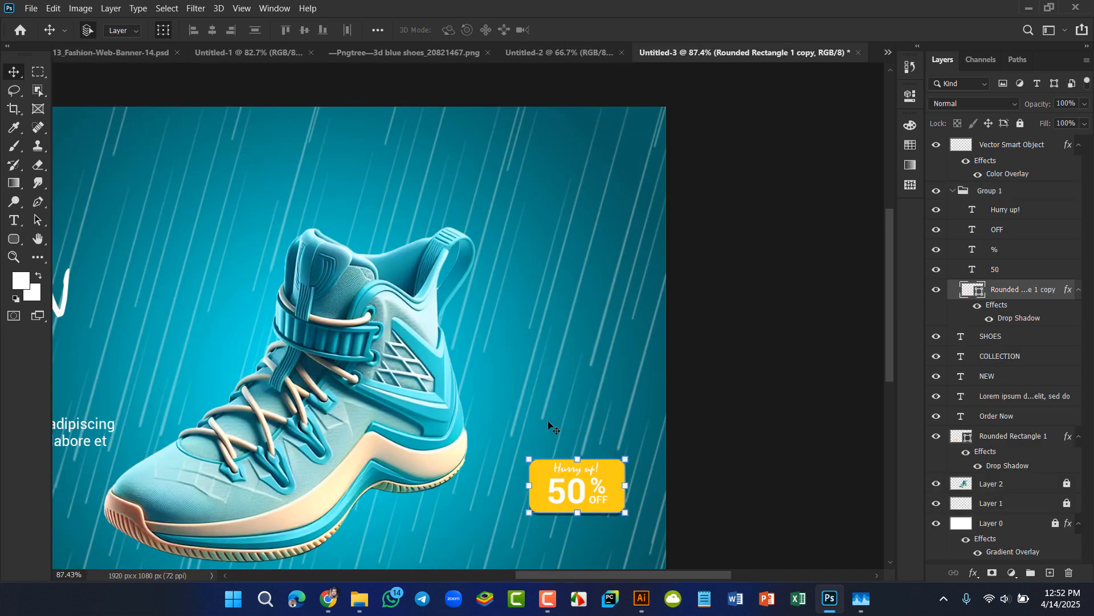
Step: Move the yellow rectangle and its four texts together beside the shoe's heel collar, rotated about 23° counter-clockwise
drag(513, 435, 665, 584)
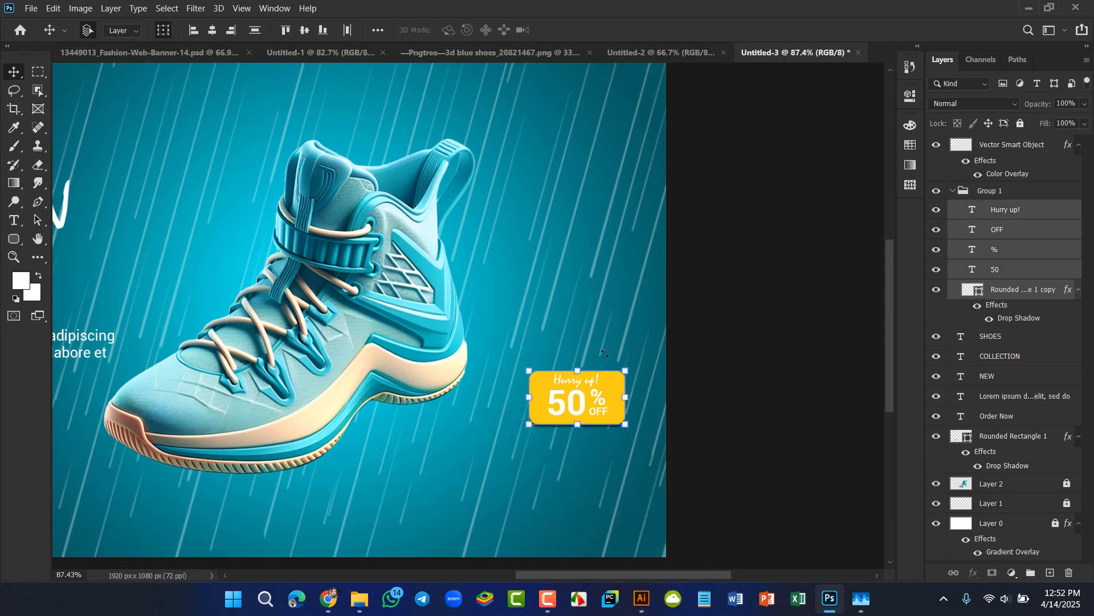
drag(588, 403, 530, 255)
key(ctrl+t)
drag(581, 208, 568, 176)
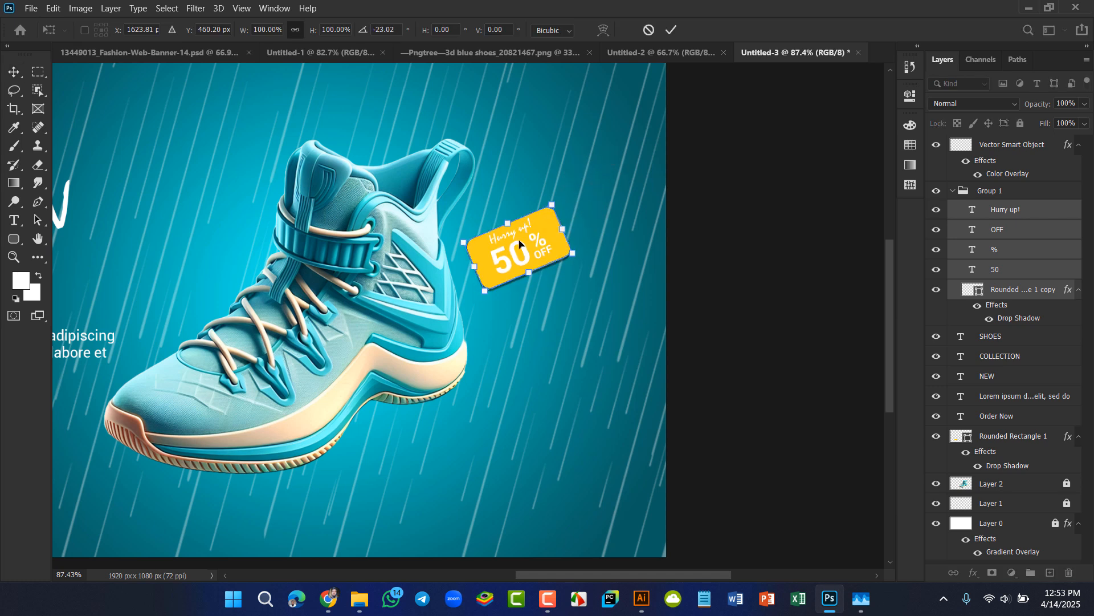
drag(530, 246, 514, 229)
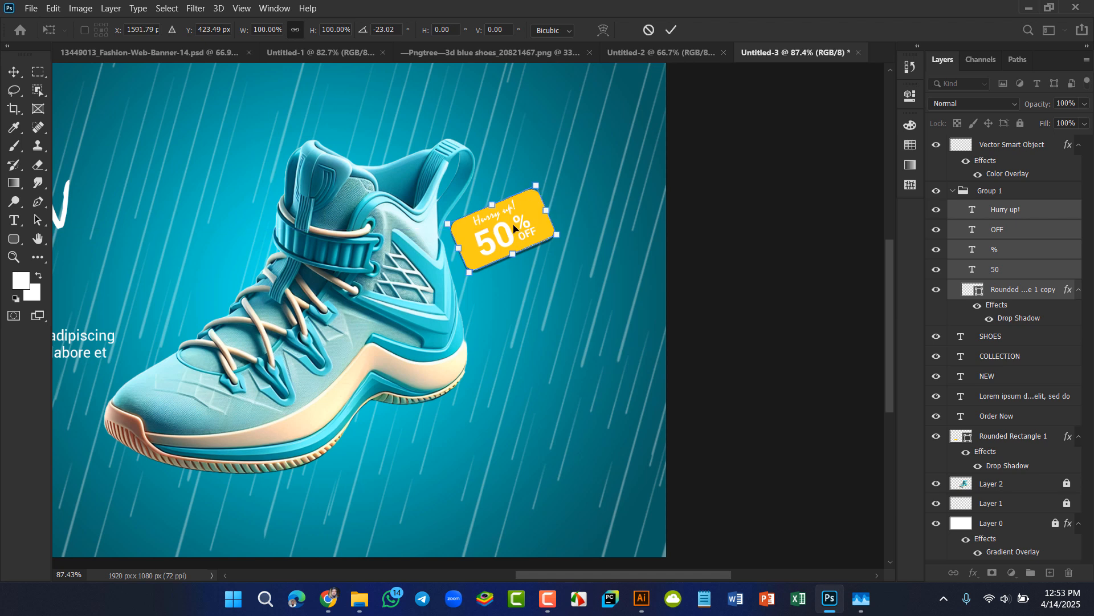
click(670, 33)
click(771, 218)
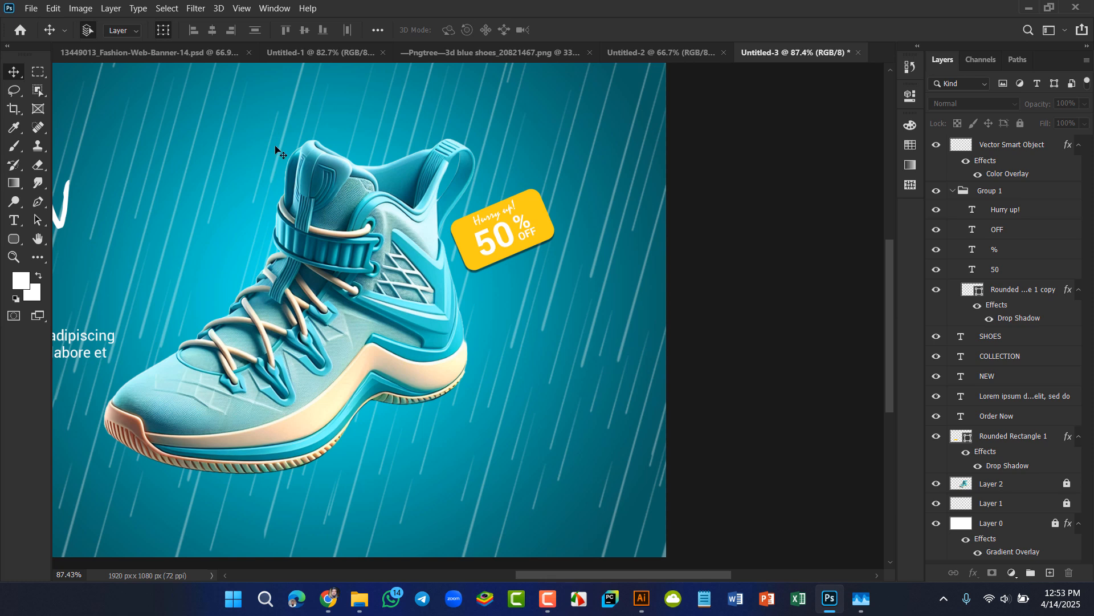
Step: Copy the white string shape from the 13449013_Fashion-Web-Banner-14.psd reference banner onto the shoe's heel loop in Untitled-3
click(163, 51)
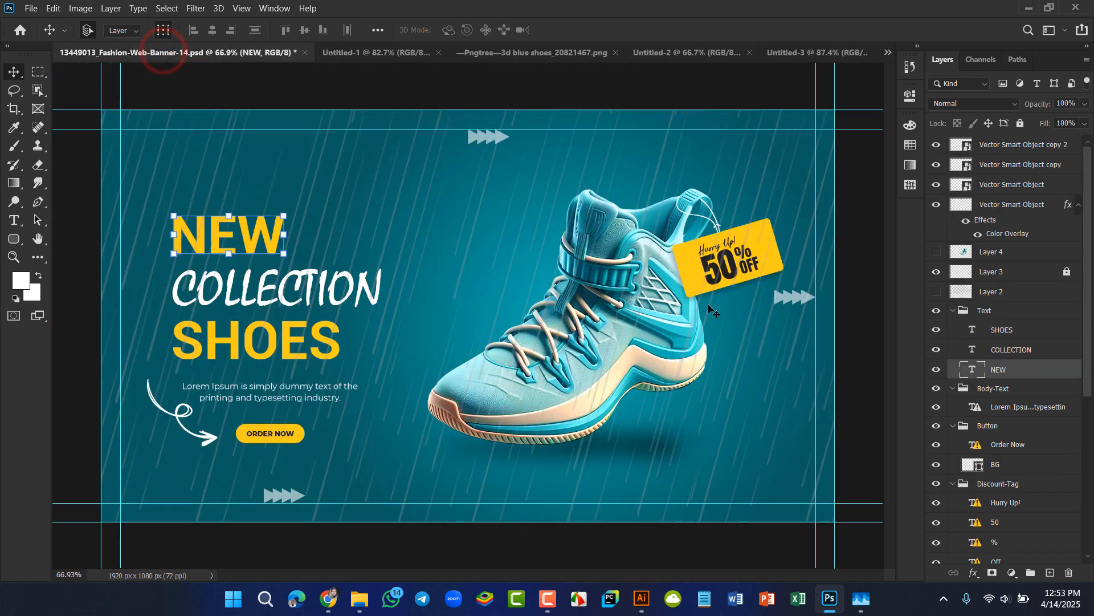
click(716, 227)
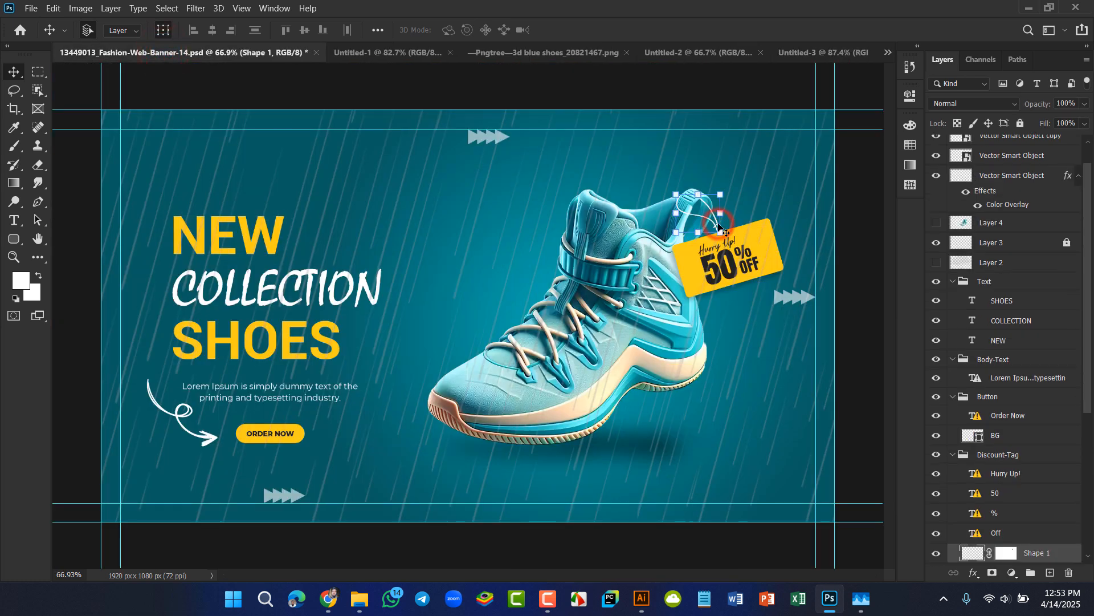
click(725, 182)
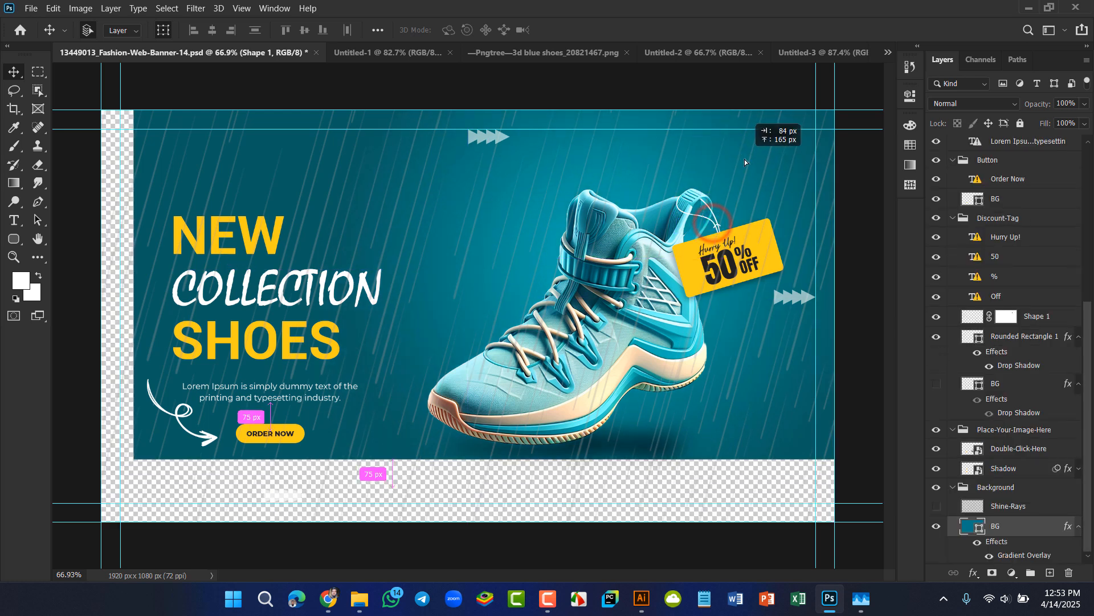
click(716, 222)
click(716, 223)
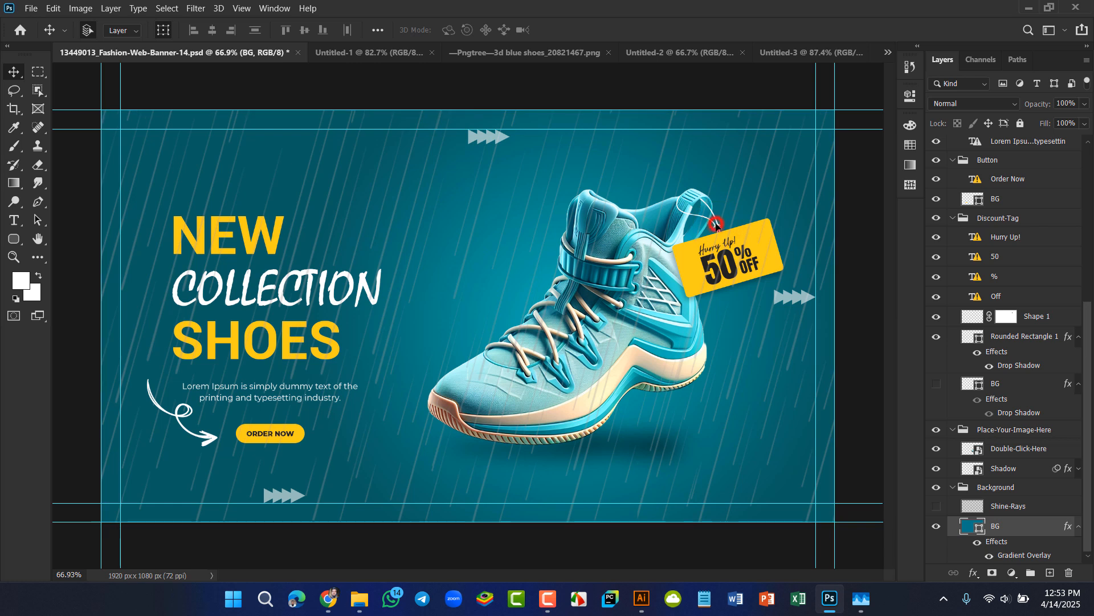
scroll(716, 223, up, 5)
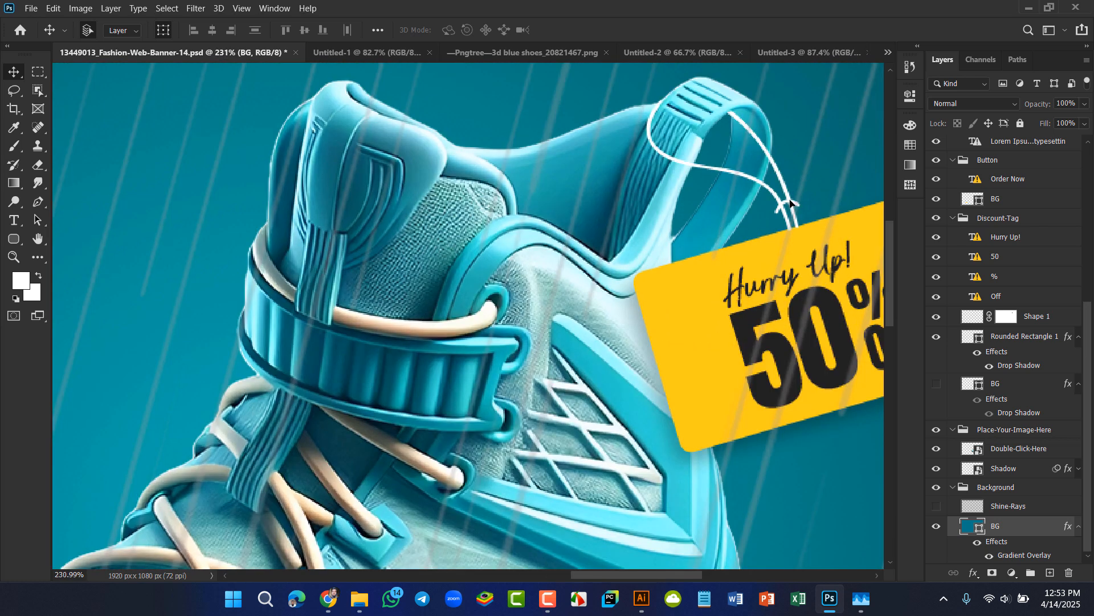
drag(790, 203, 679, 195)
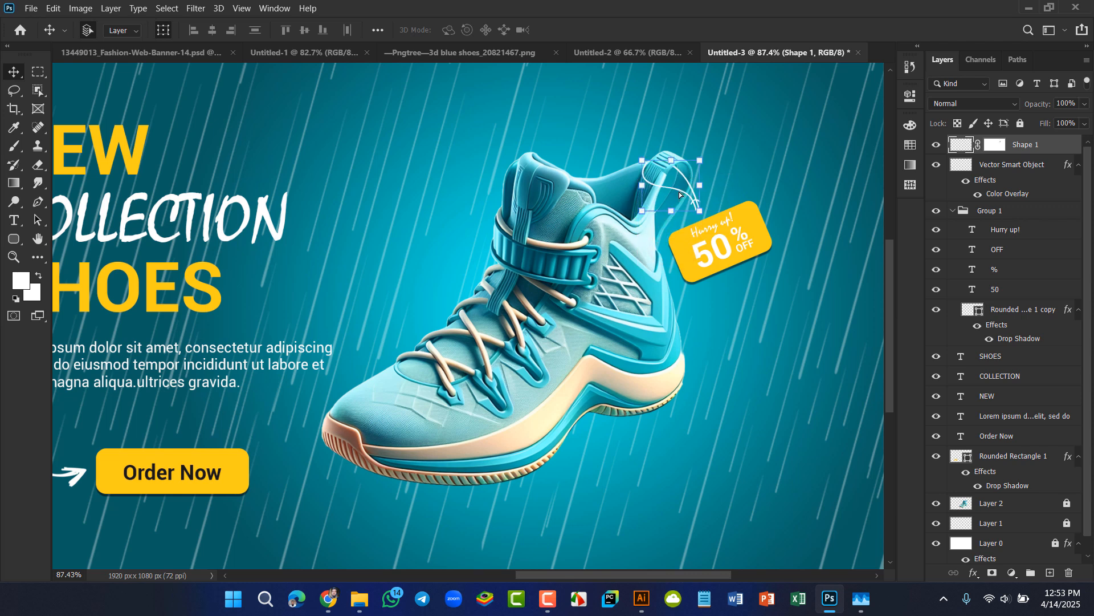
click(804, 262)
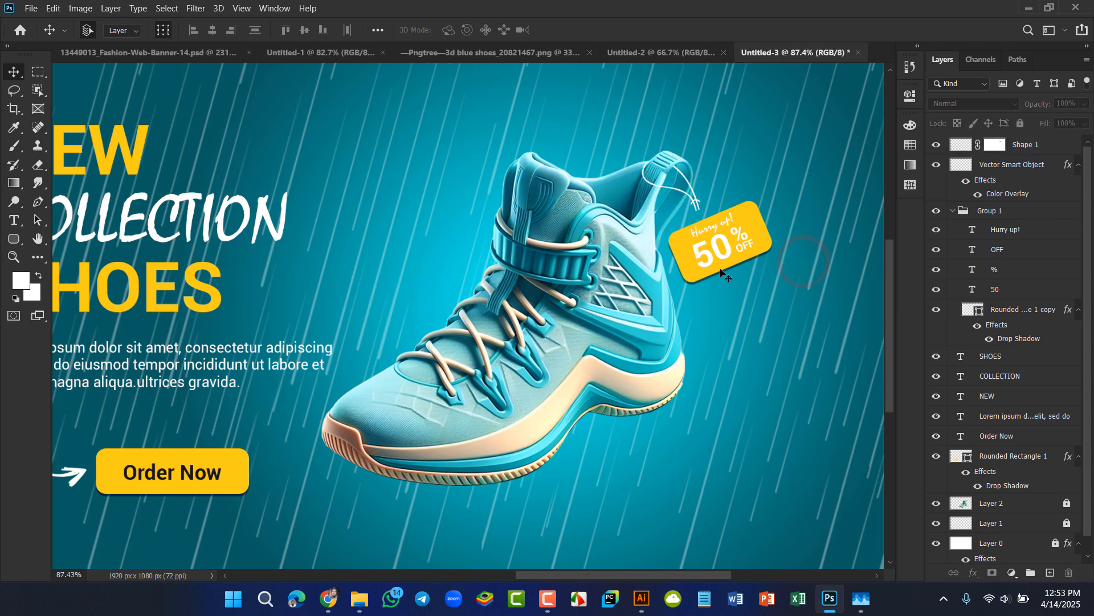
Step: Move the yellow discount tag with its four texts slightly up and left to meet the end of the white string
drag(708, 308, 784, 188)
drag(741, 233, 733, 223)
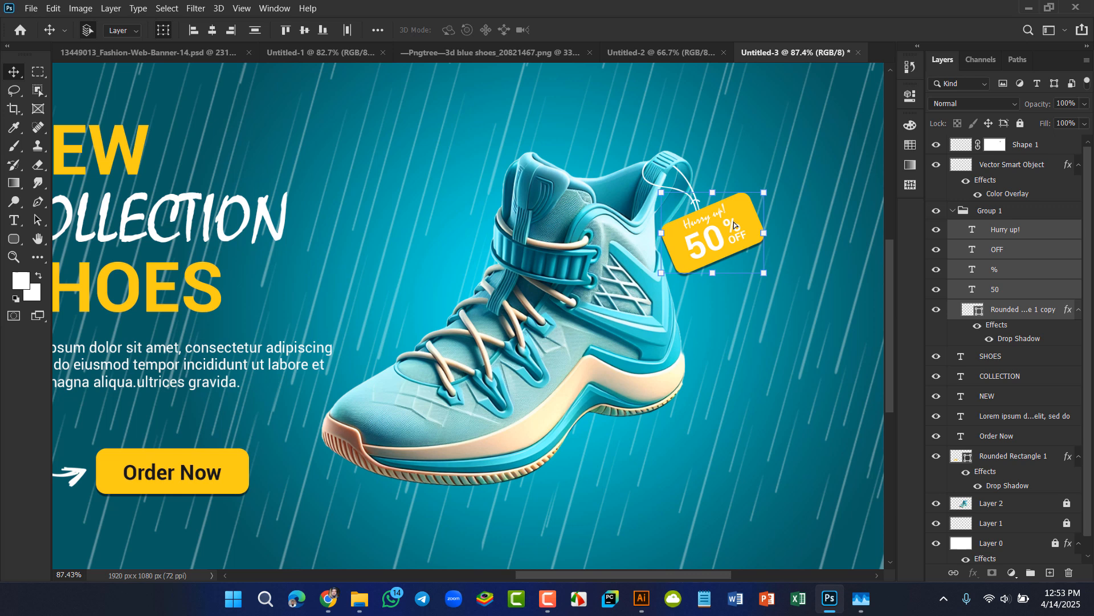
click(759, 336)
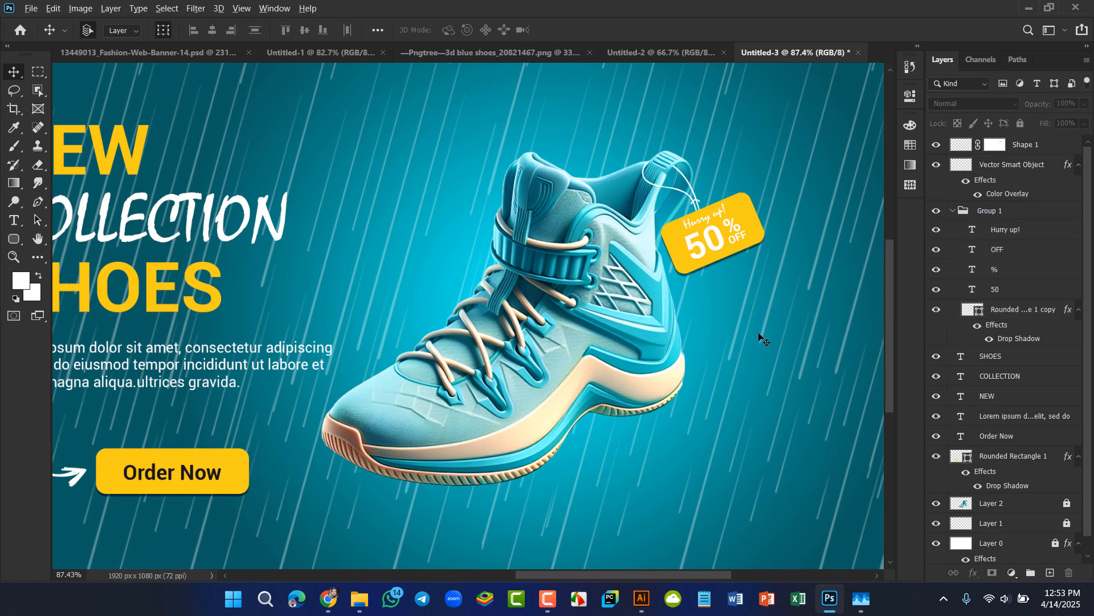
scroll(758, 334, up, 4)
scroll(758, 334, down, 10)
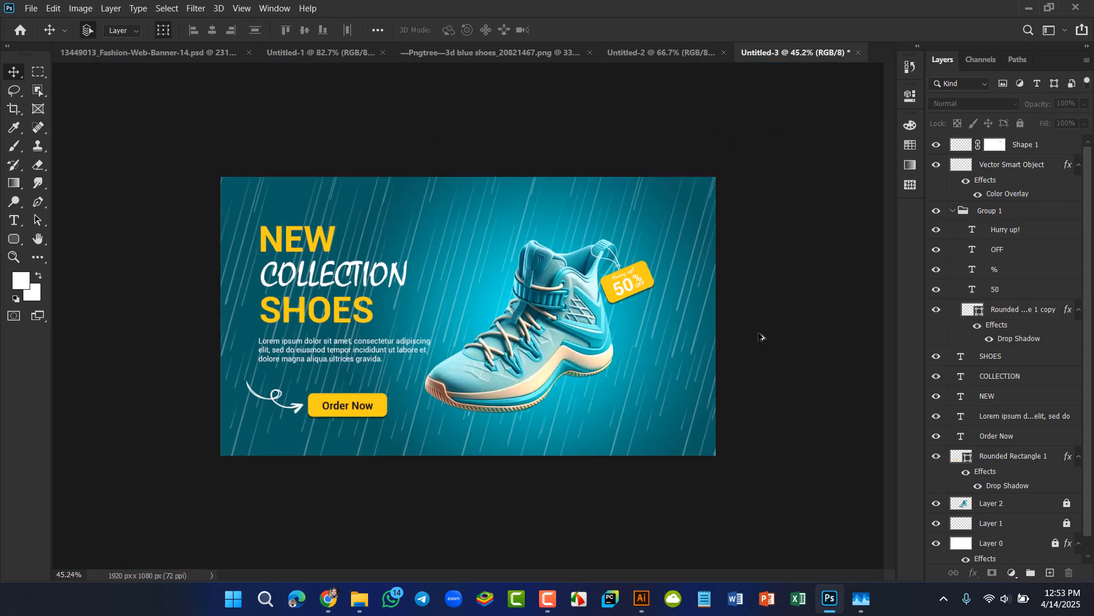
click(759, 337)
Step: Recolour the discount tag's "Hurry up!", "OFF", "%" and "50" texts to near-black #141414, matching the reference banner's dark tag text
click(185, 55)
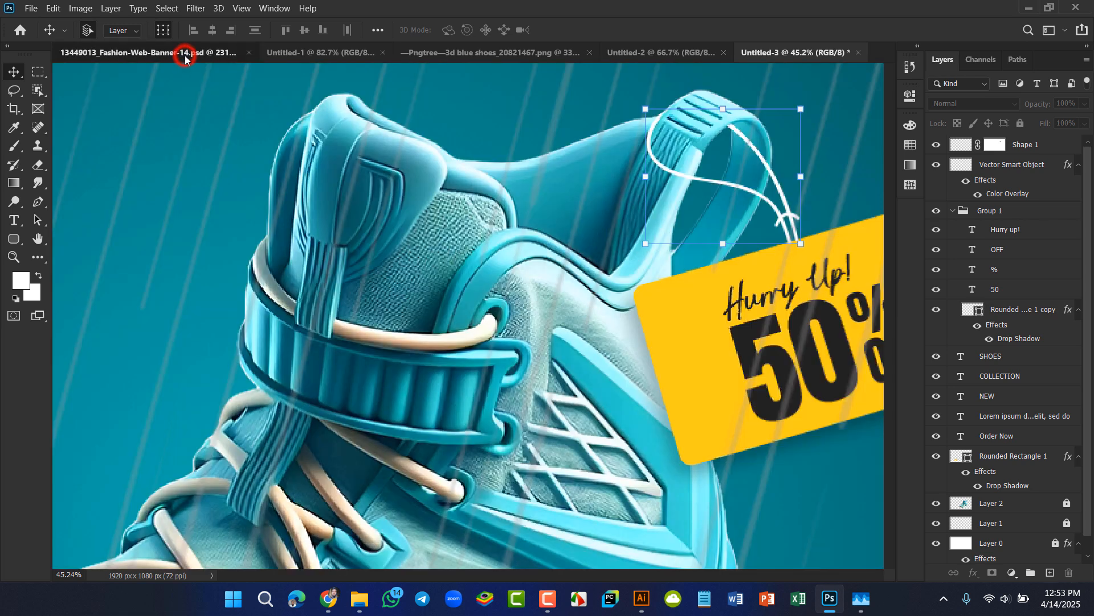
click(826, 52)
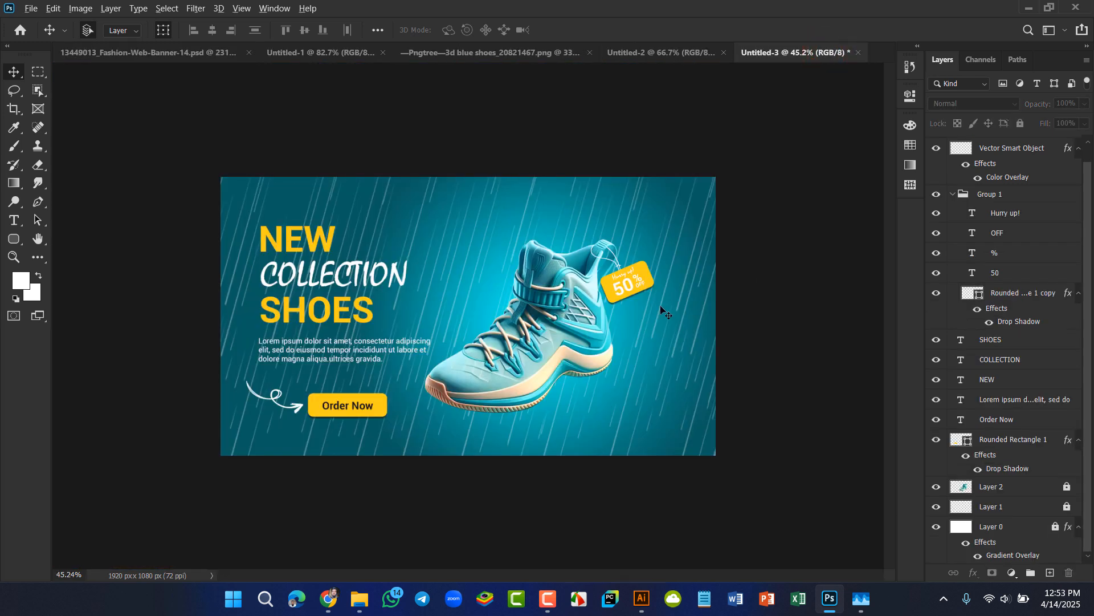
scroll(662, 307, down, 1)
scroll(660, 306, up, 2)
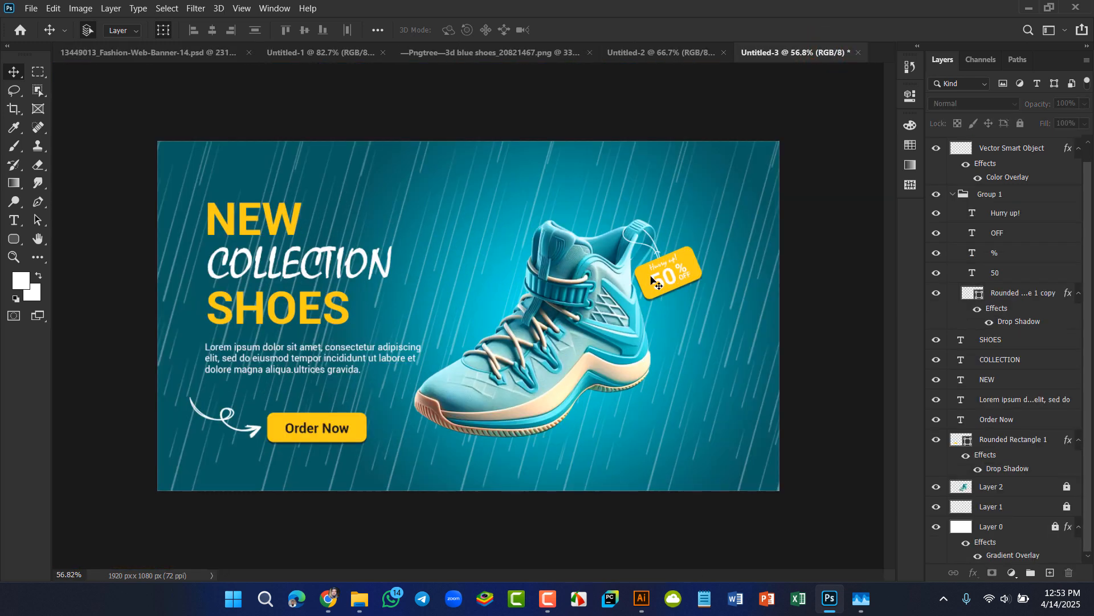
ctrl+click(656, 280)
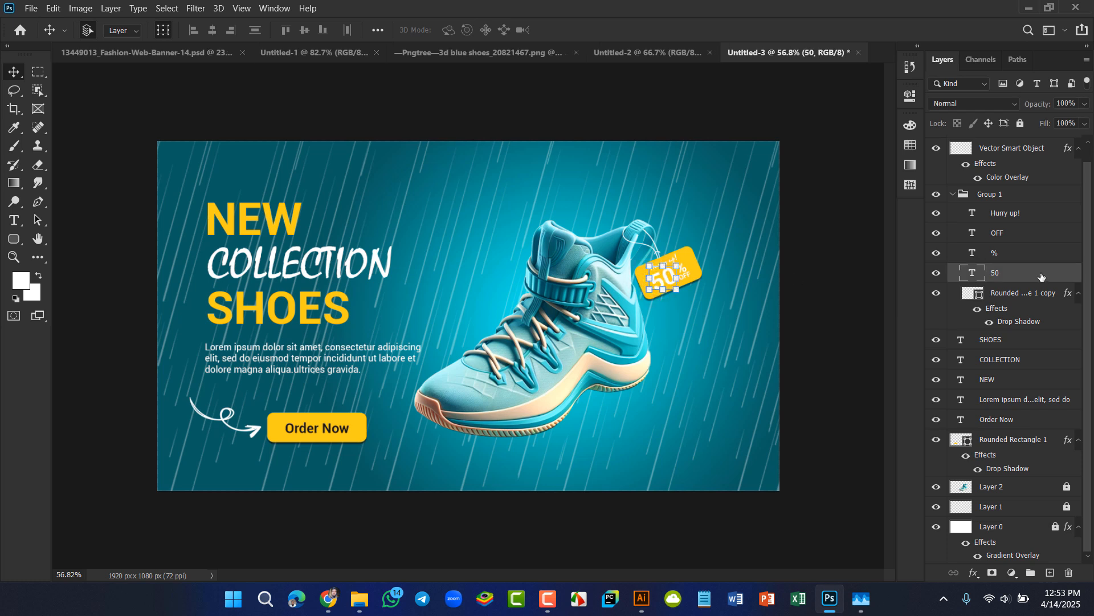
shift+click(1003, 214)
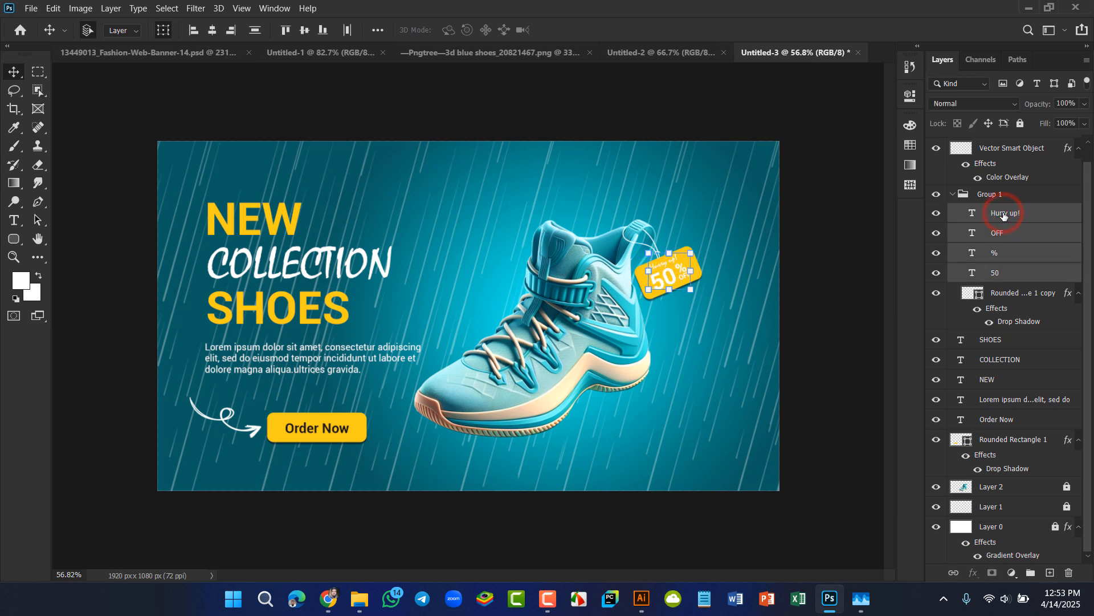
click(910, 97)
click(818, 311)
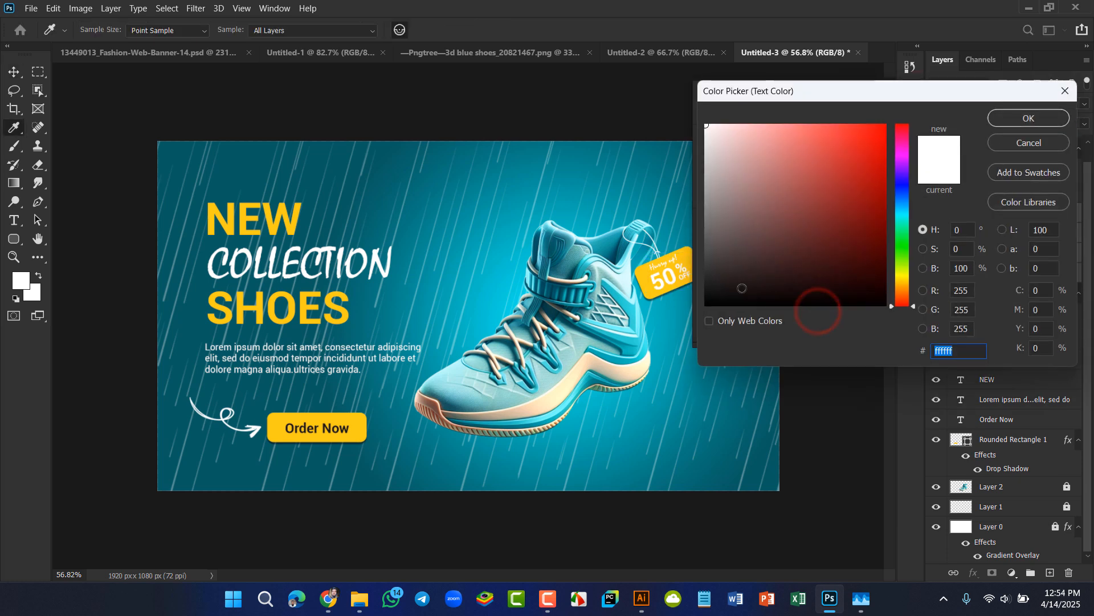
click(706, 280)
drag(707, 286, 706, 291)
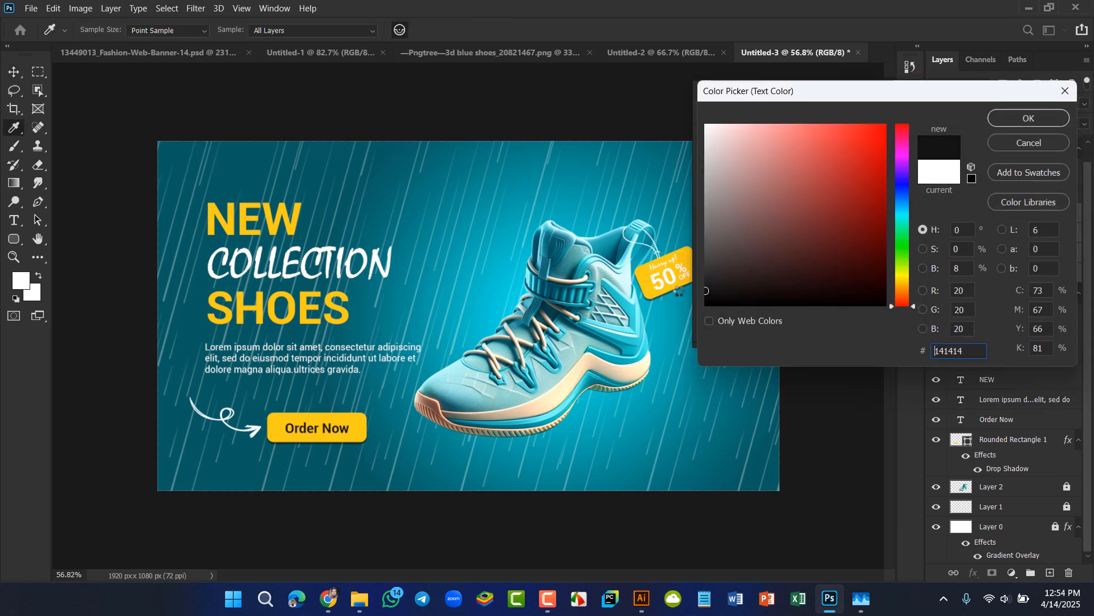
click(1017, 118)
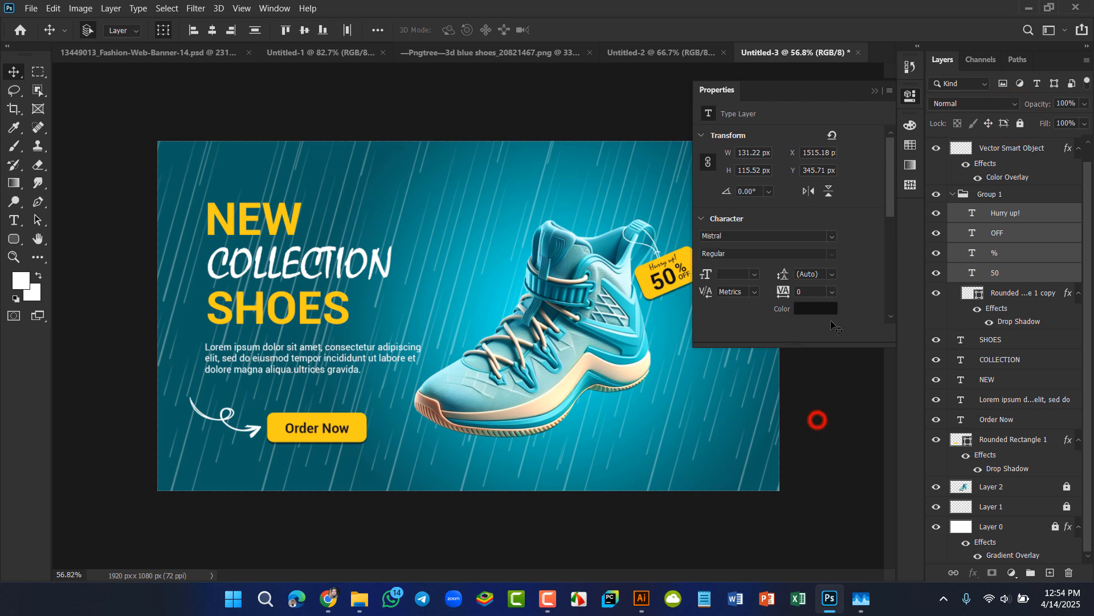
click(874, 90)
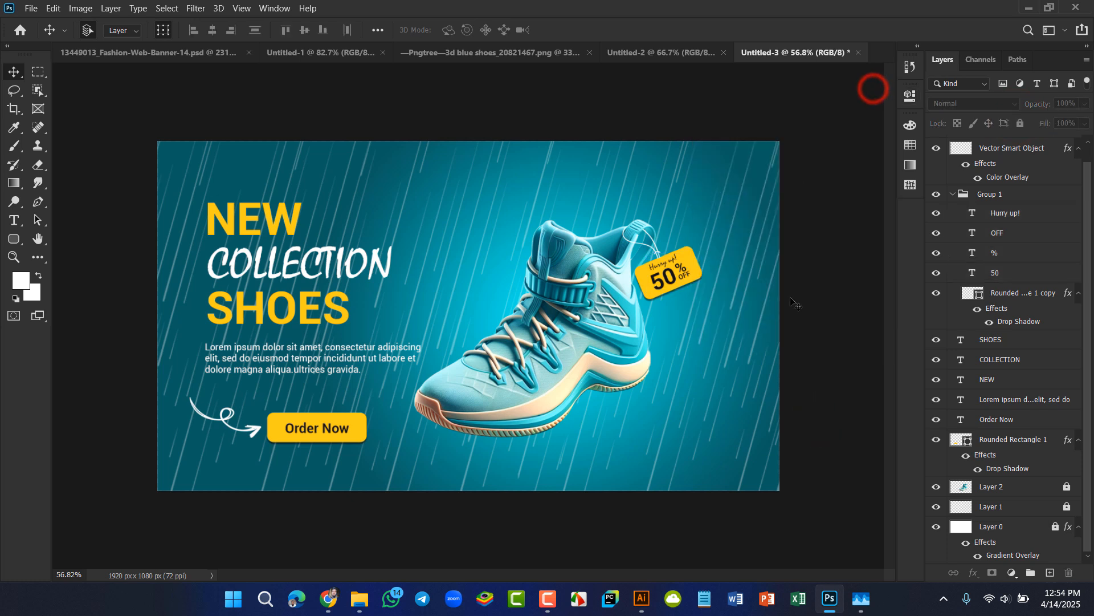
click(793, 337)
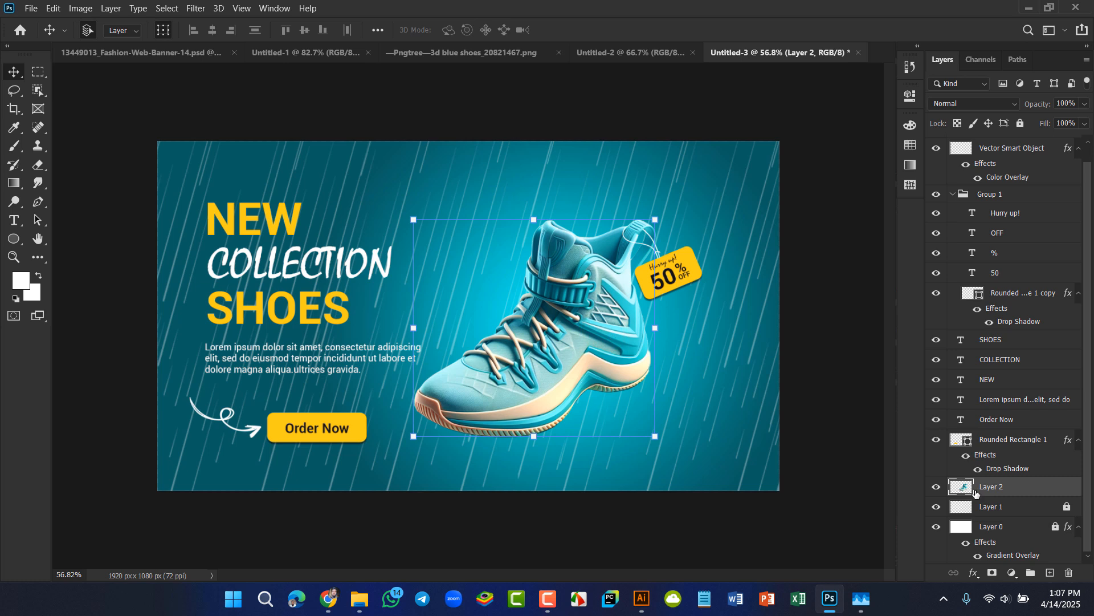
Step: Apply a Drop Shadow effect to the shoe layer, with its Gradient Overlay switched off
click(973, 572)
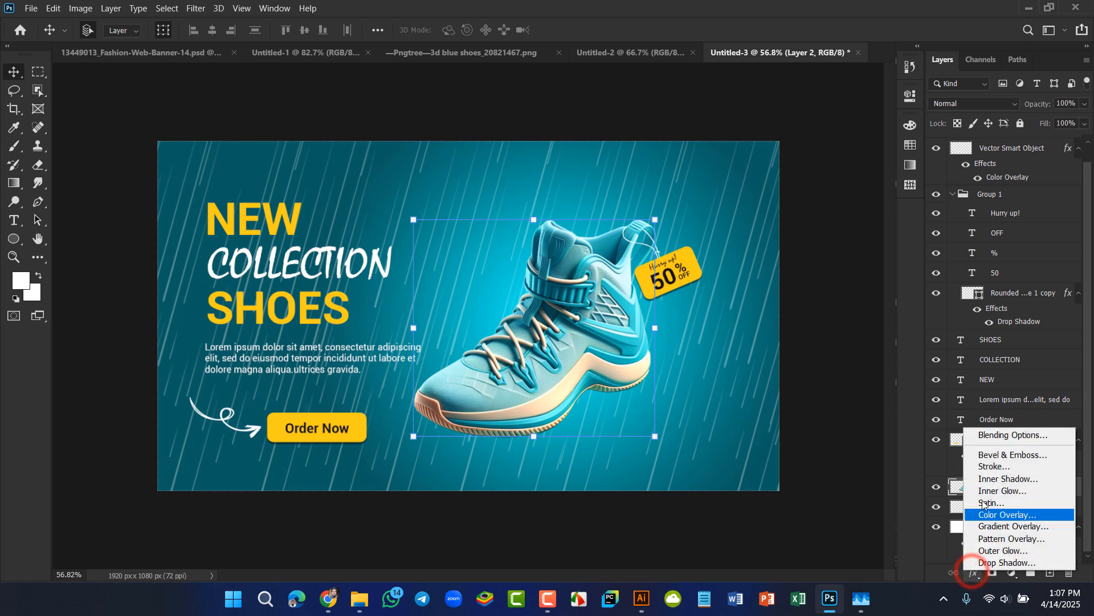
click(1016, 527)
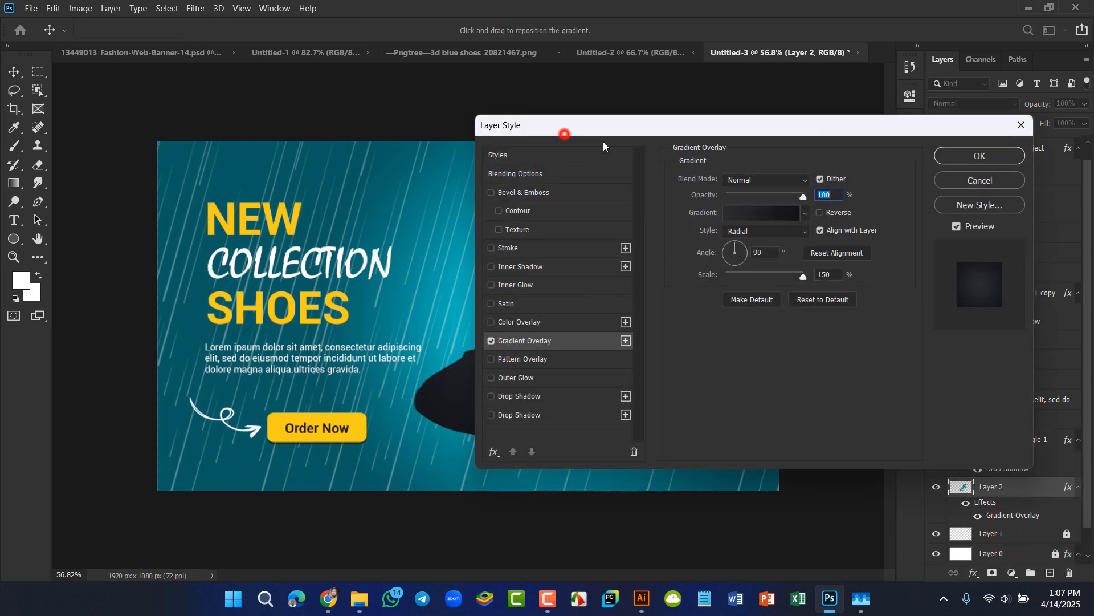
drag(565, 137, 698, 175)
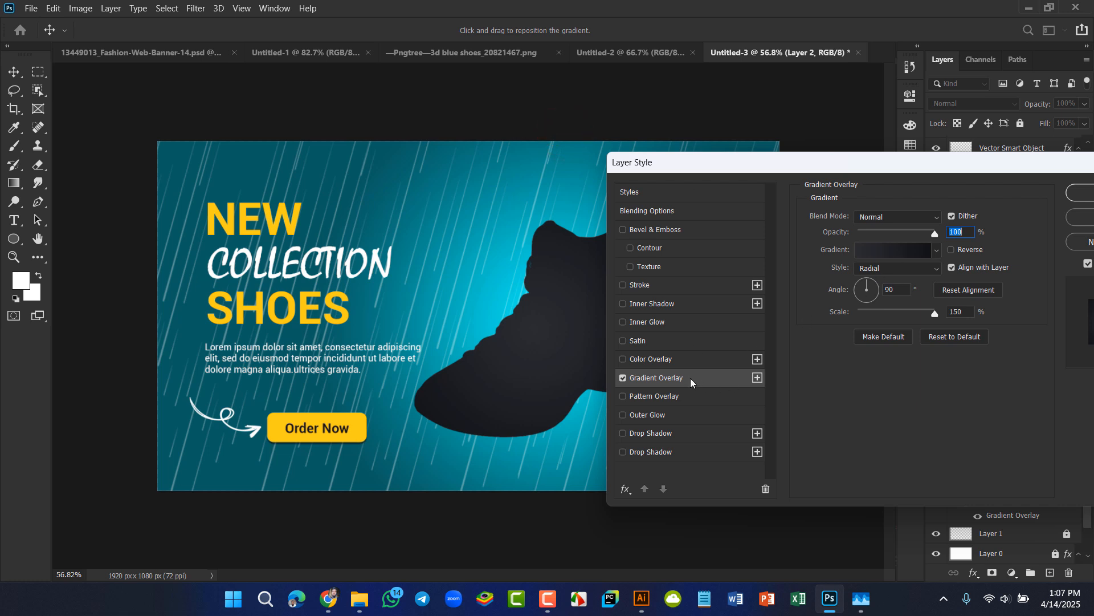
click(623, 378)
click(673, 453)
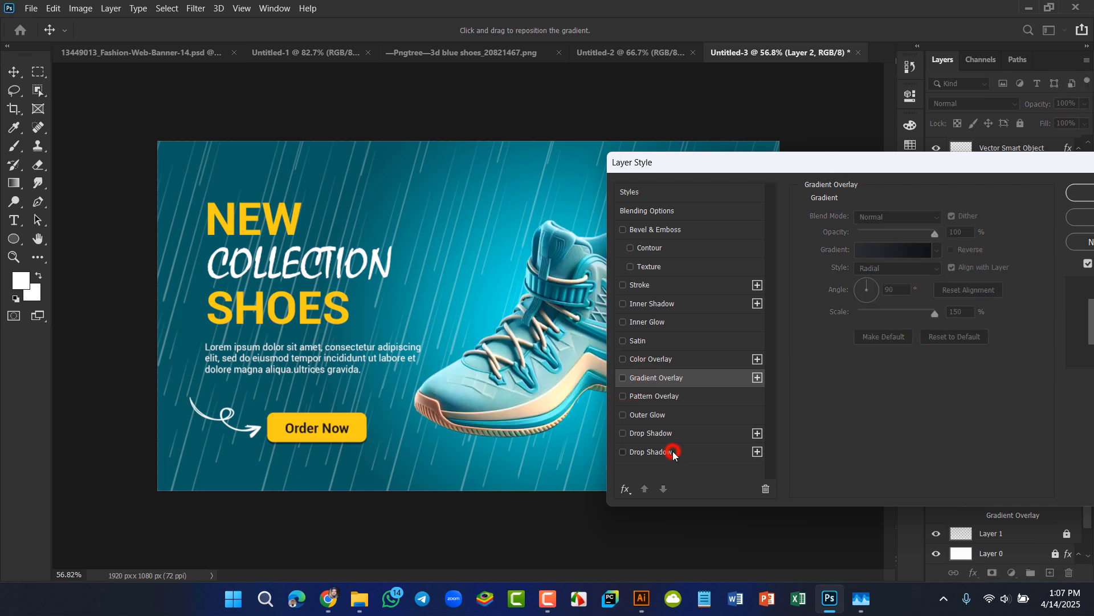
click(880, 157)
drag(880, 157, 946, 124)
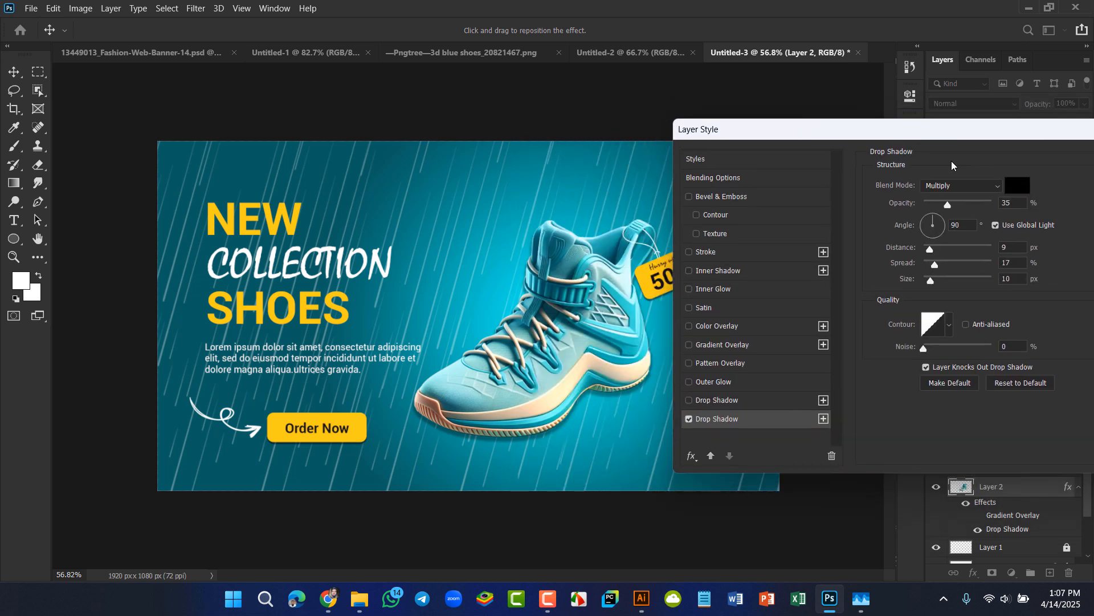
Step: Set the shoe's Drop Shadow to 43 px size and 36 px distance, and deselect the layer
drag(930, 281, 952, 254)
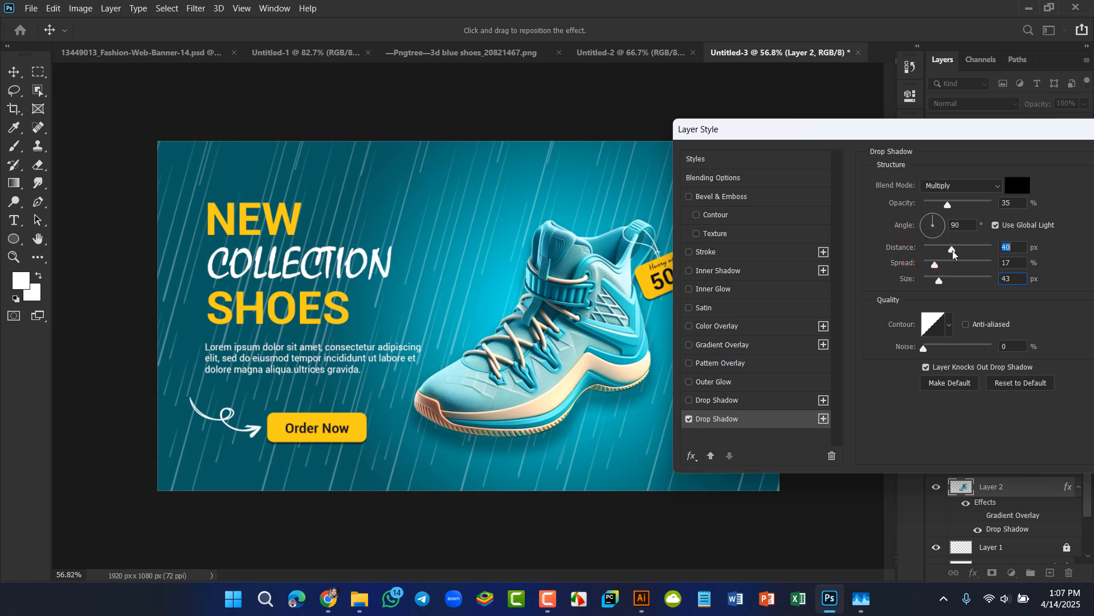
drag(953, 254, 950, 256)
drag(865, 130, 677, 106)
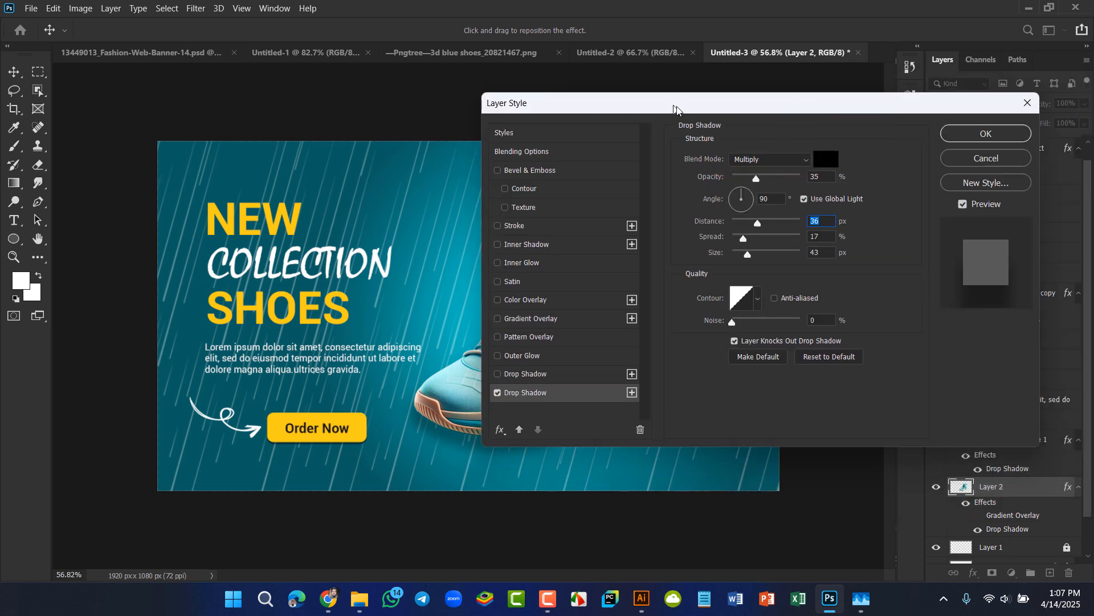
click(973, 137)
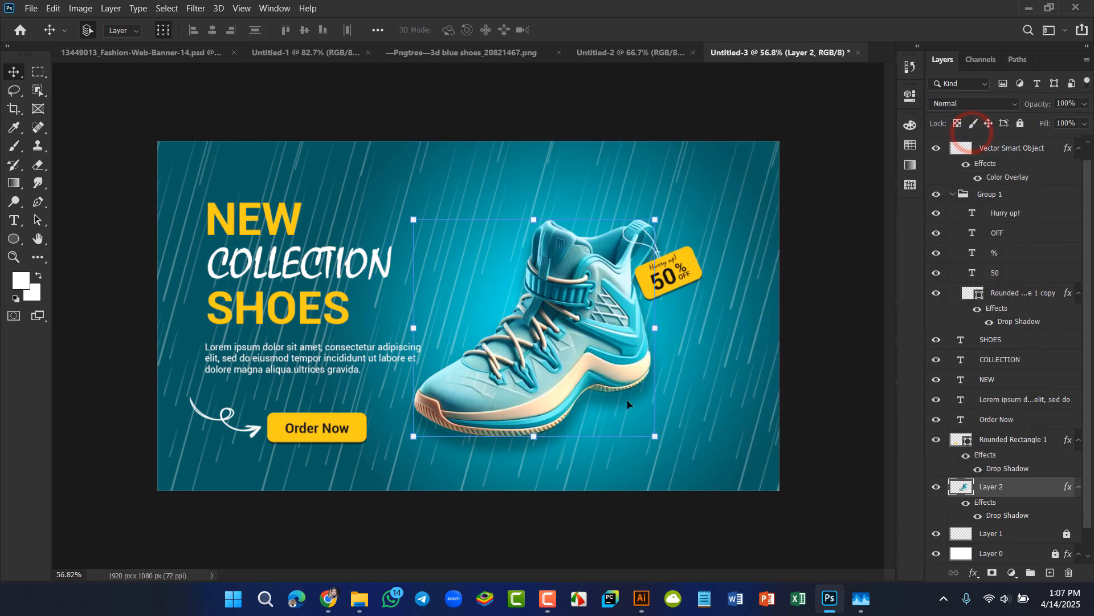
click(826, 468)
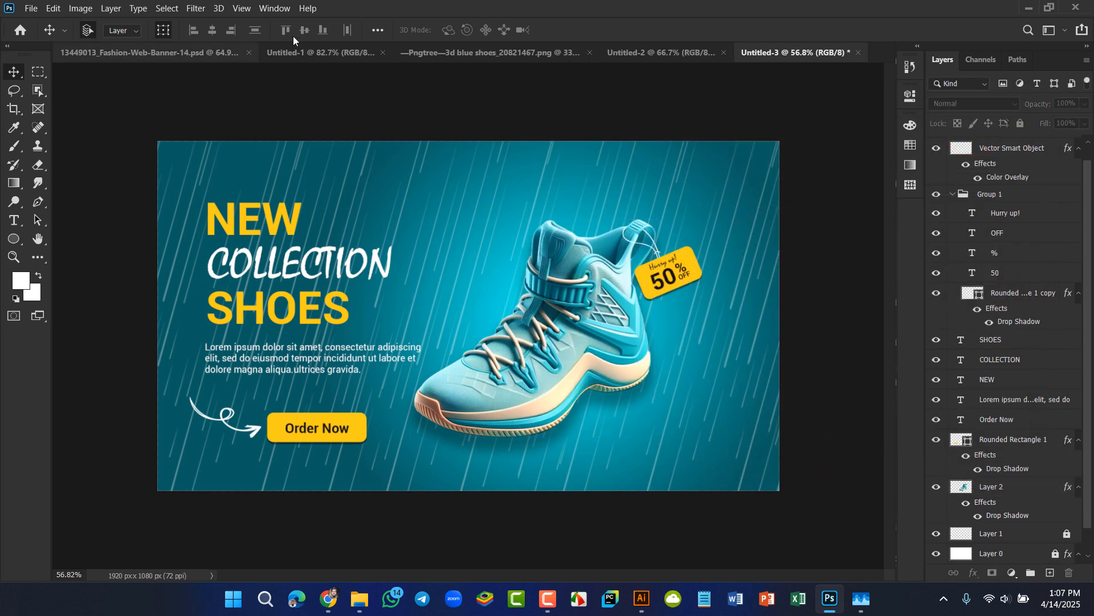
Step: Review the text, shoe and reference banner documents, plus the curly arrow artwork in Illustrator
click(636, 50)
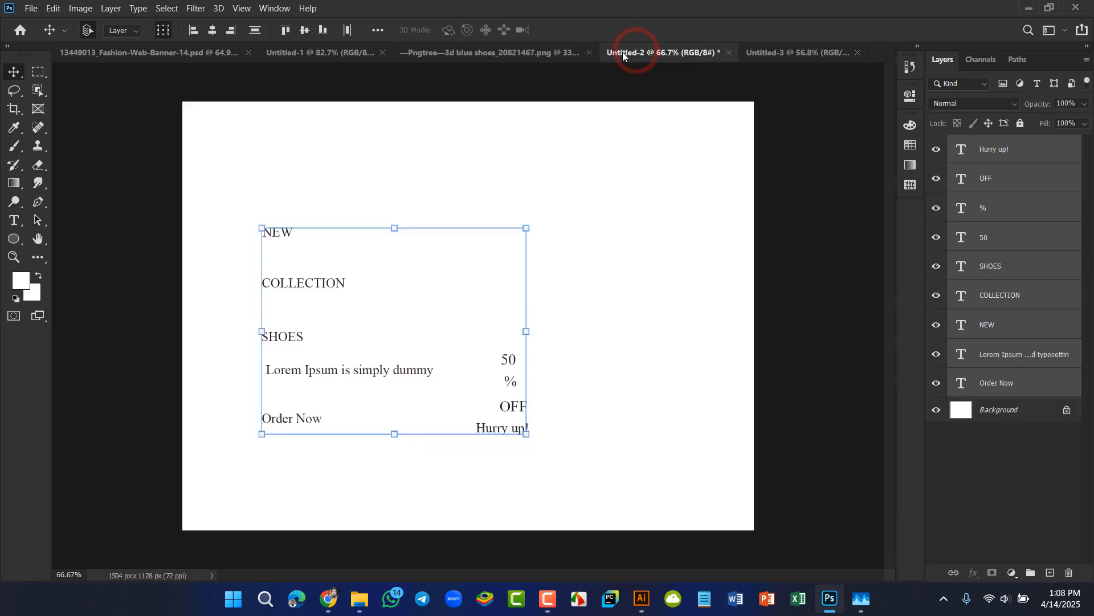
click(532, 51)
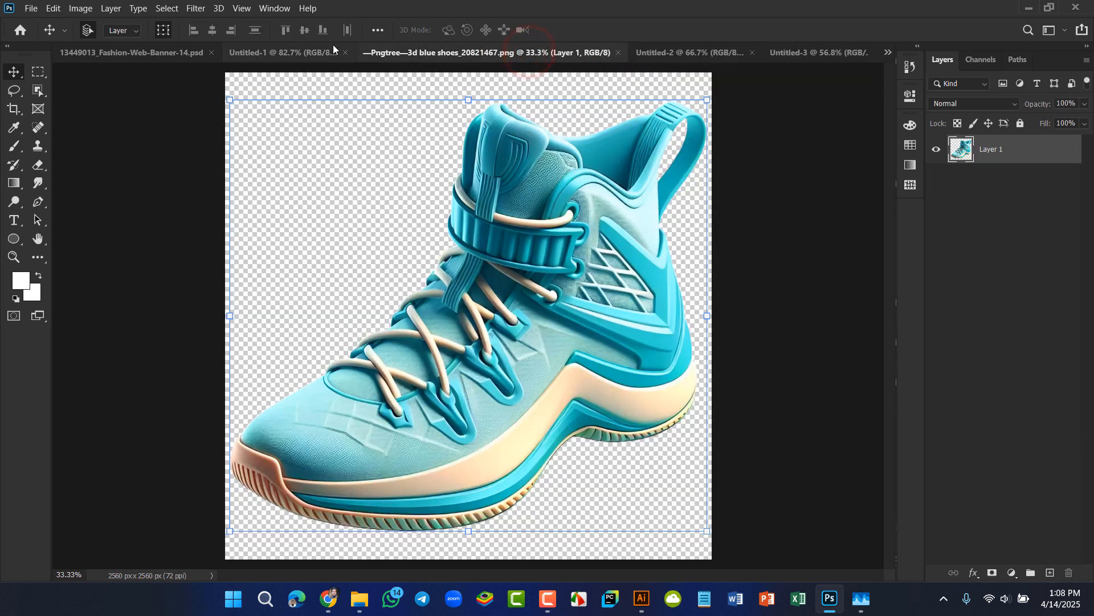
click(330, 53)
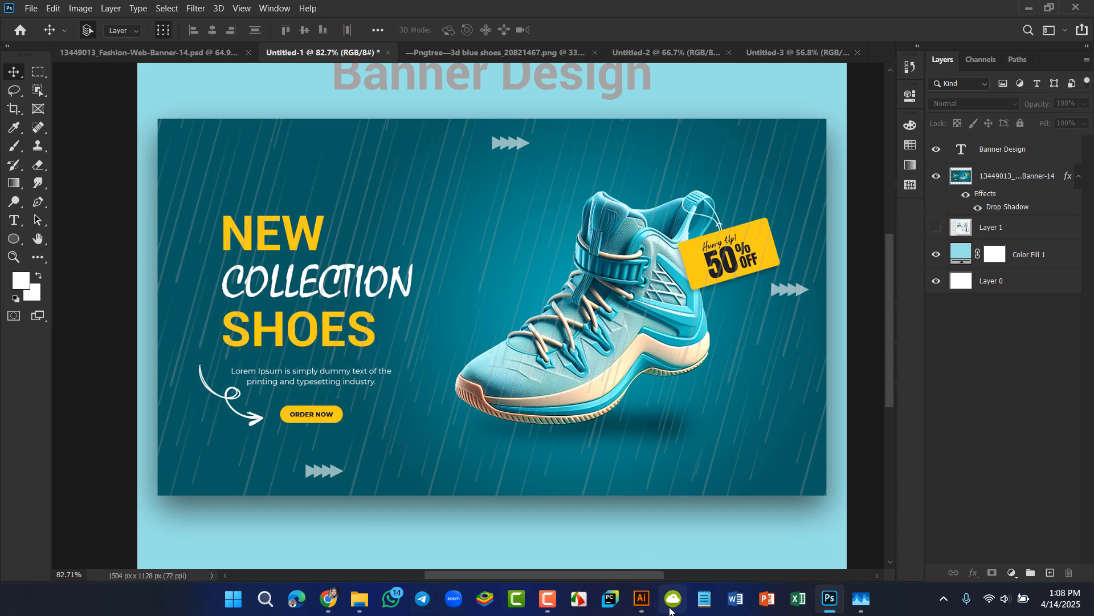
click(644, 601)
click(372, 239)
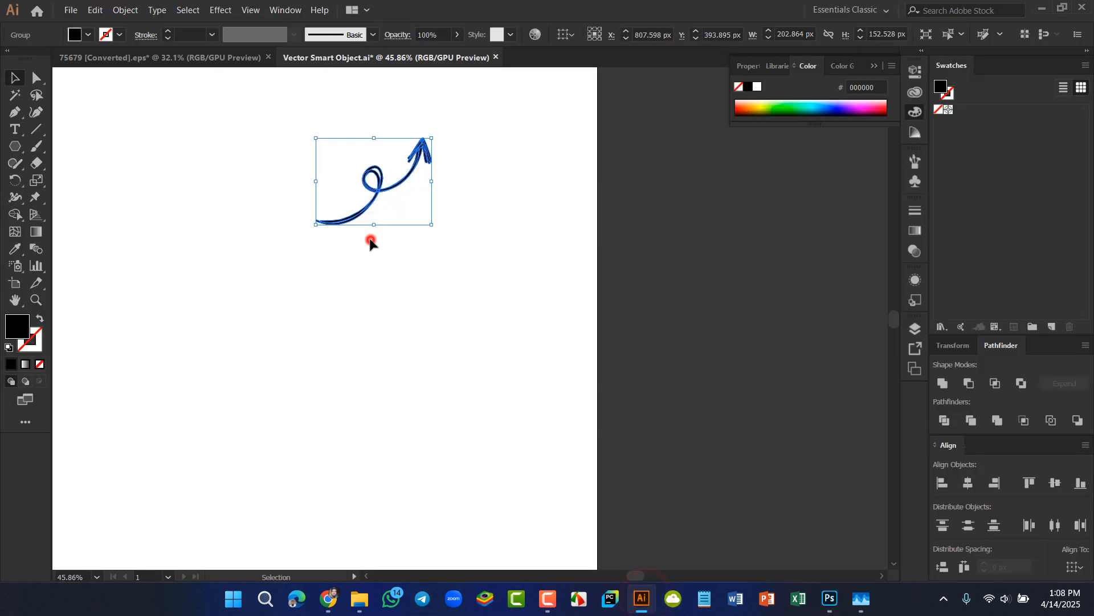
click(210, 179)
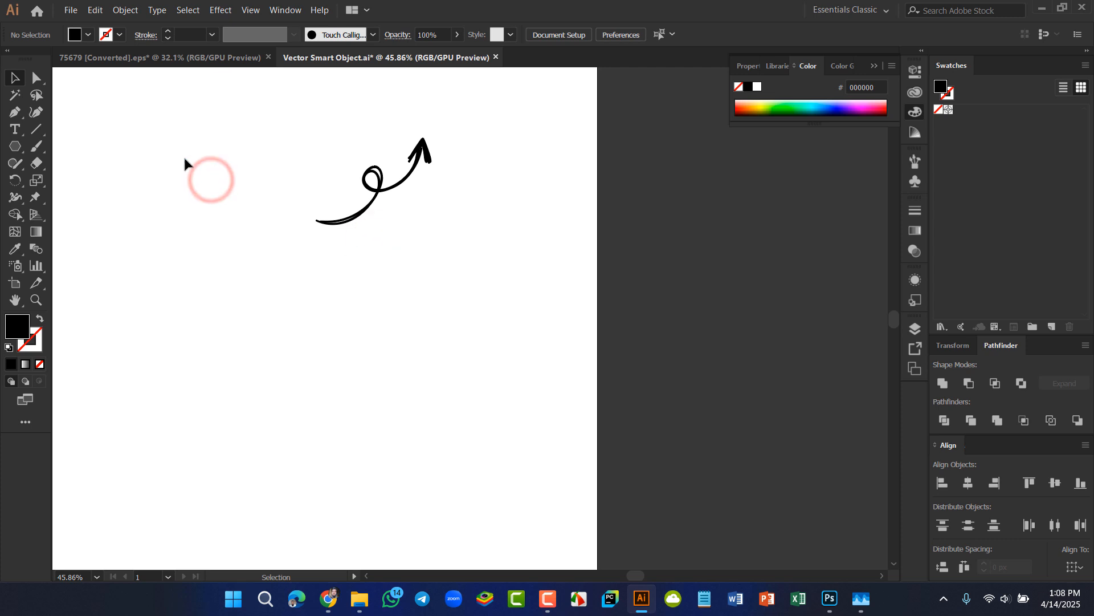
drag(185, 159, 815, 408)
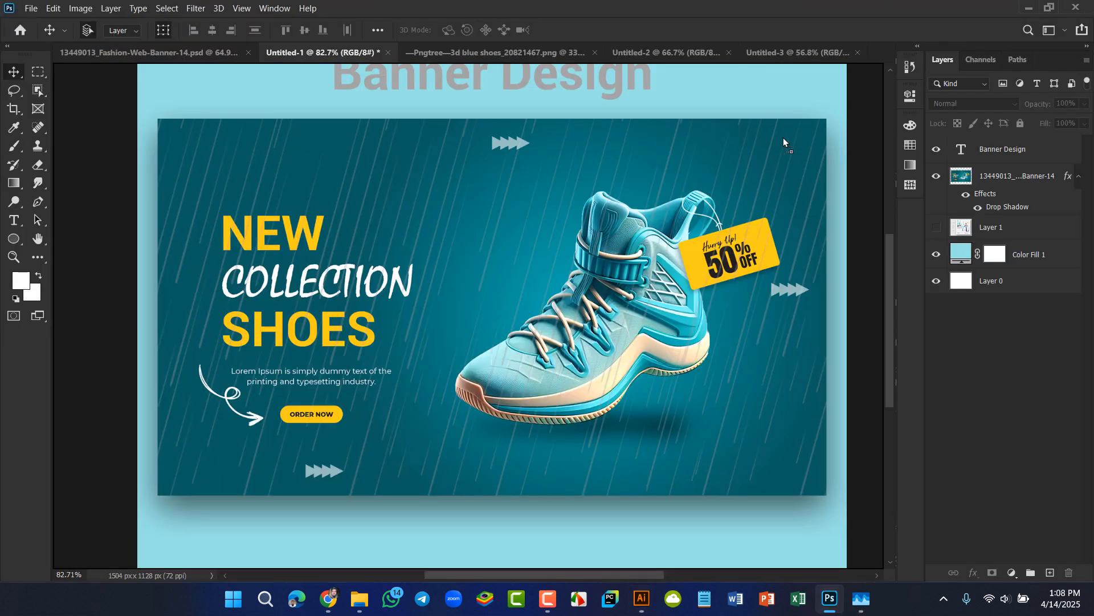
Step: Place the white arrow strip above the shoe as a vector smart object and set its opacity to 50%
drag(783, 138, 596, 203)
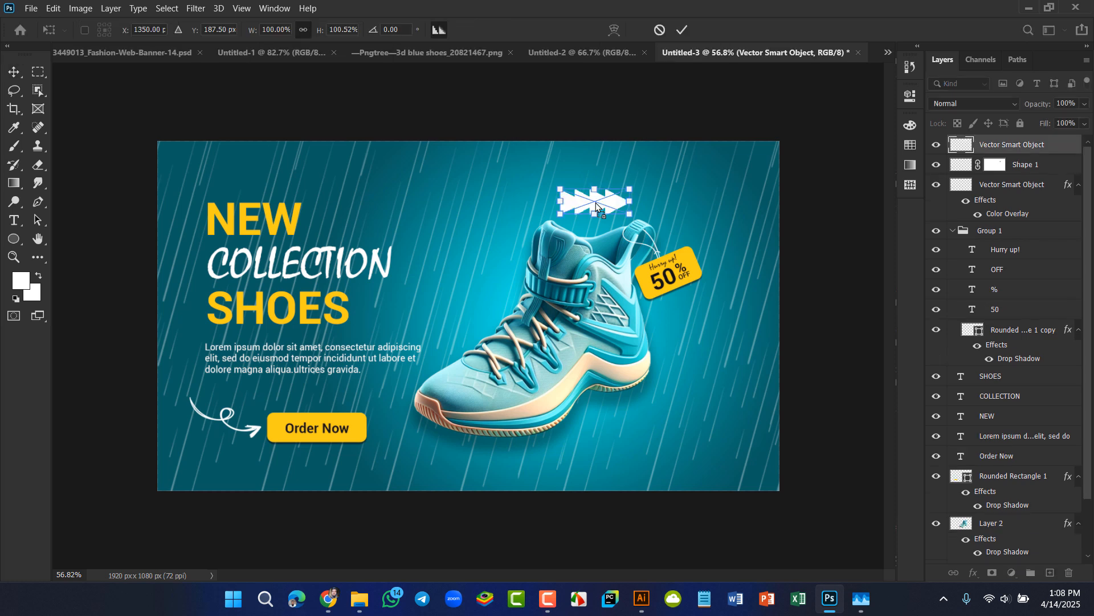
click(682, 31)
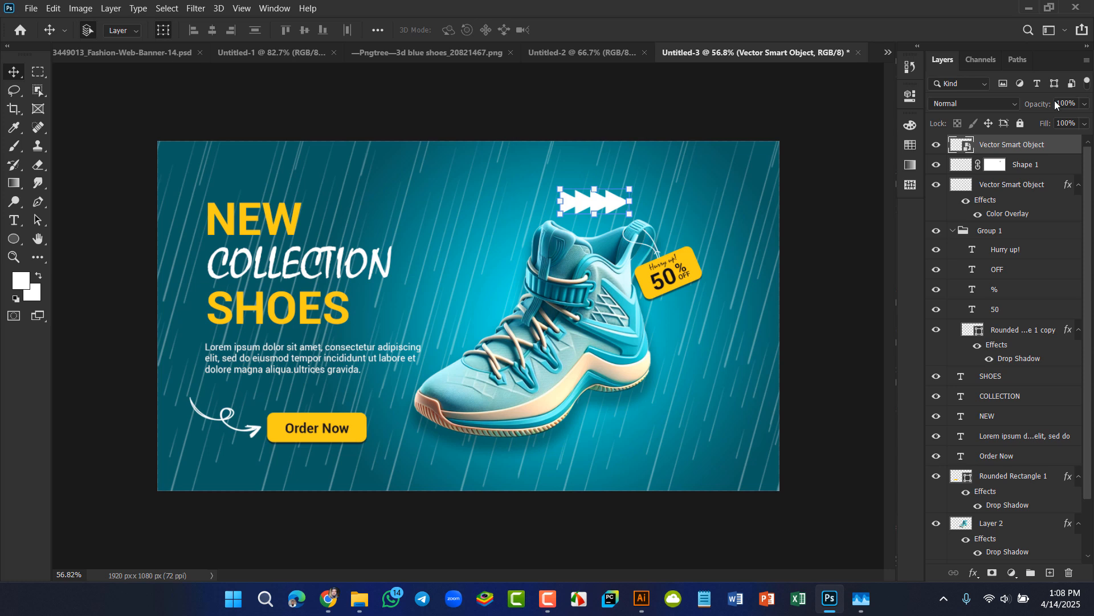
drag(1038, 104, 1002, 107)
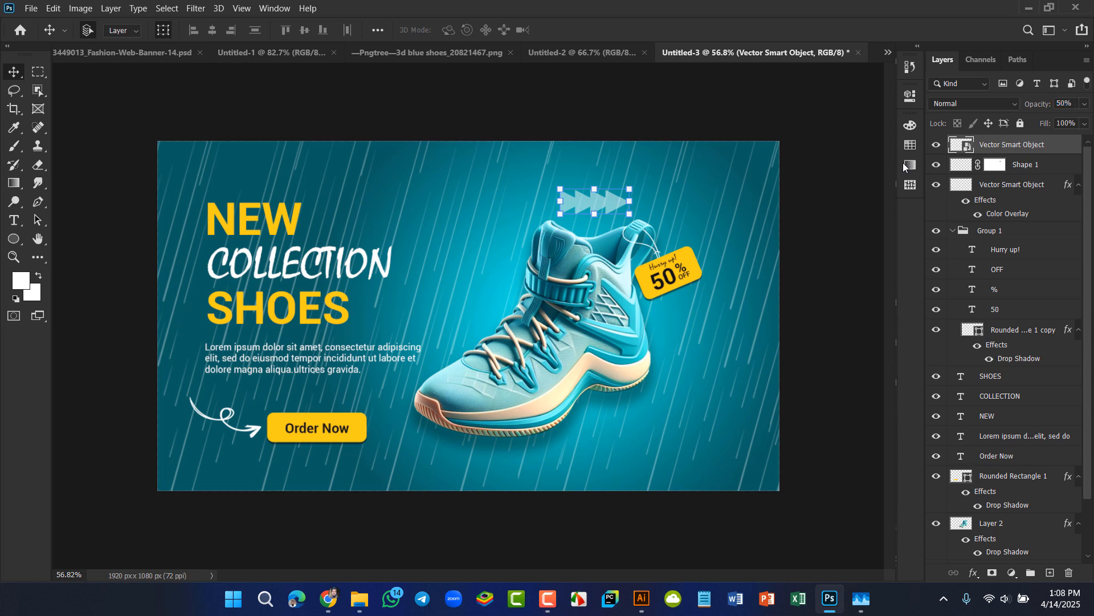
click(828, 245)
Step: Shrink the arrow strip near the banner's top centre and place copies at the right of the discount tag and below the Order Now button
click(609, 204)
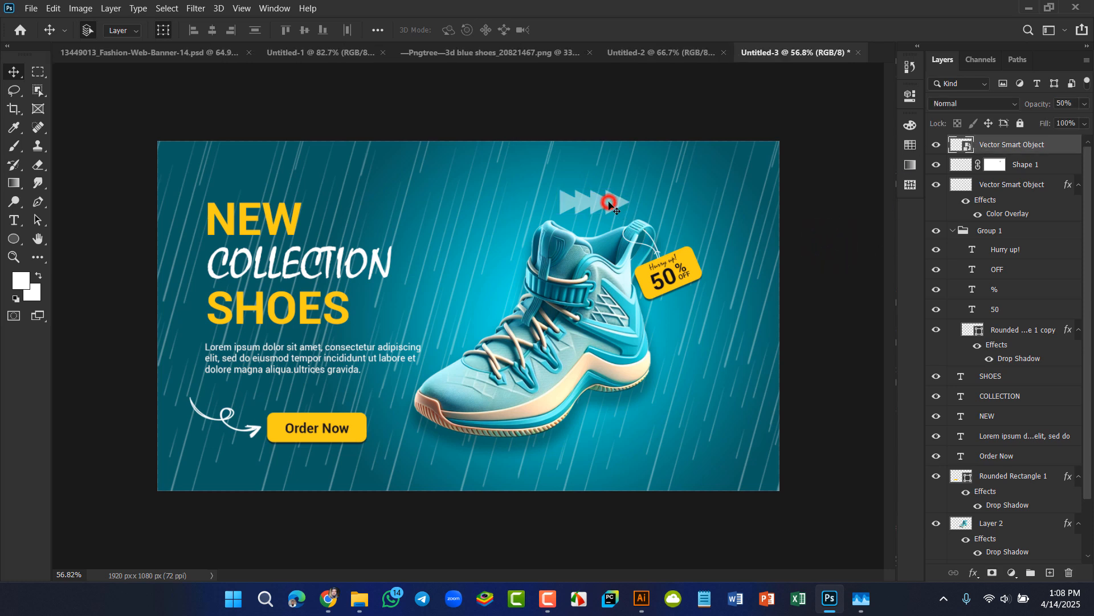
drag(630, 187, 745, 317)
key(Return)
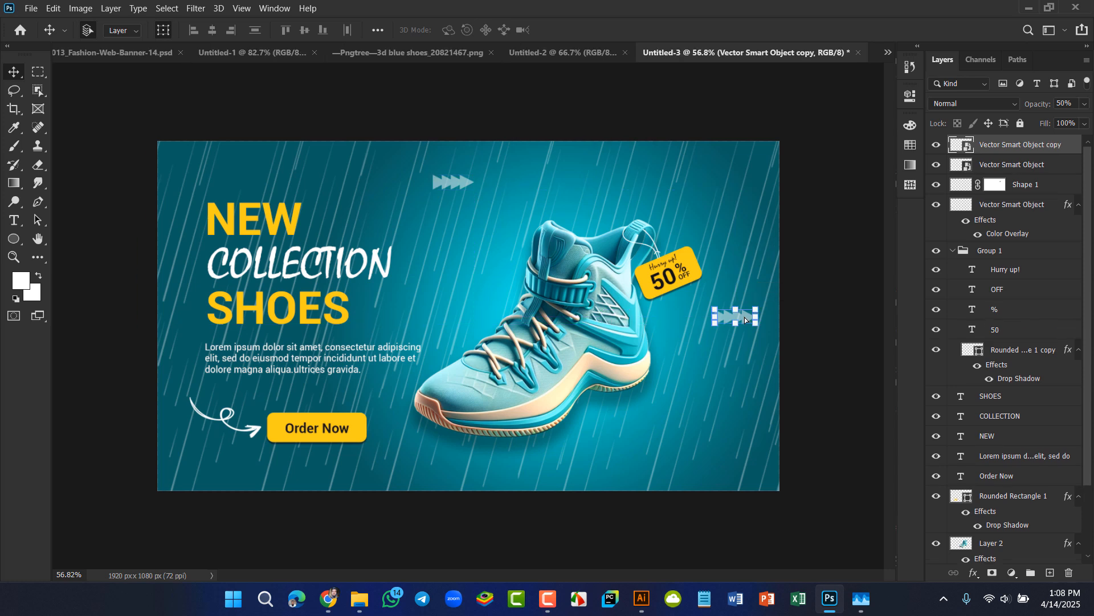
drag(627, 399, 328, 471)
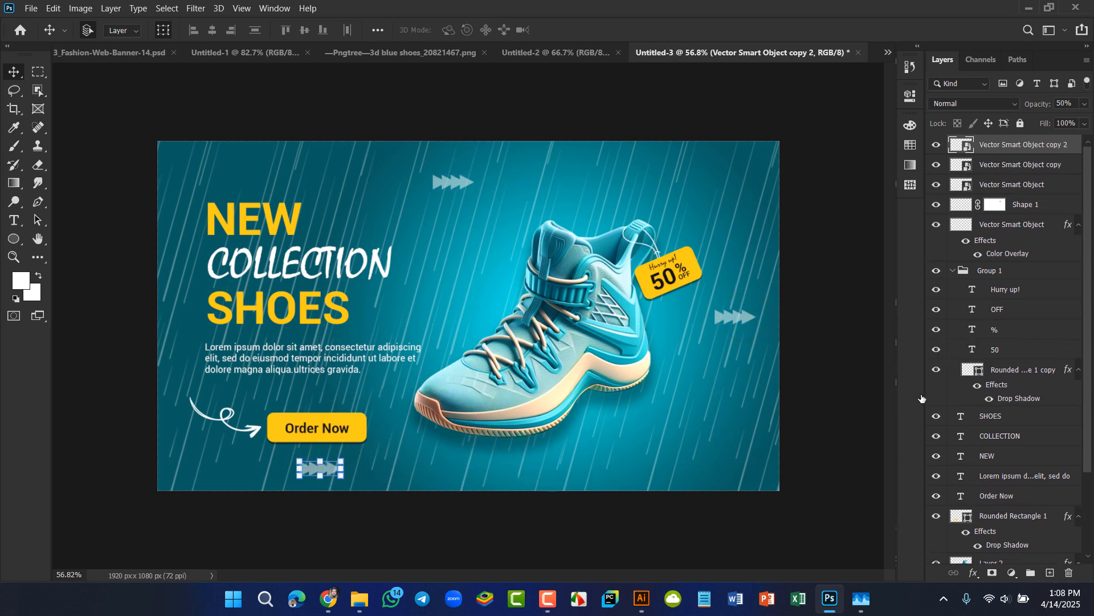
click(821, 425)
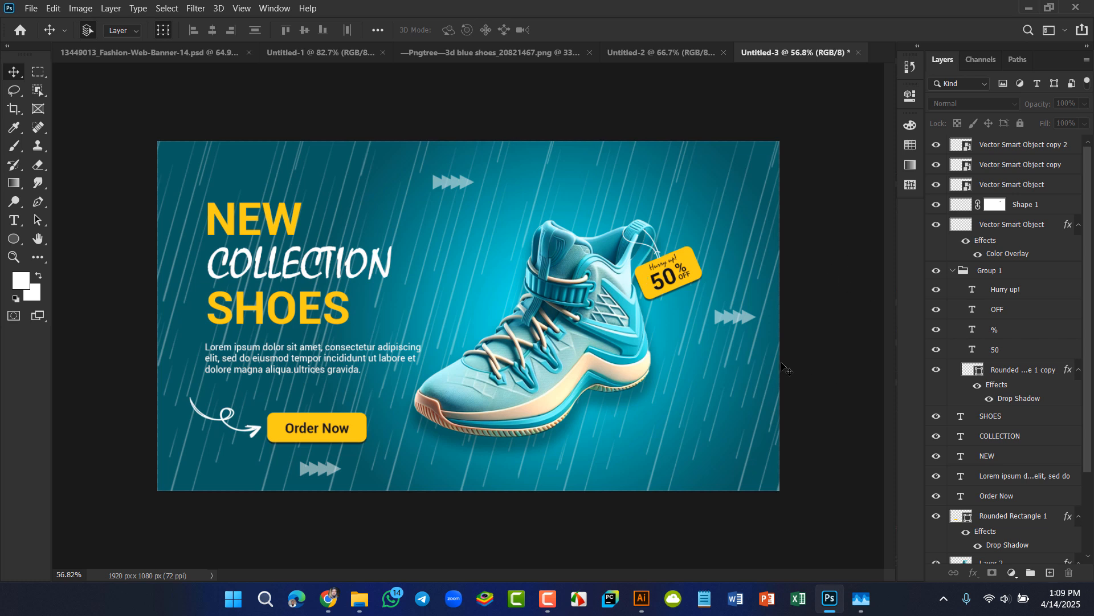
scroll(785, 368, down, 1)
scroll(785, 368, up, 3)
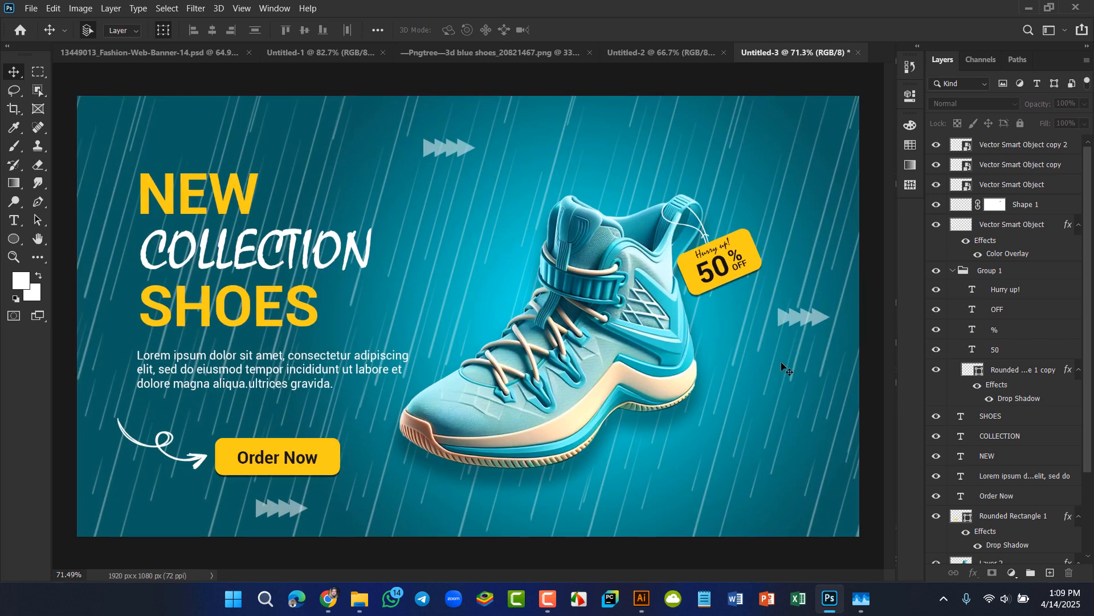
scroll(783, 367, up, 2)
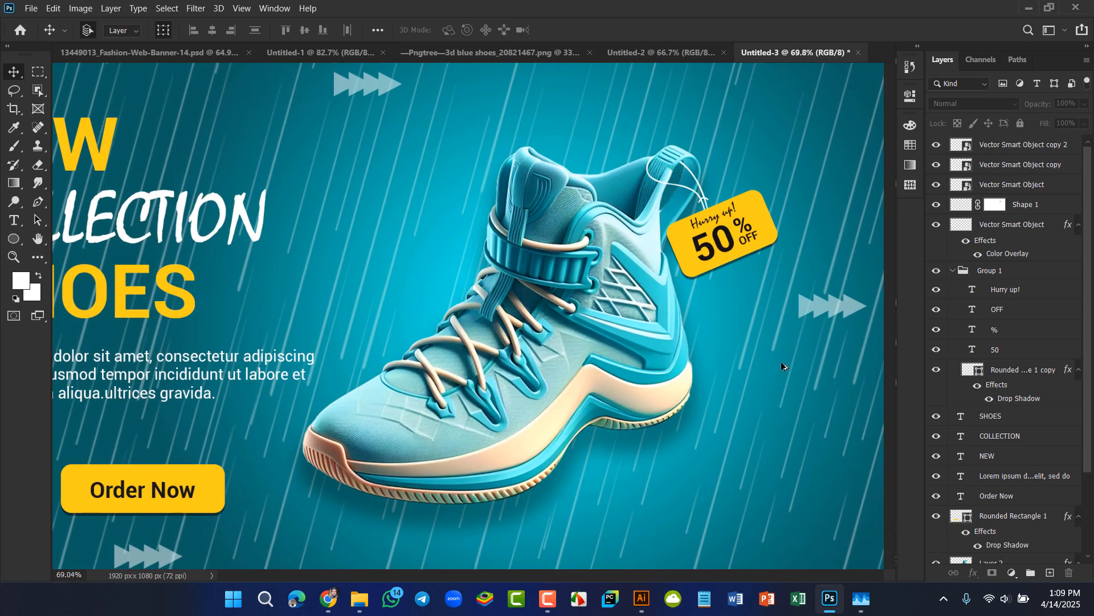
scroll(783, 366, down, 3)
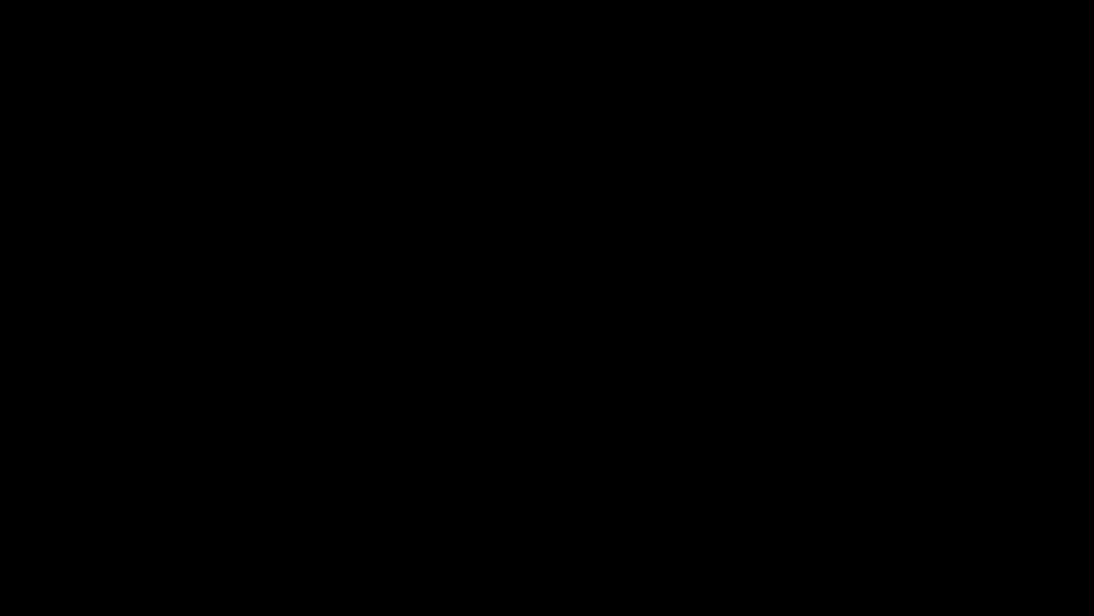